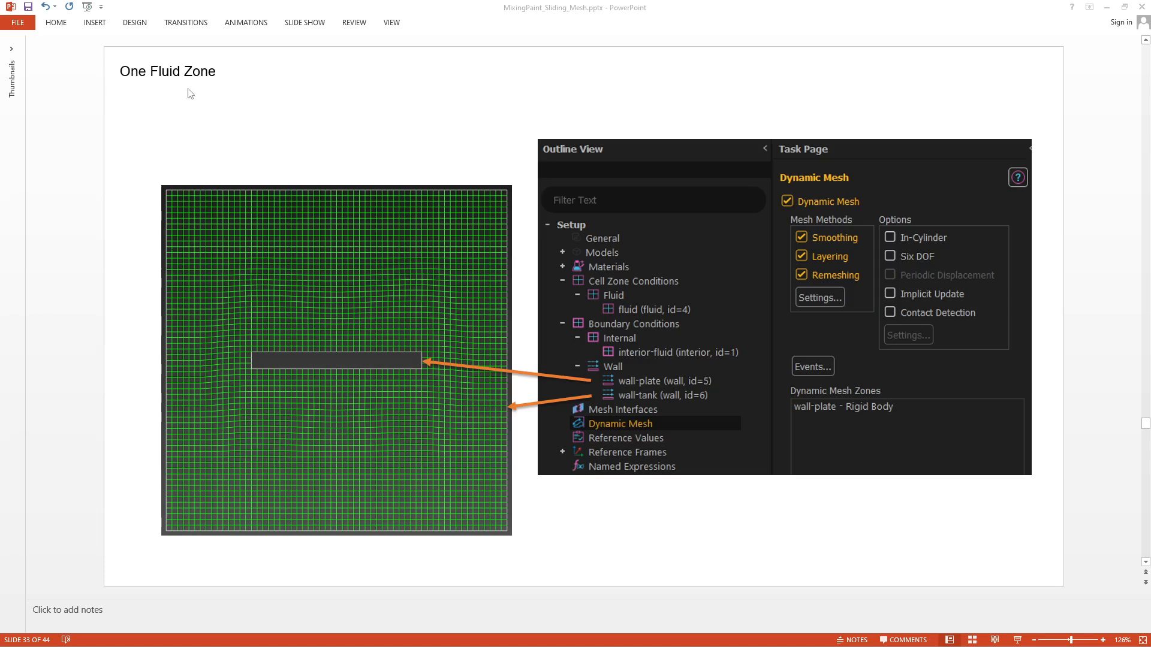
- Advance the deck from slide 33 to slide 35, the 'One Fluid Zone' mesh at t = 0 s
scroll(187, 94, down, 1)
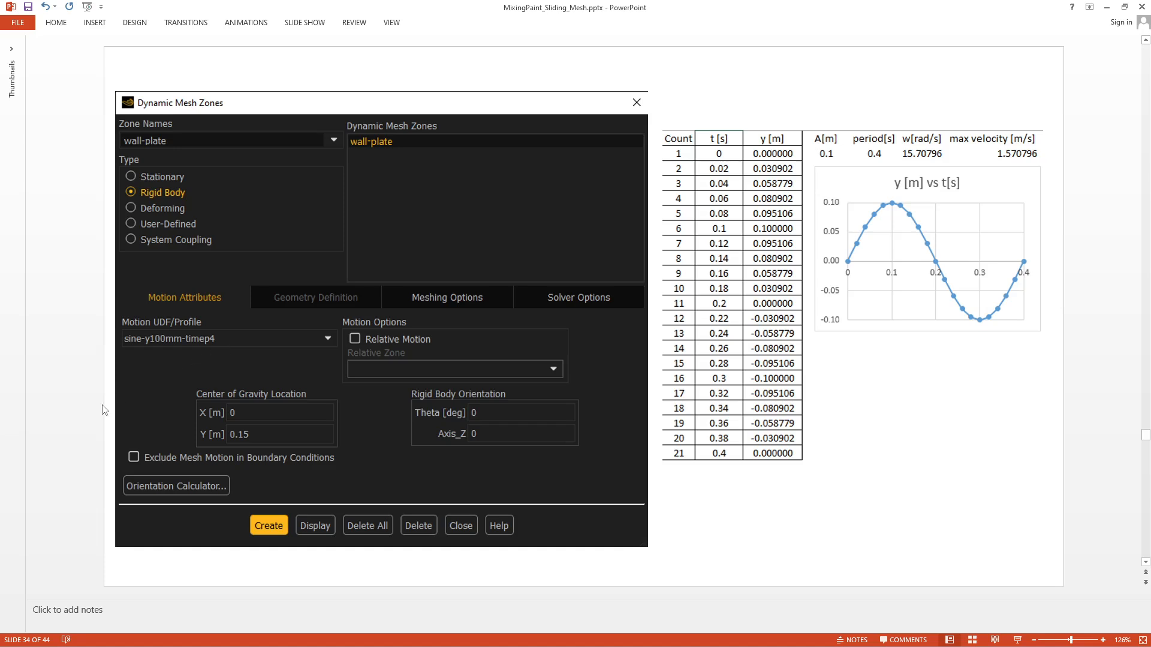
key(Page_Down)
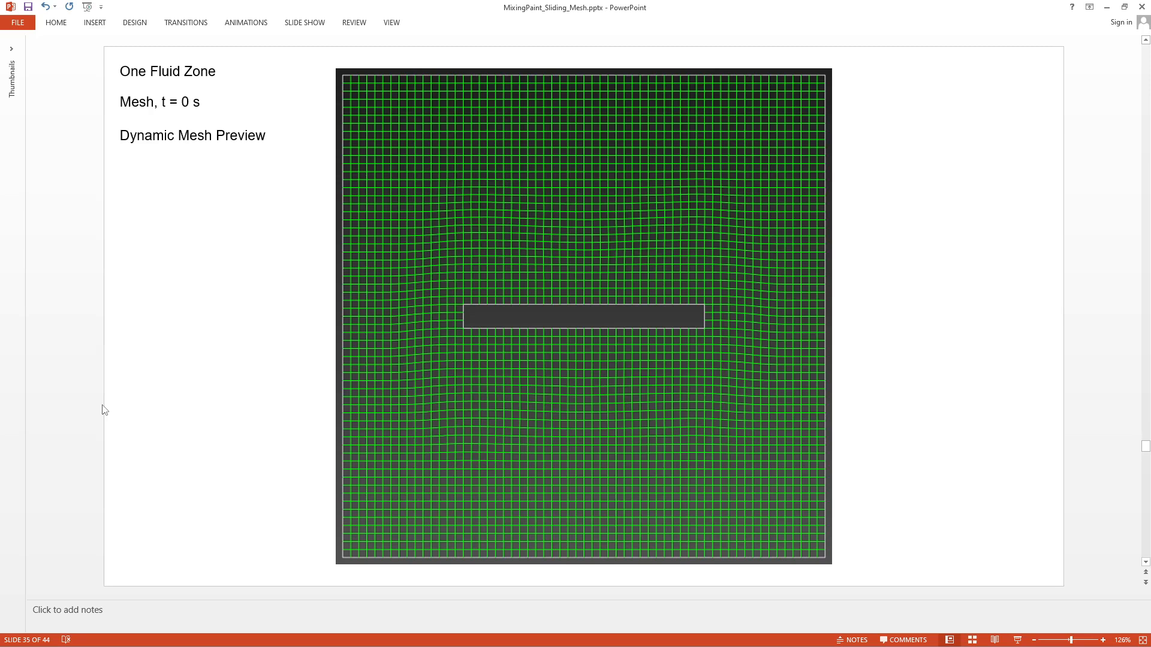
- Page through the t = 0.1, 0.2, 0.3 s mesh, Calculation and velocity-vector slides to slide 42
key(Page_Down)
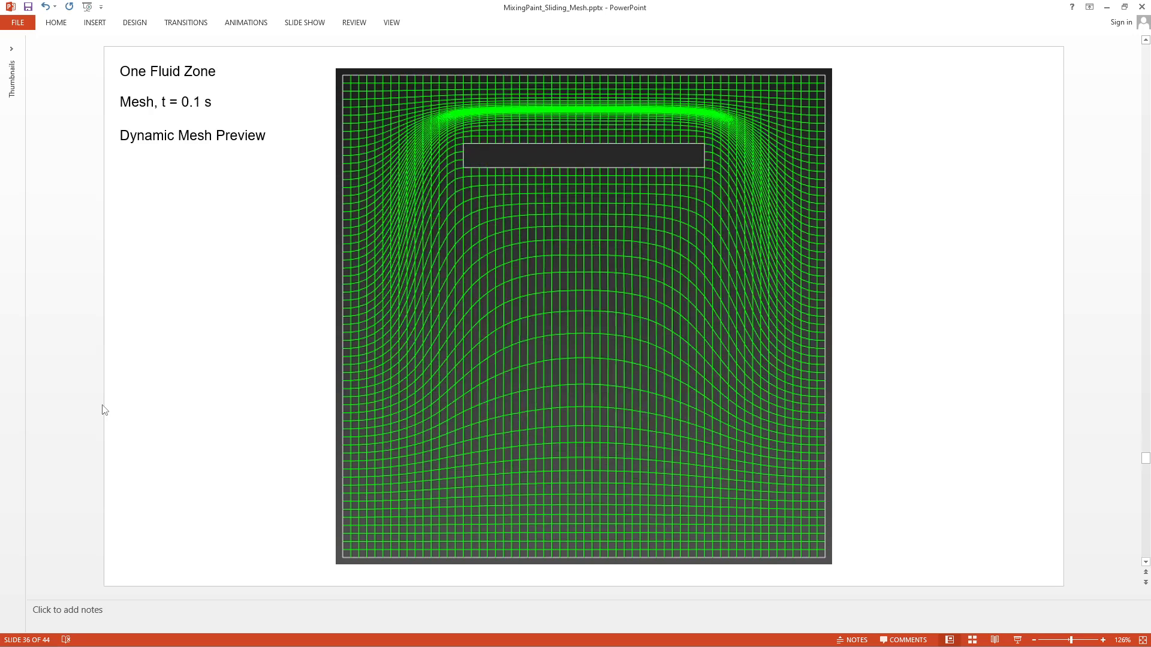
key(Page_Down)
key(Page_Down)
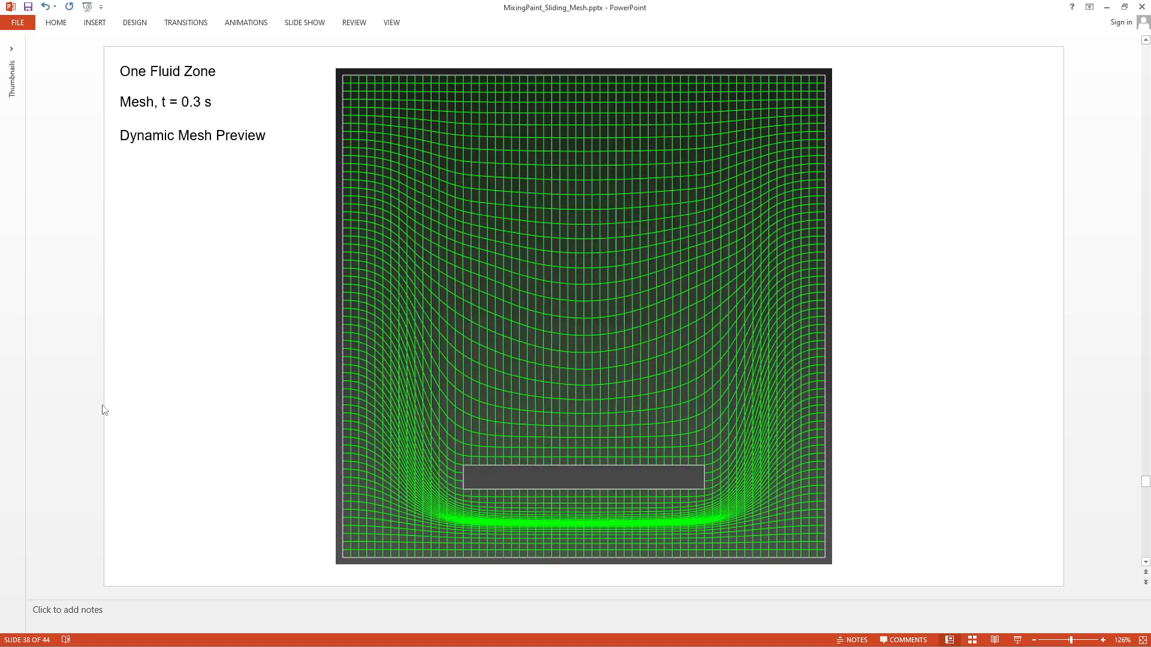
key(Page_Down)
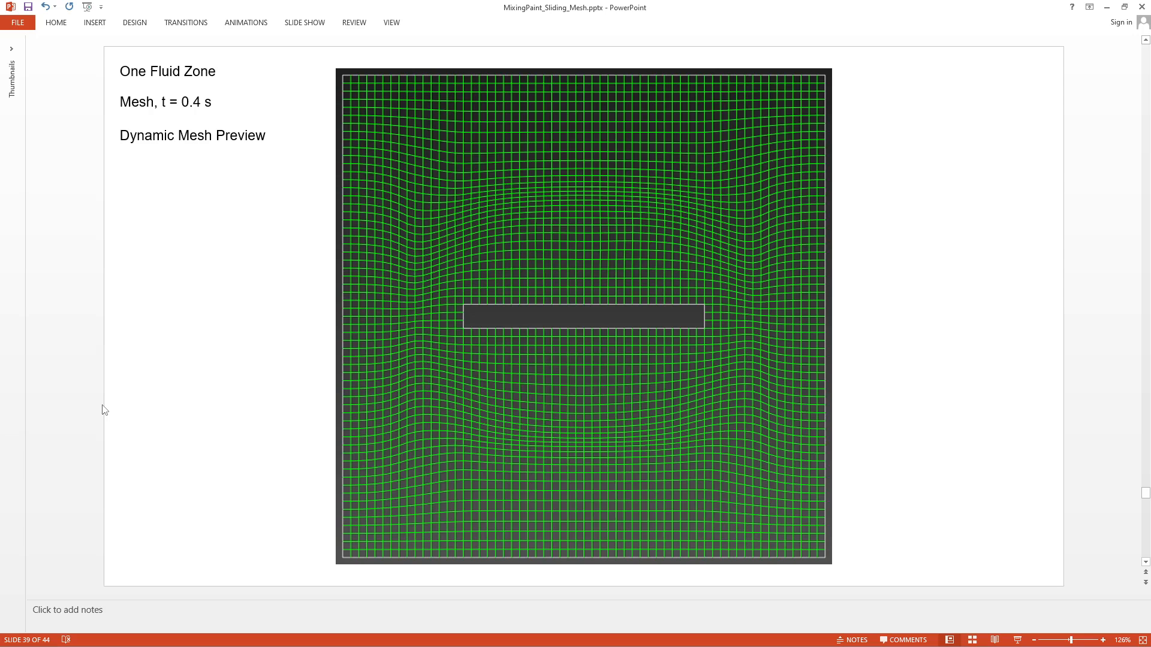
key(Page_Down)
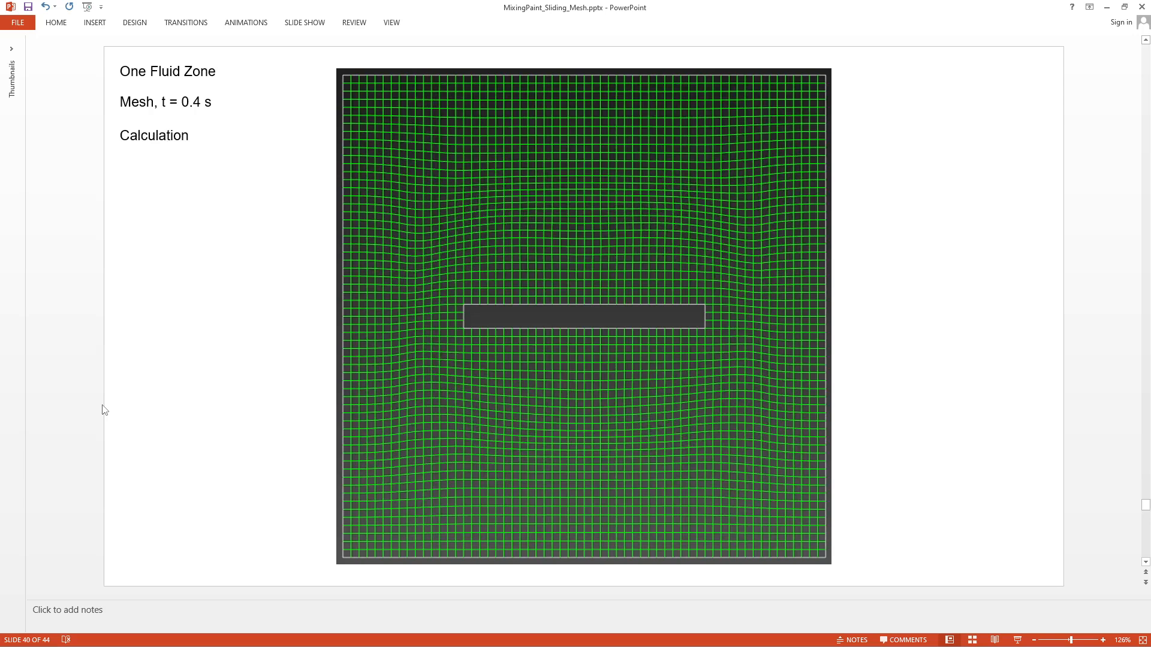
key(Page_Down)
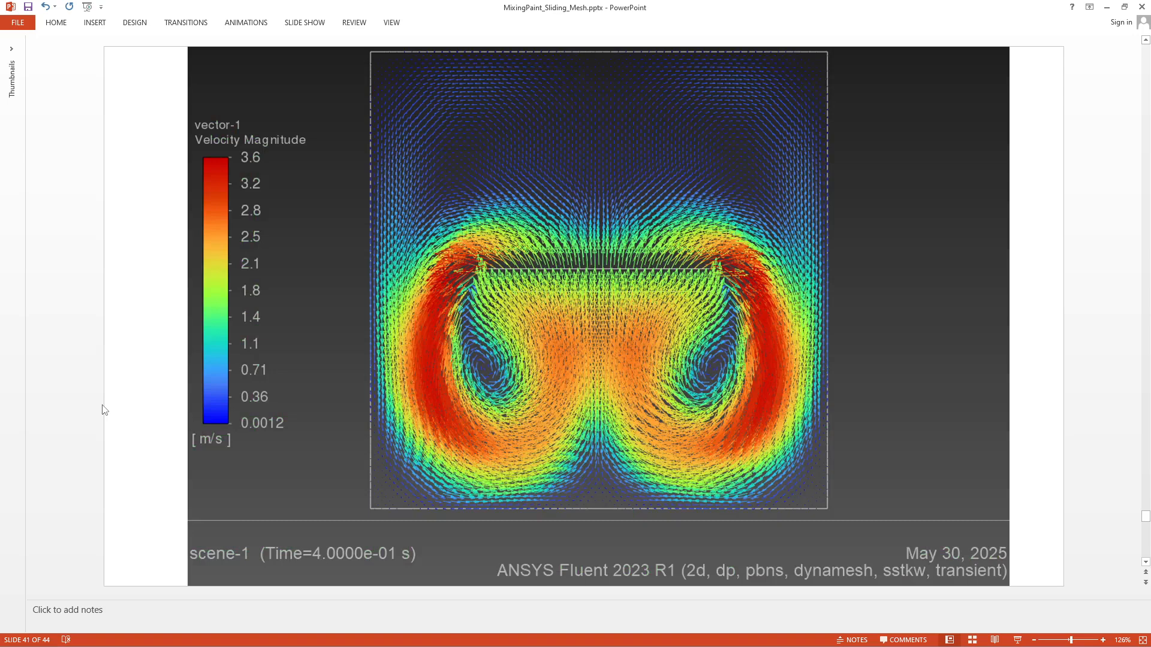
key(Page_Down)
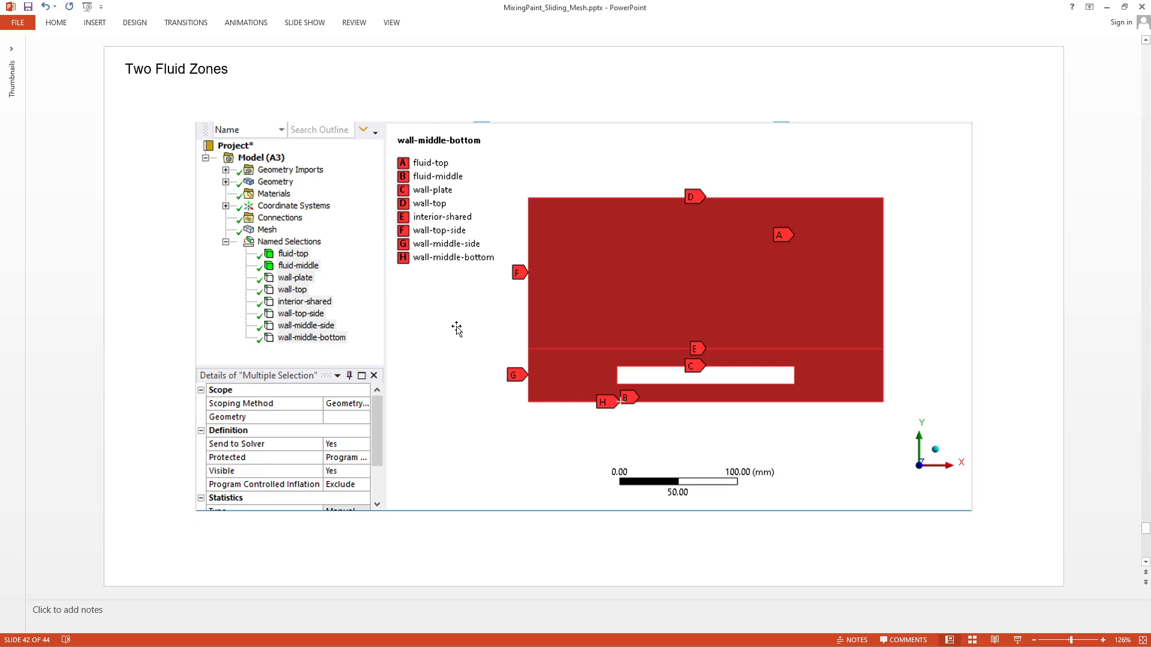
- Minimize PowerPoint to reveal the Fluent two-zone case
click(1108, 6)
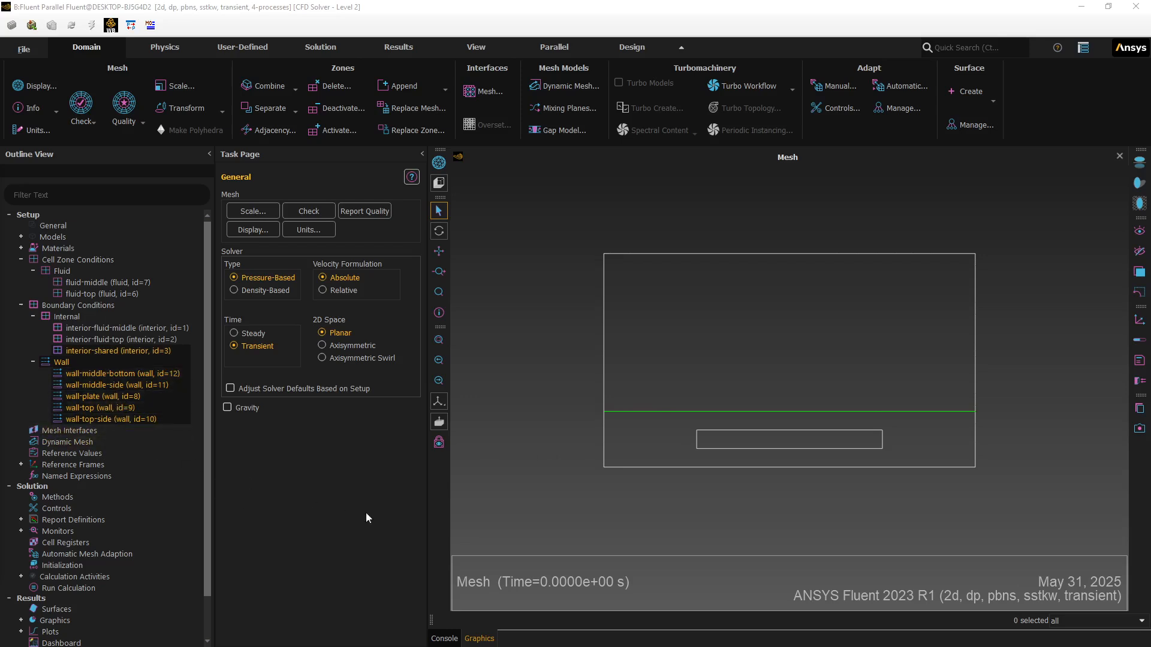
- Display only the zones from wall-middle-bottom to wall-plate, then bring up Dynamic Mesh settings
click(327, 489)
click(495, 470)
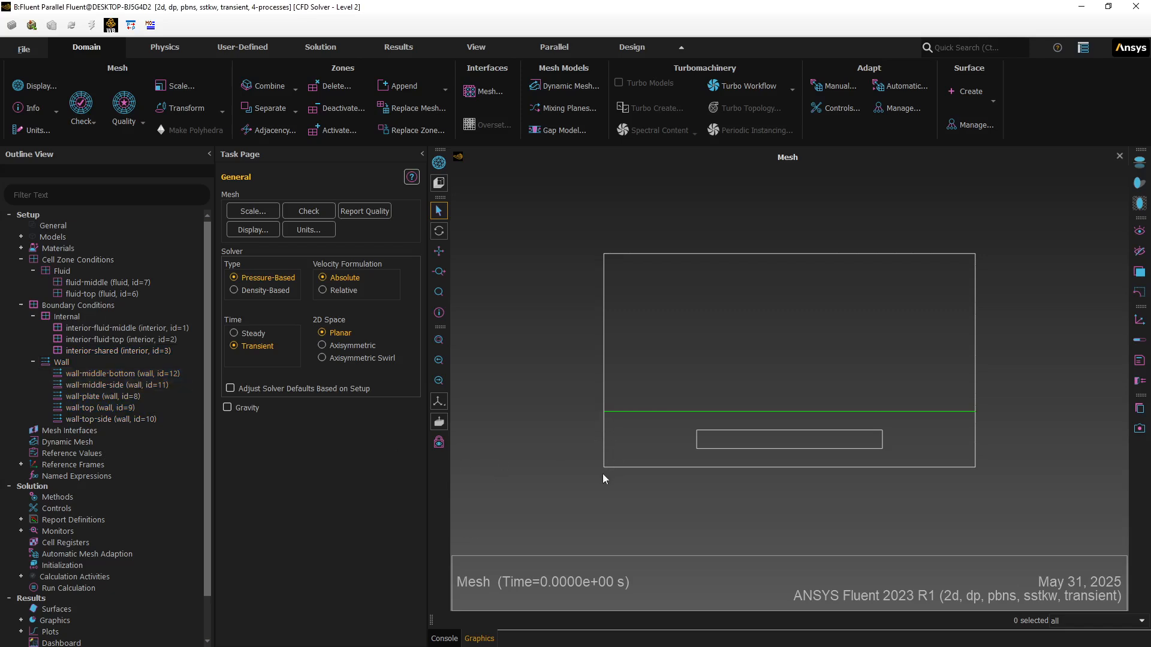
click(126, 375)
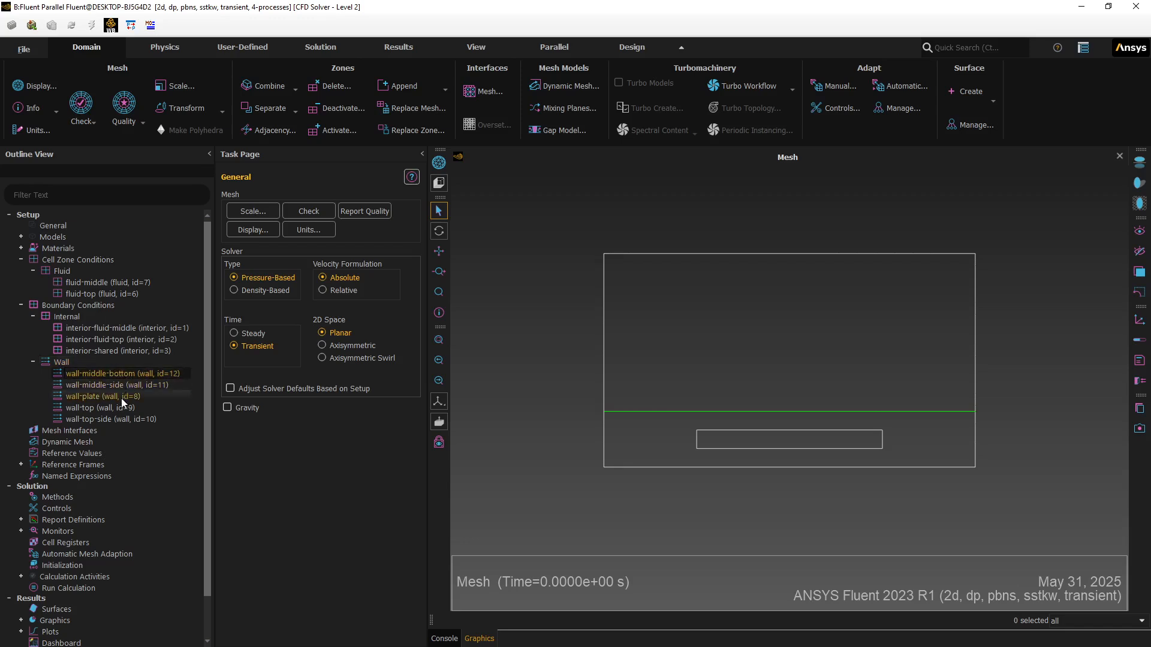
shift+click(116, 398)
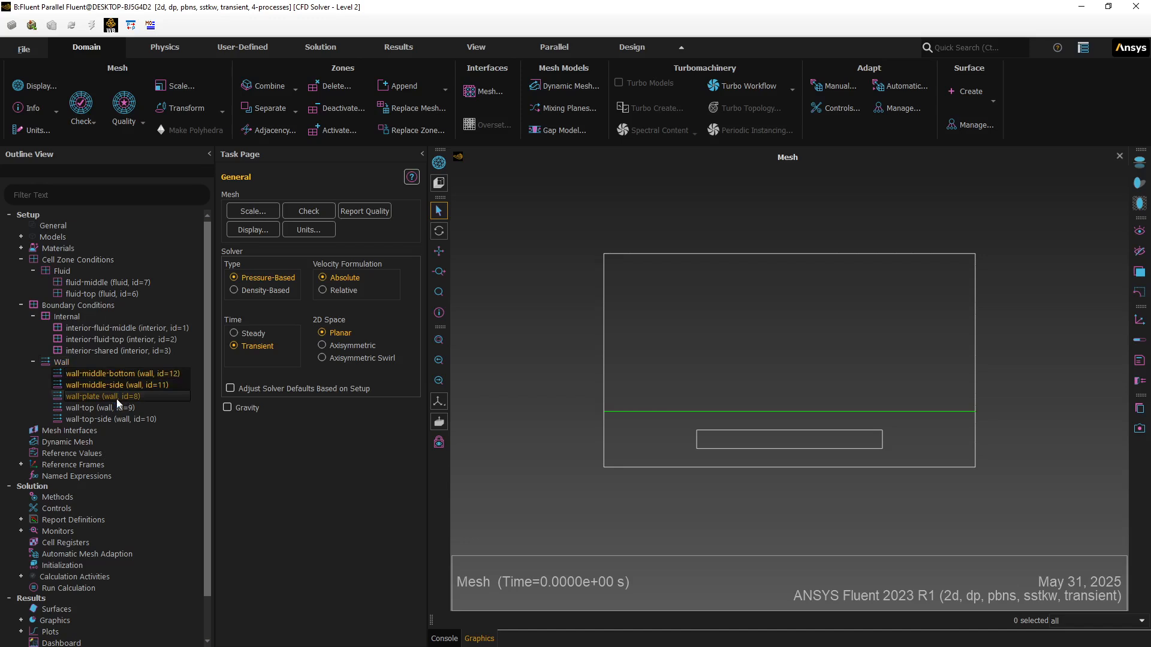
right_click(120, 352)
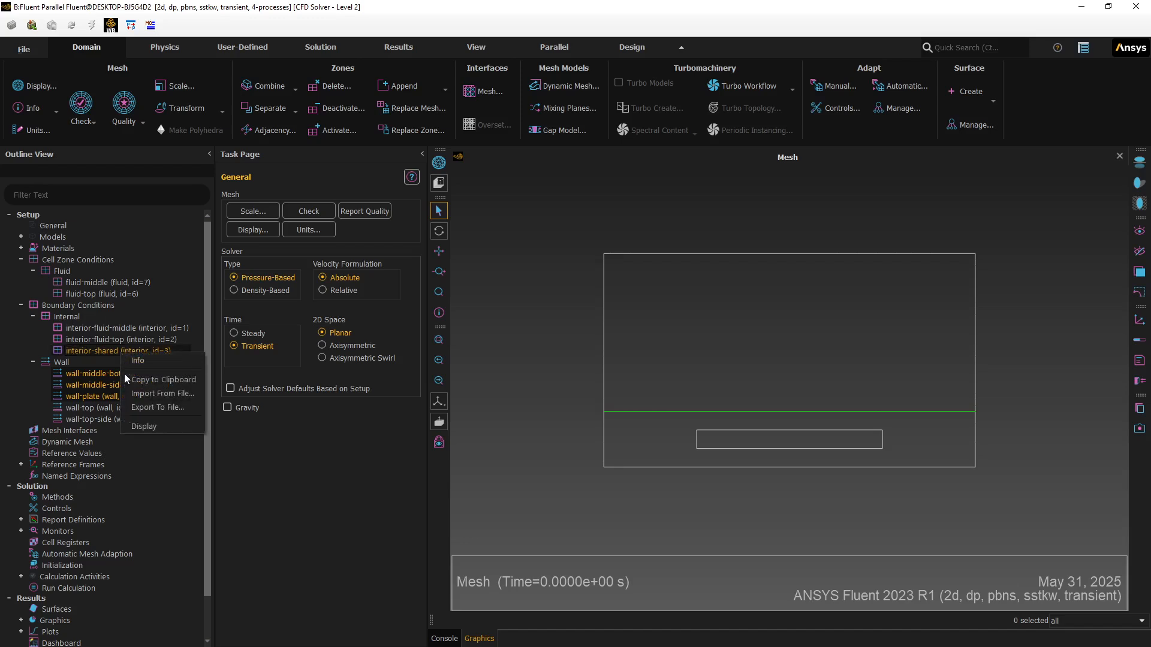
click(143, 427)
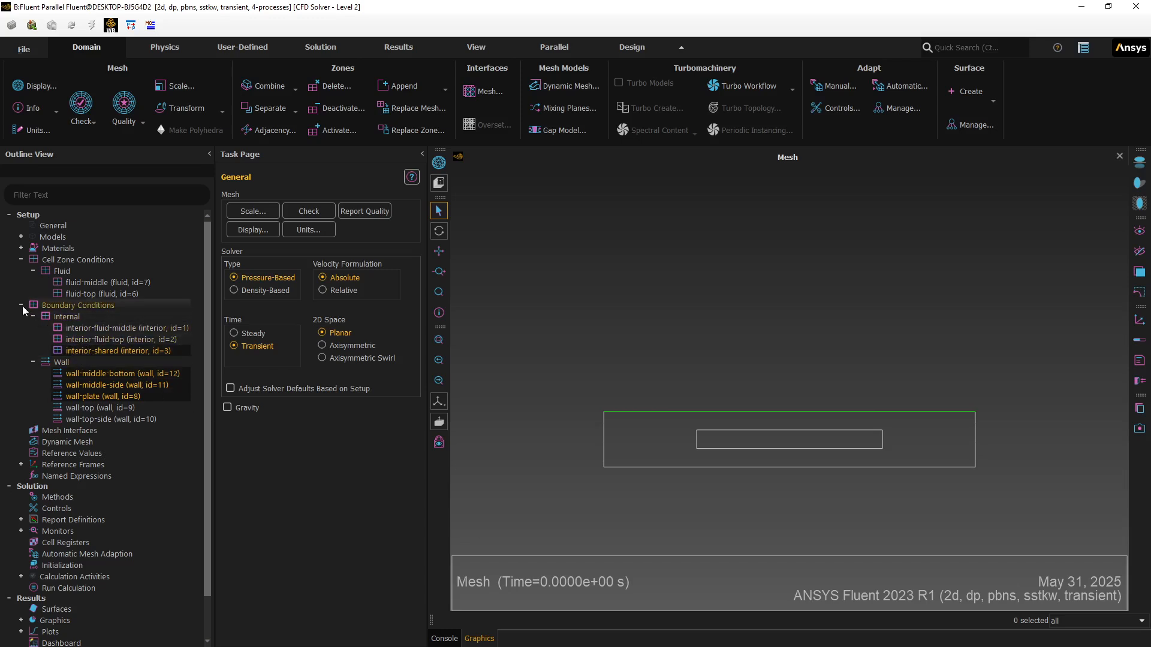
click(60, 441)
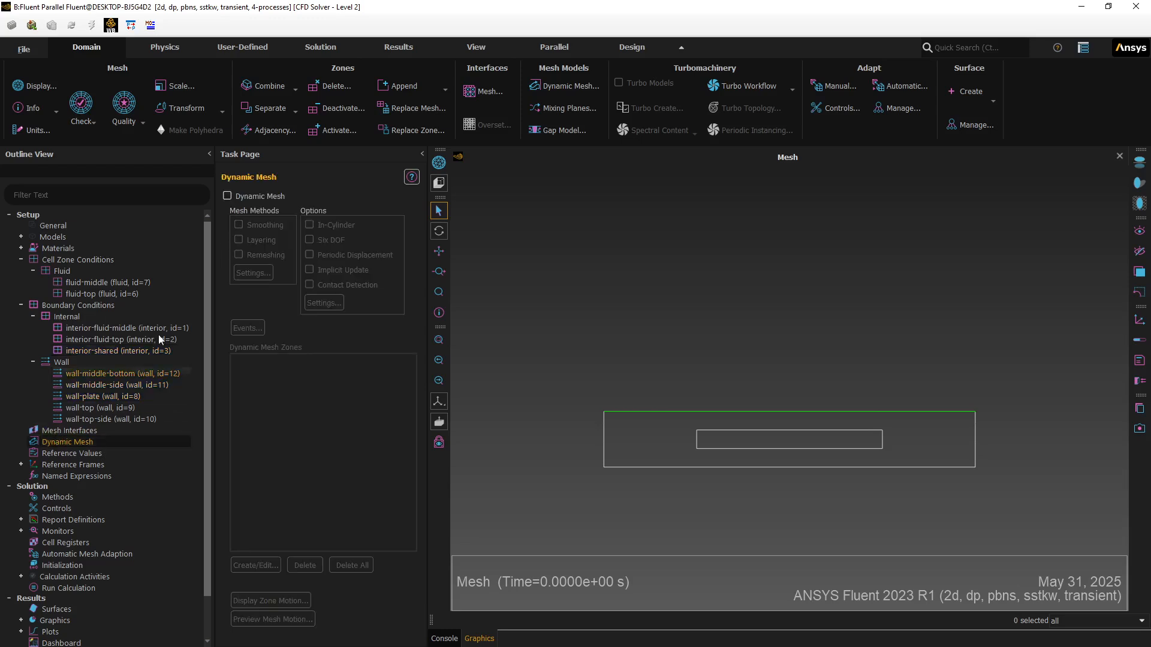
- Enable dynamic mesh with layering instead of smoothing
click(226, 196)
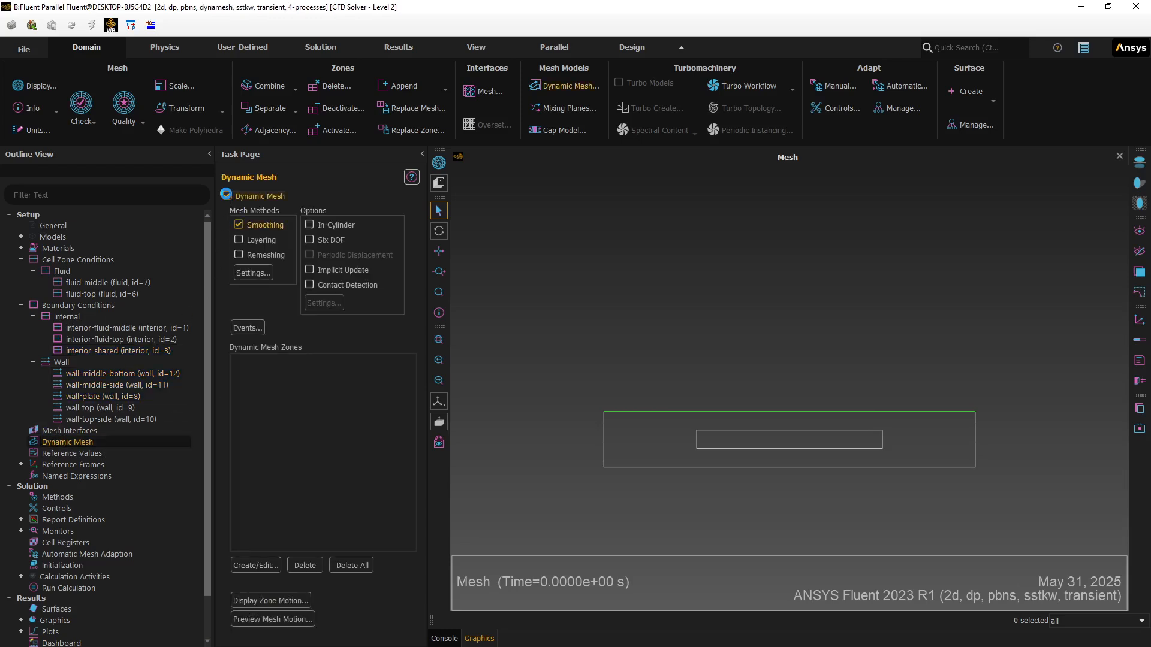
click(239, 225)
click(238, 240)
- Start an interior-shared dynamic zone with centre-of-gravity Y set to .17
click(254, 563)
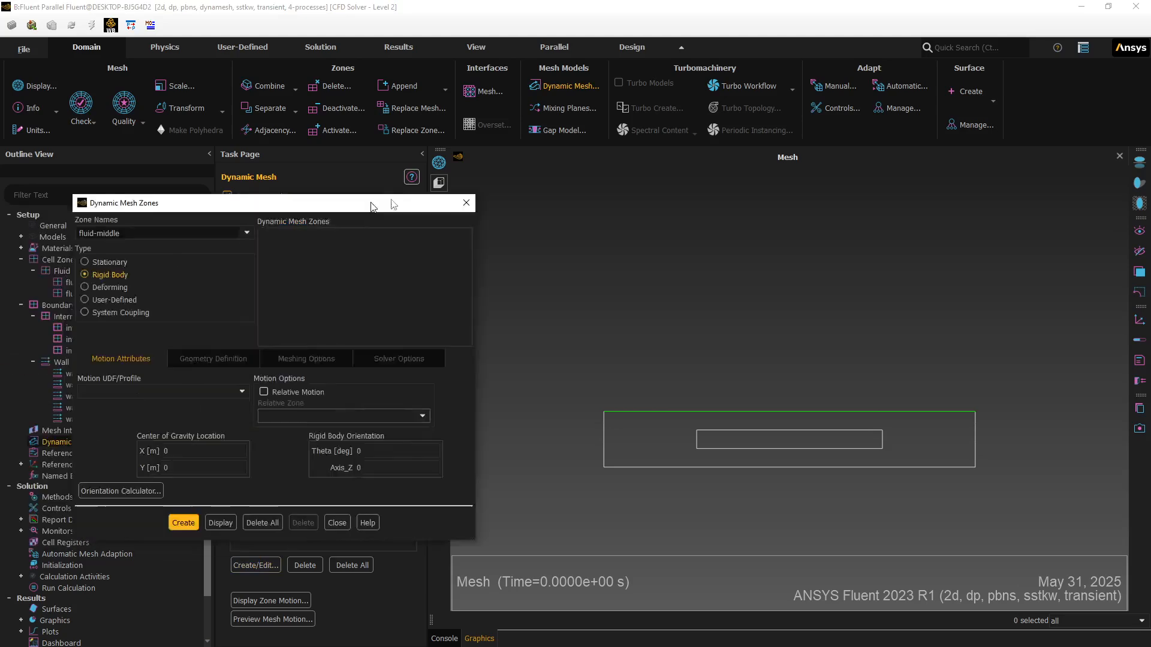
drag(371, 205, 905, 46)
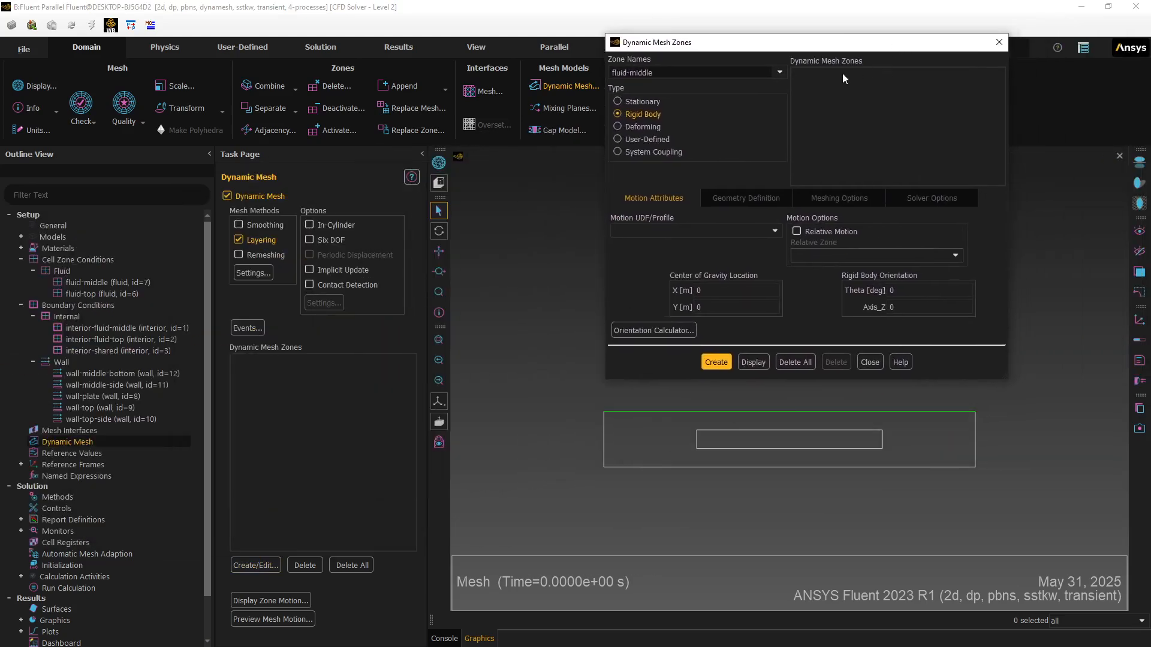
click(780, 73)
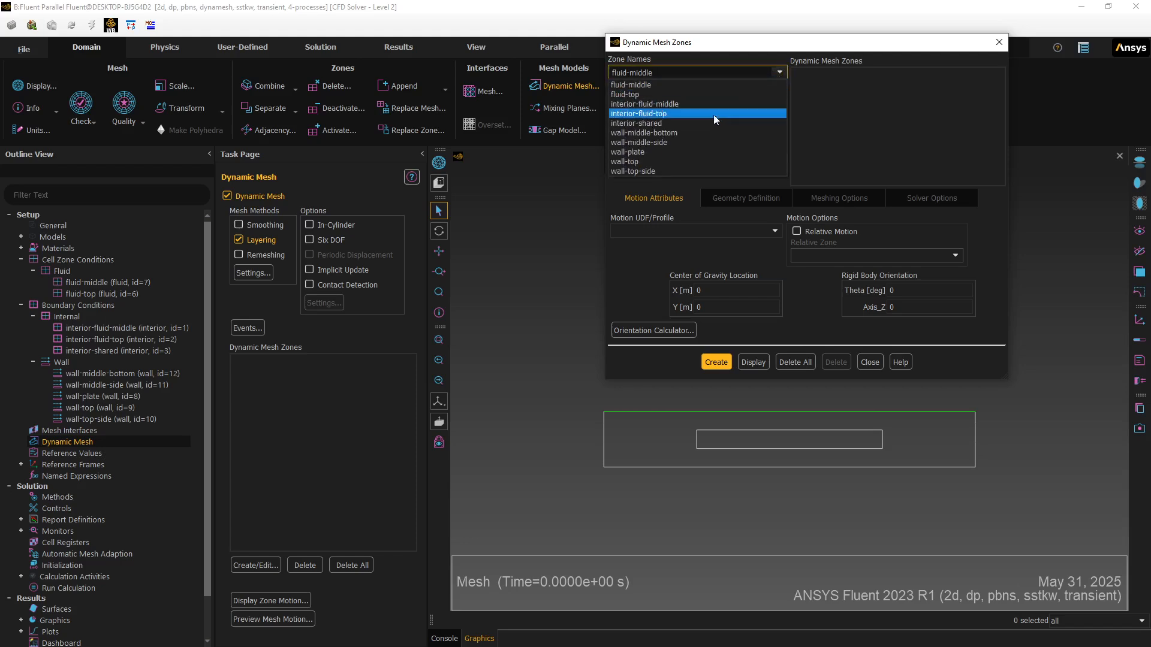
click(674, 124)
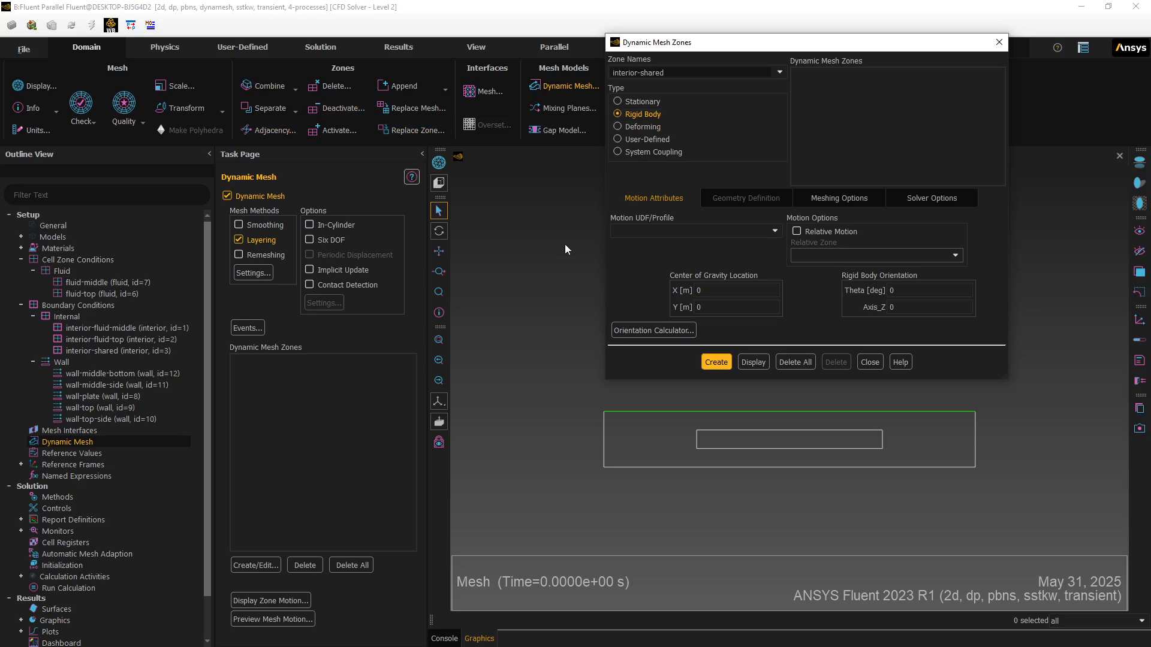
click(704, 307)
double_click(698, 307)
text(.)
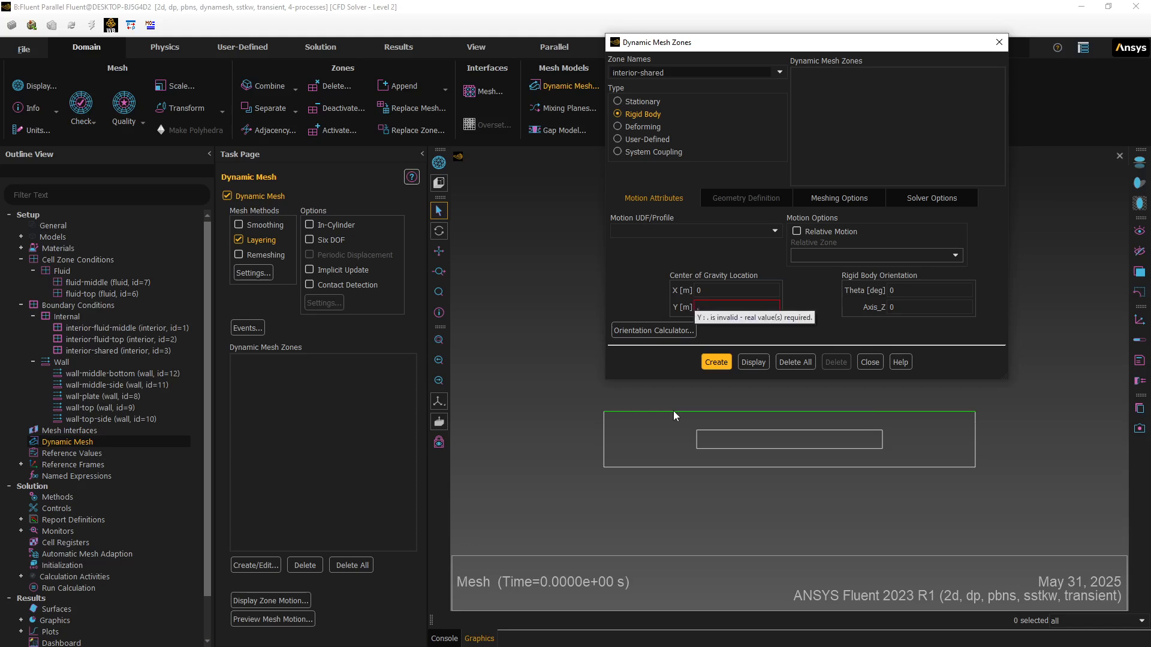
text(17)
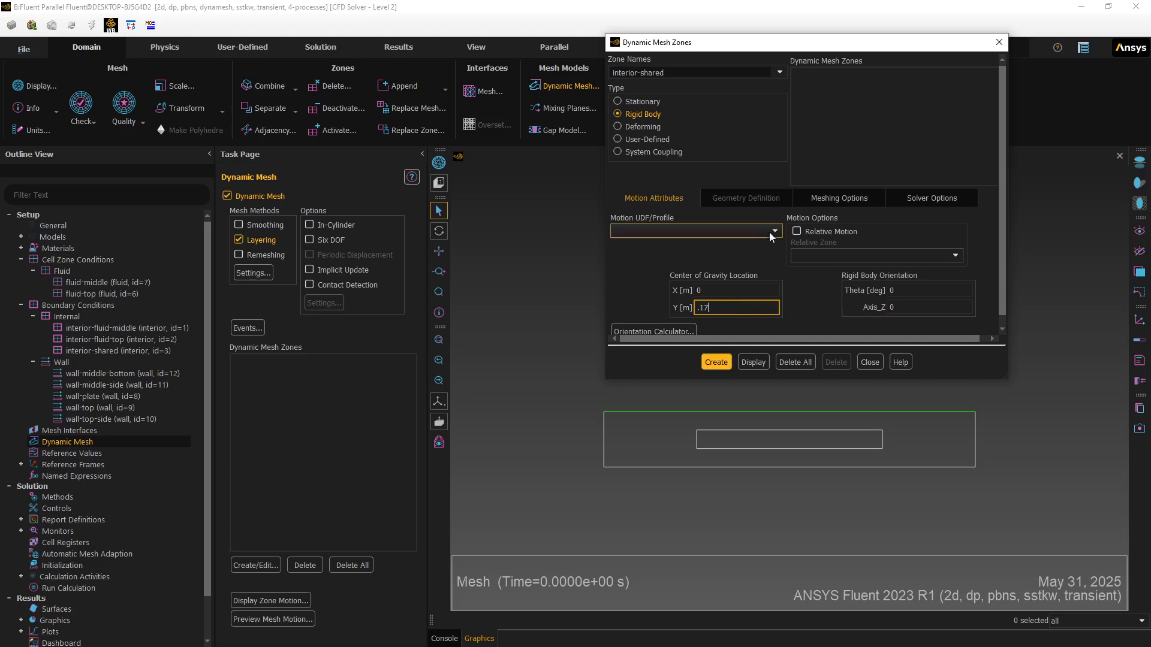
click(828, 196)
- Set the interior-shared zone's cell heights to .005 m
double_click(842, 224)
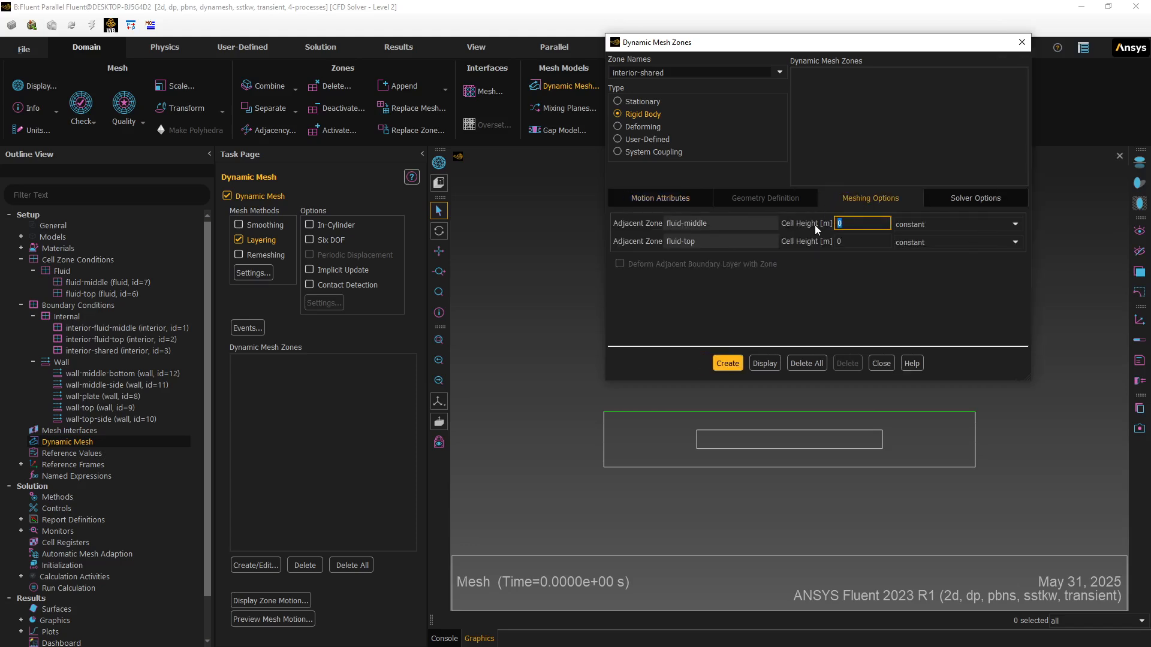
text(.005)
click(858, 243)
text(.005)
- Attempt to create the zone, dismiss the missing-profile error, and close the zone dialog
click(725, 363)
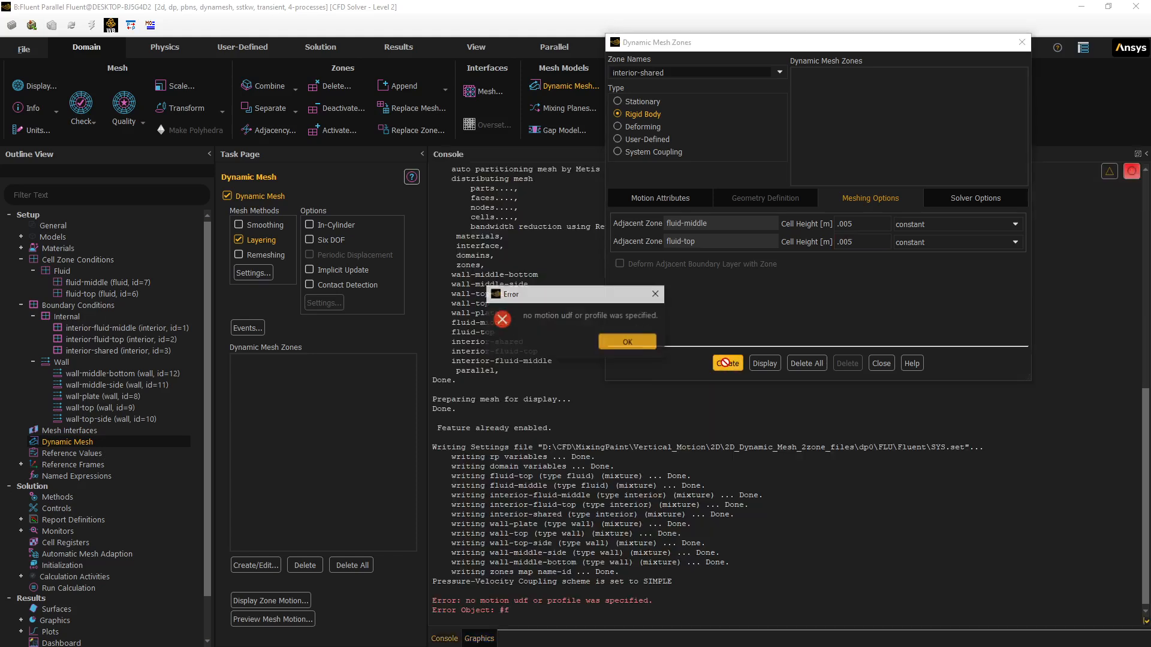
click(635, 340)
click(890, 367)
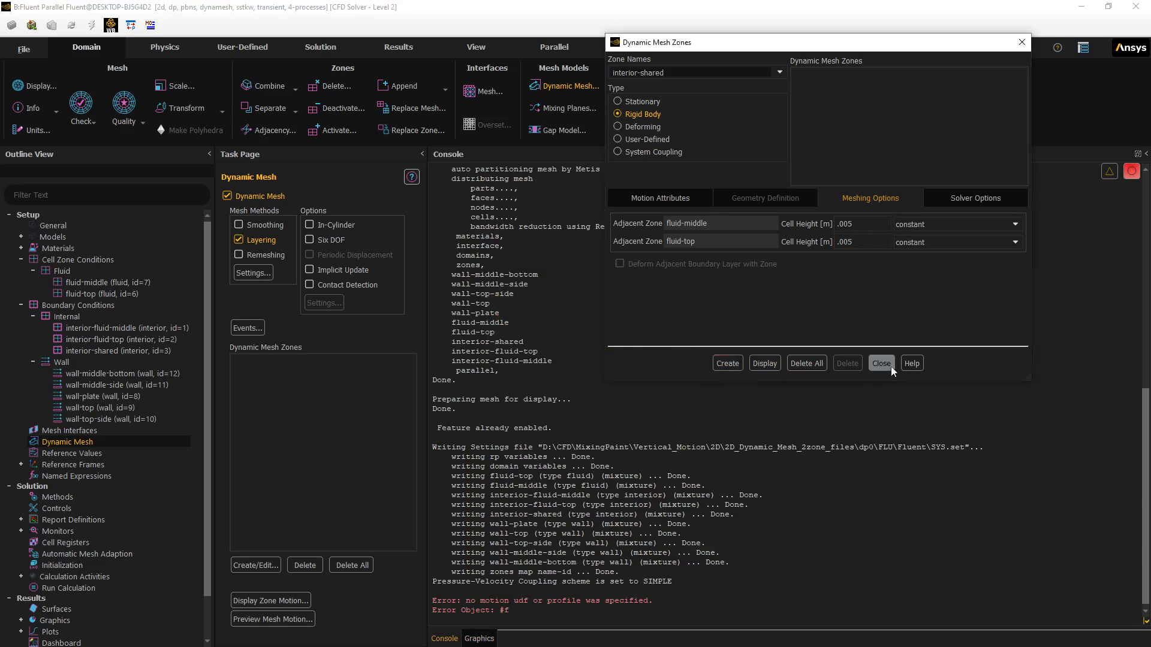
click(159, 47)
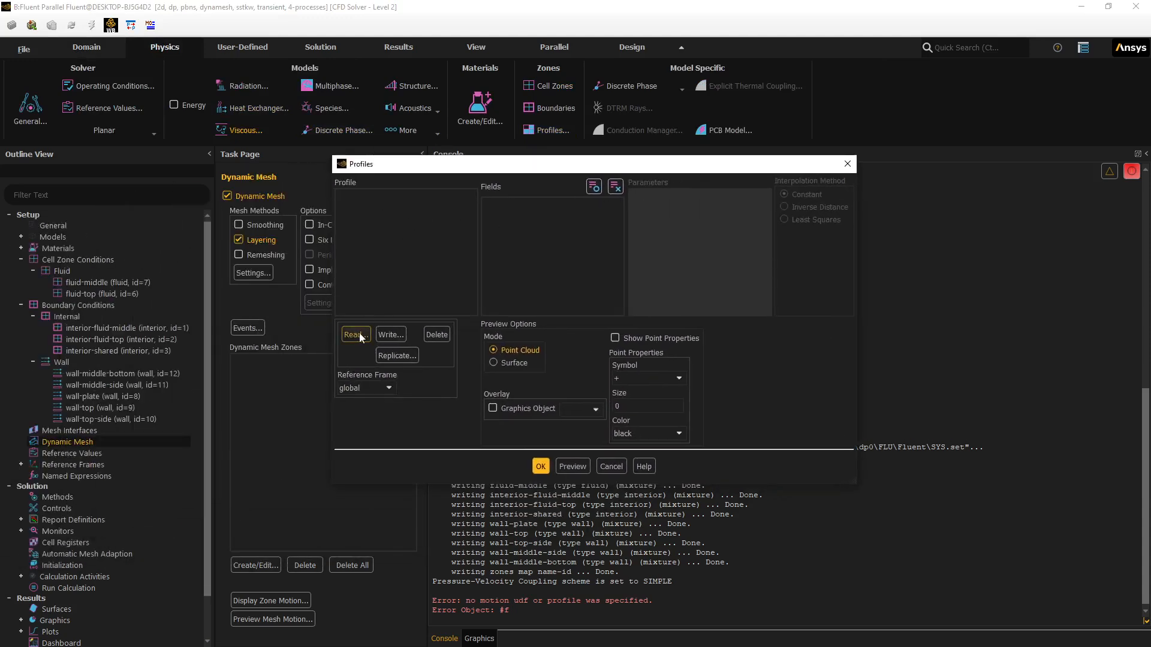
- Read the sine-y100mm-timep4.prof profile from the Vertical_Motion 2D folder and reopen Dynamic Mesh Zones
click(356, 334)
click(488, 221)
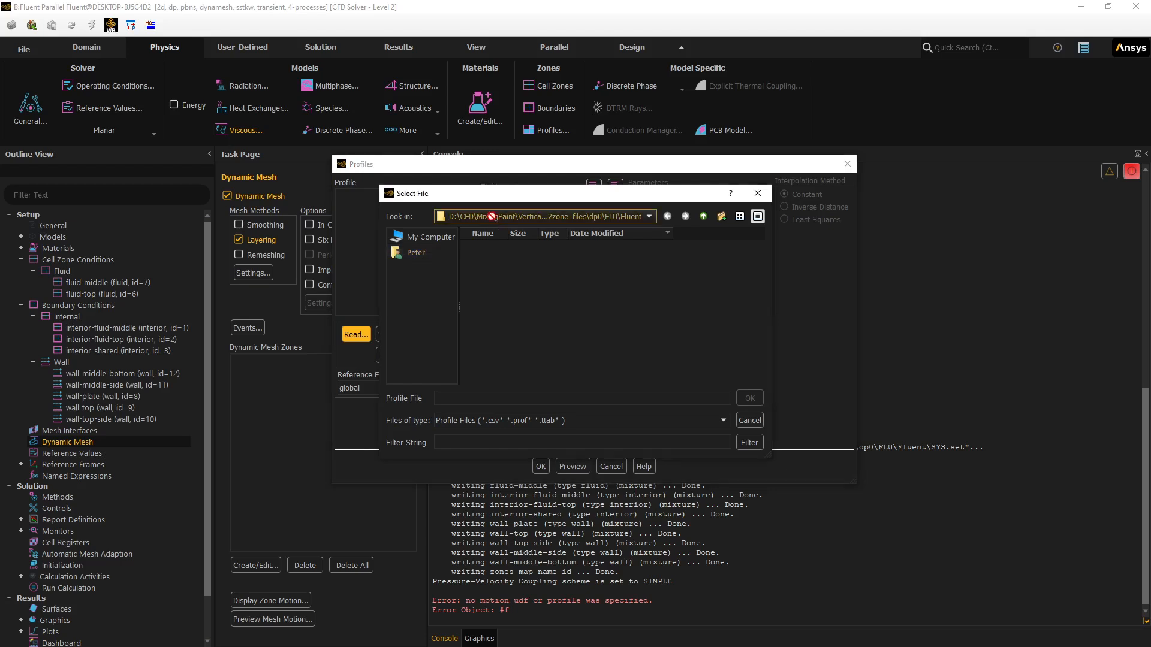
click(484, 290)
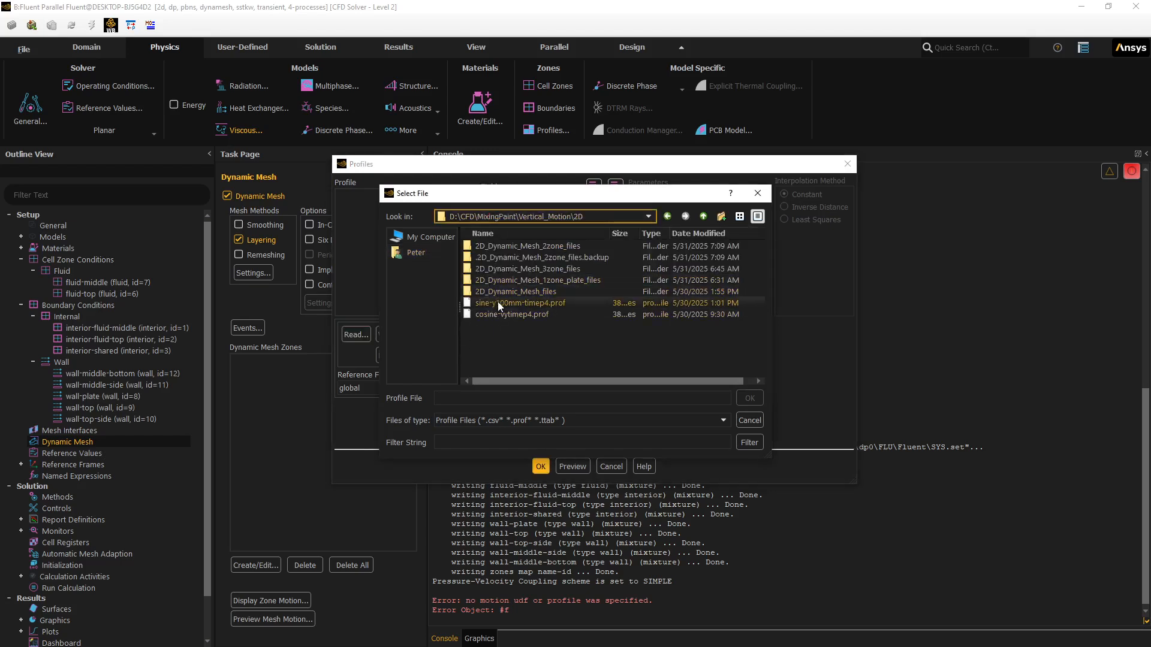
click(498, 302)
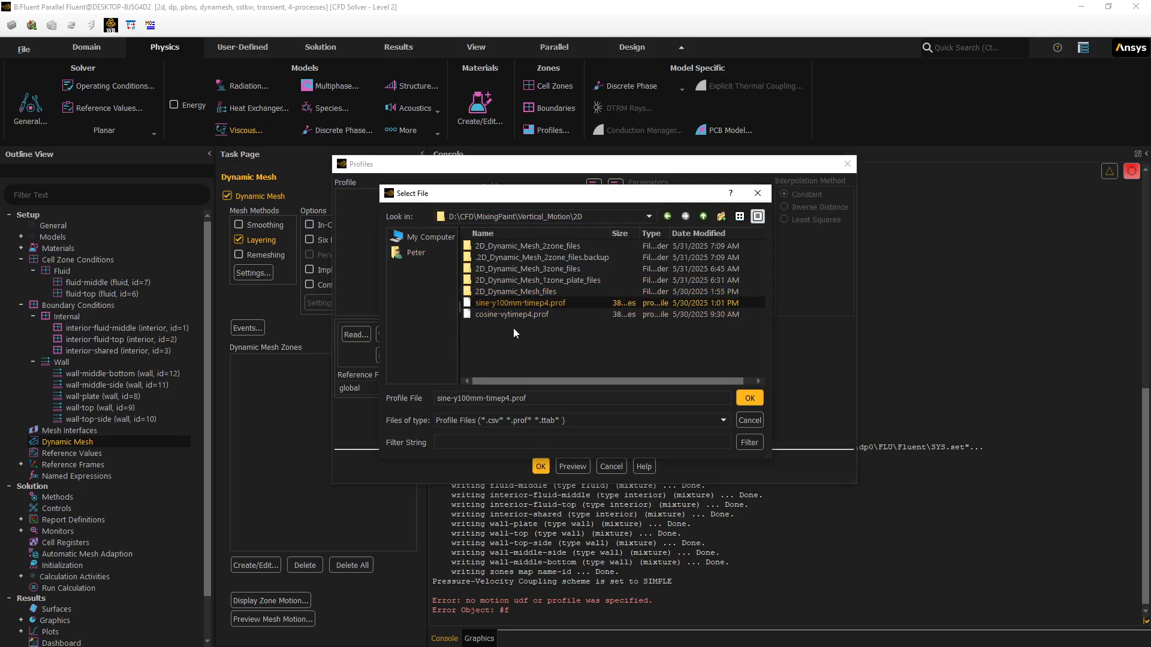
click(748, 398)
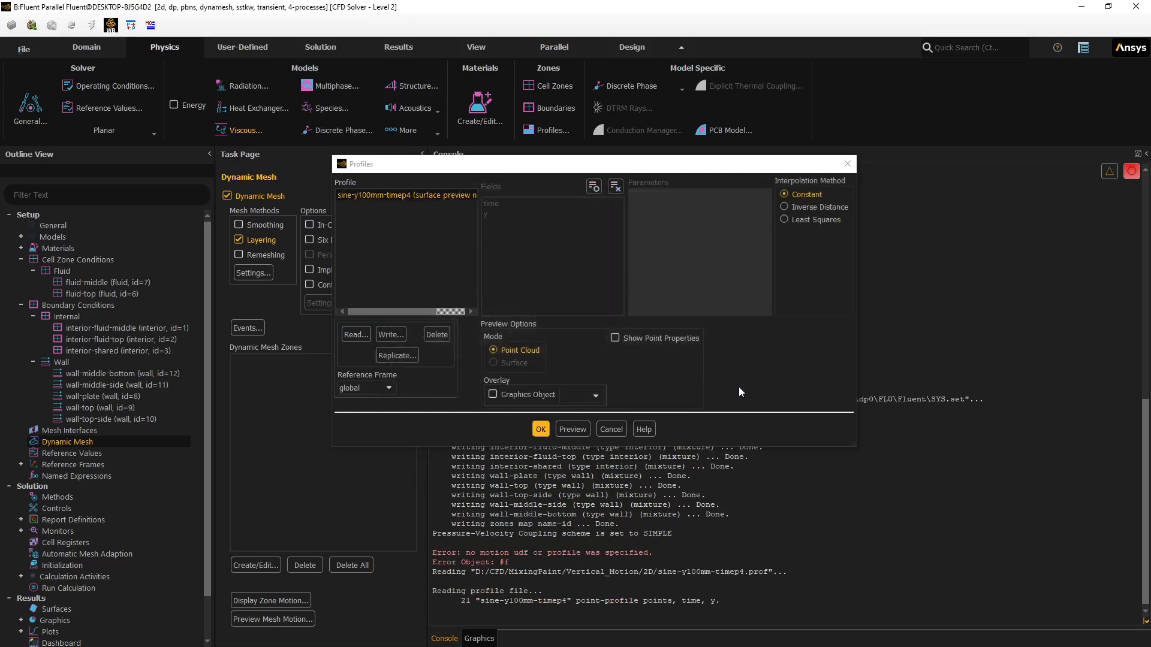
click(541, 429)
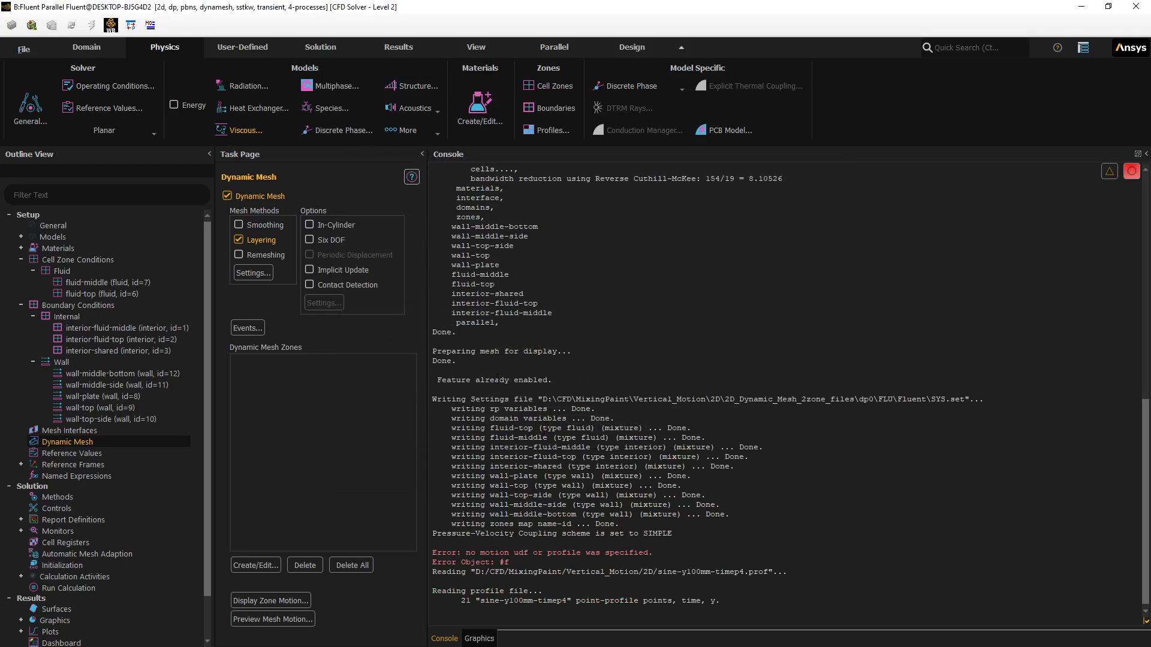
click(242, 565)
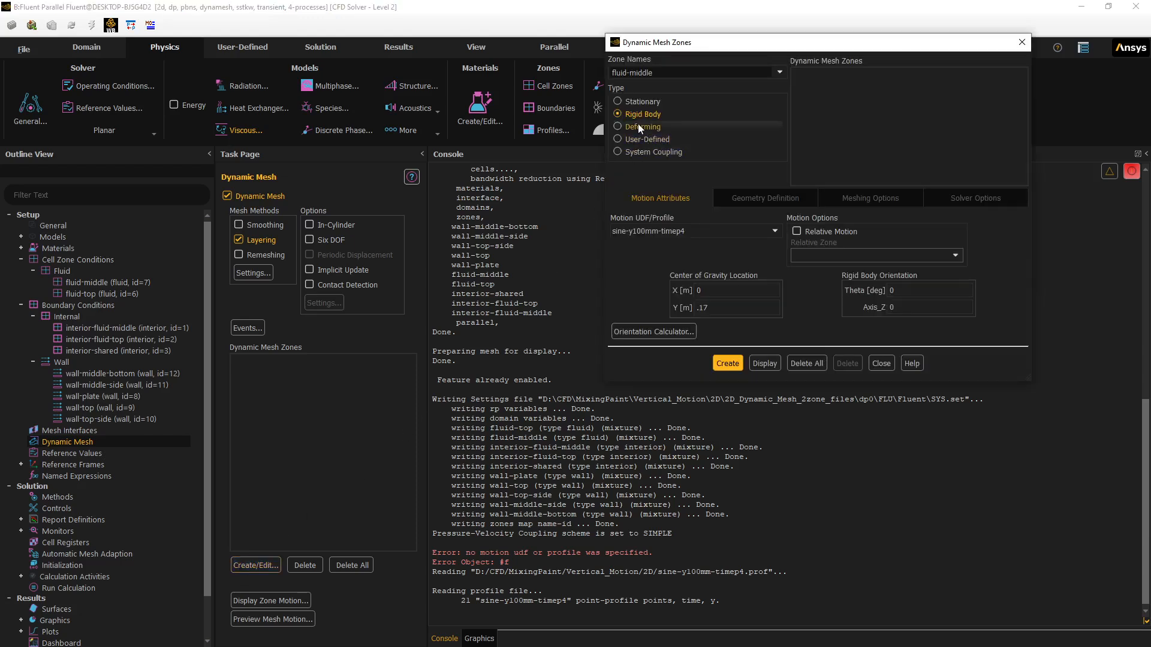
- Create interior-shared as a rigid-body dynamic zone
click(780, 72)
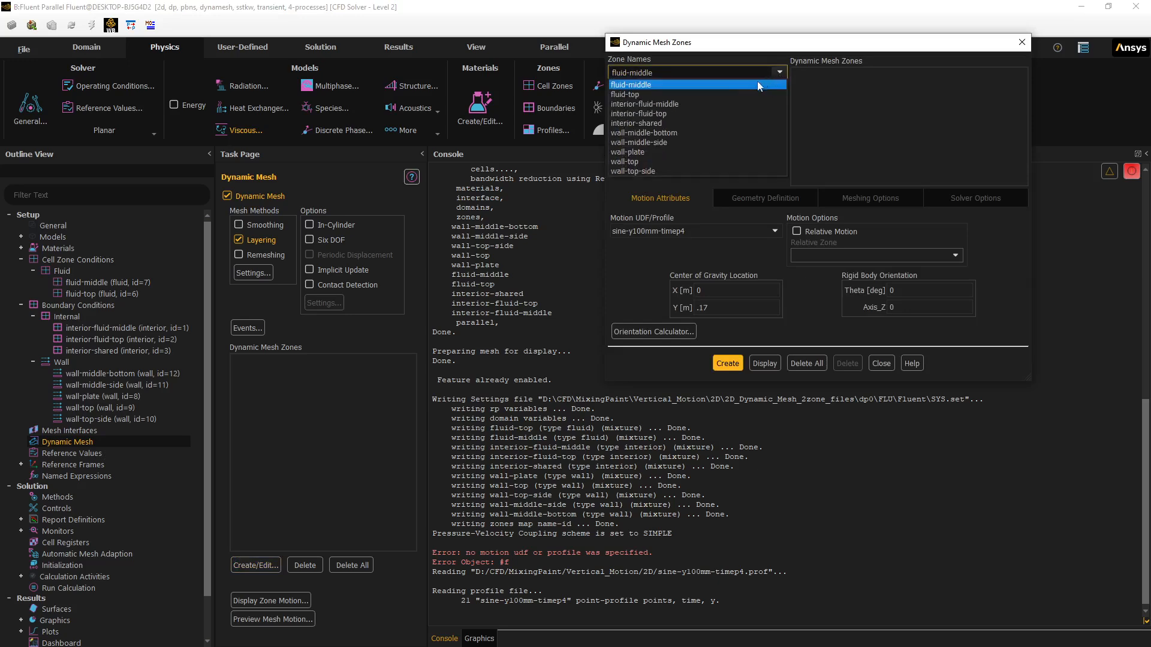
click(661, 124)
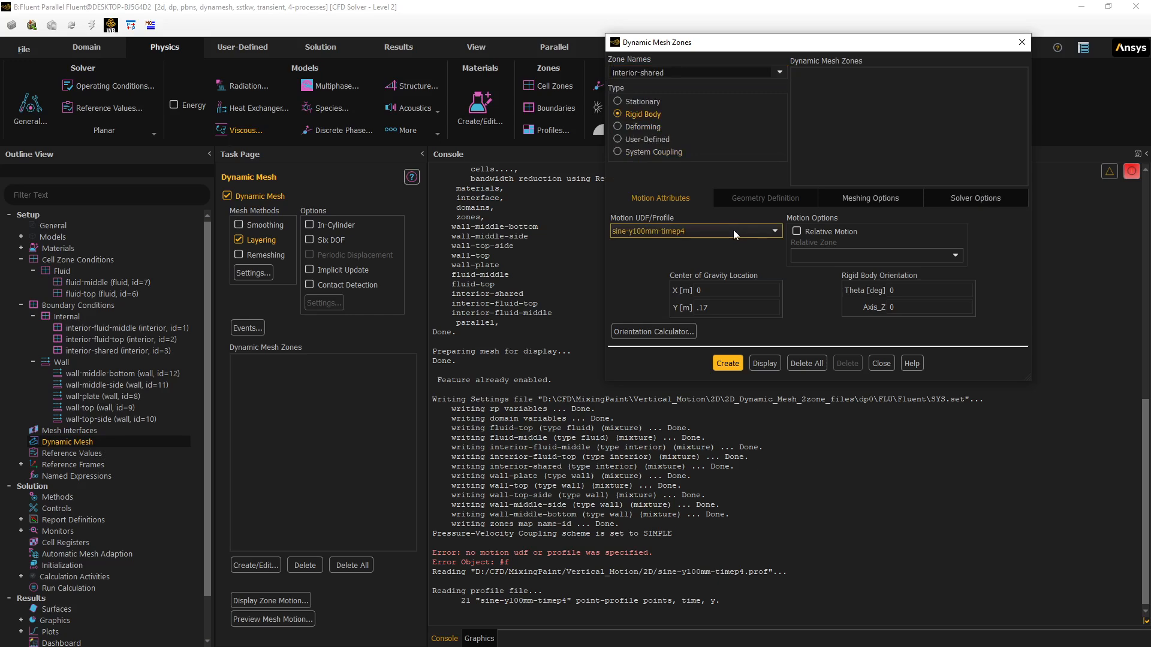
click(869, 200)
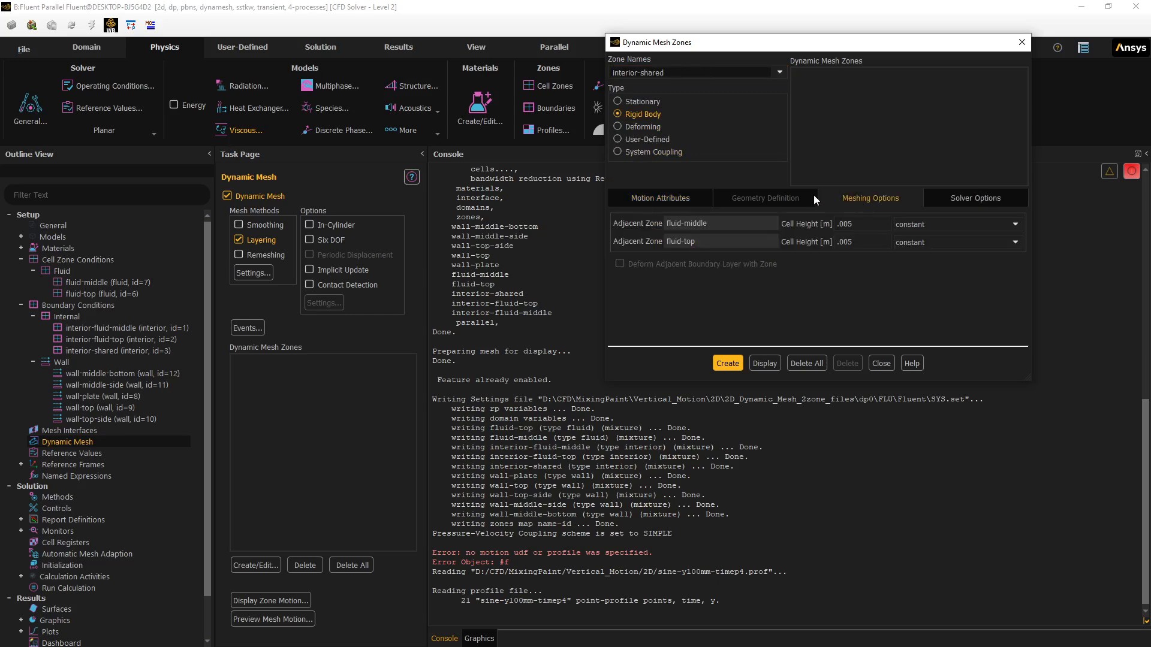
click(664, 198)
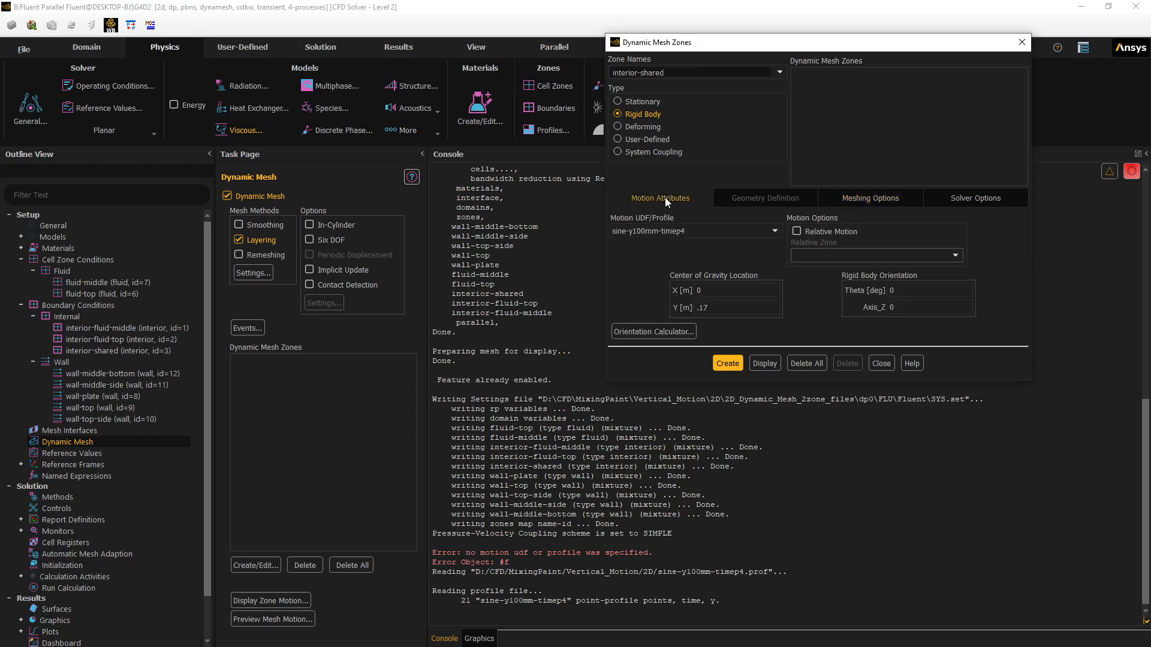
click(724, 364)
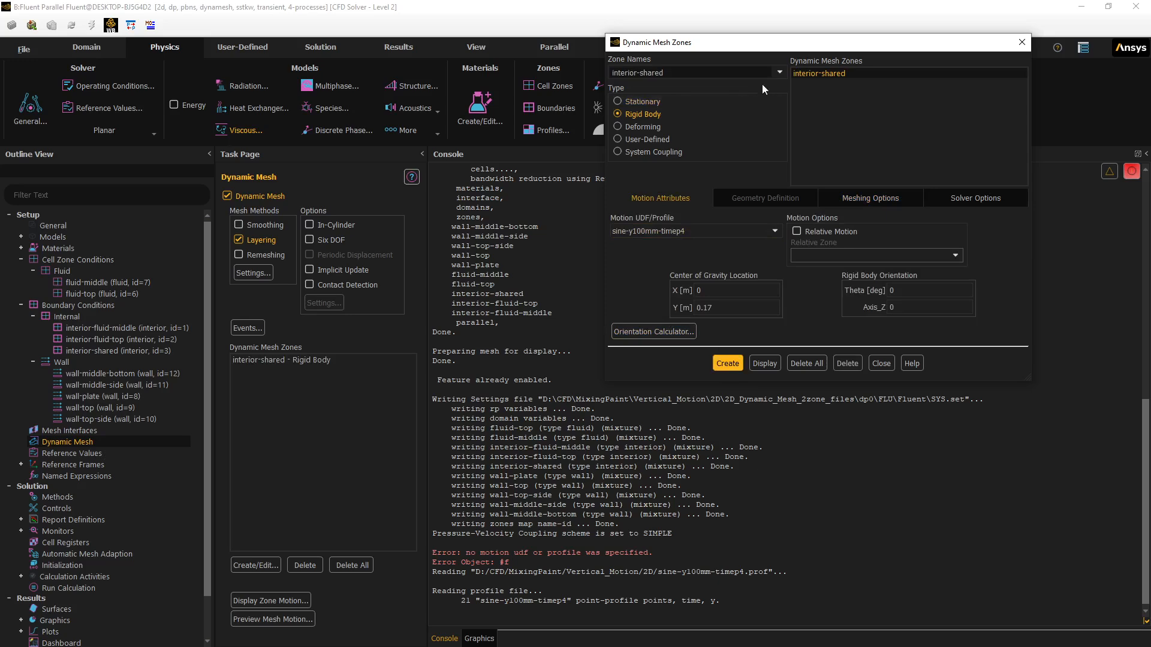
- Create wall-plate as a rigid-body zone with centre-of-gravity Y 0.15
click(780, 73)
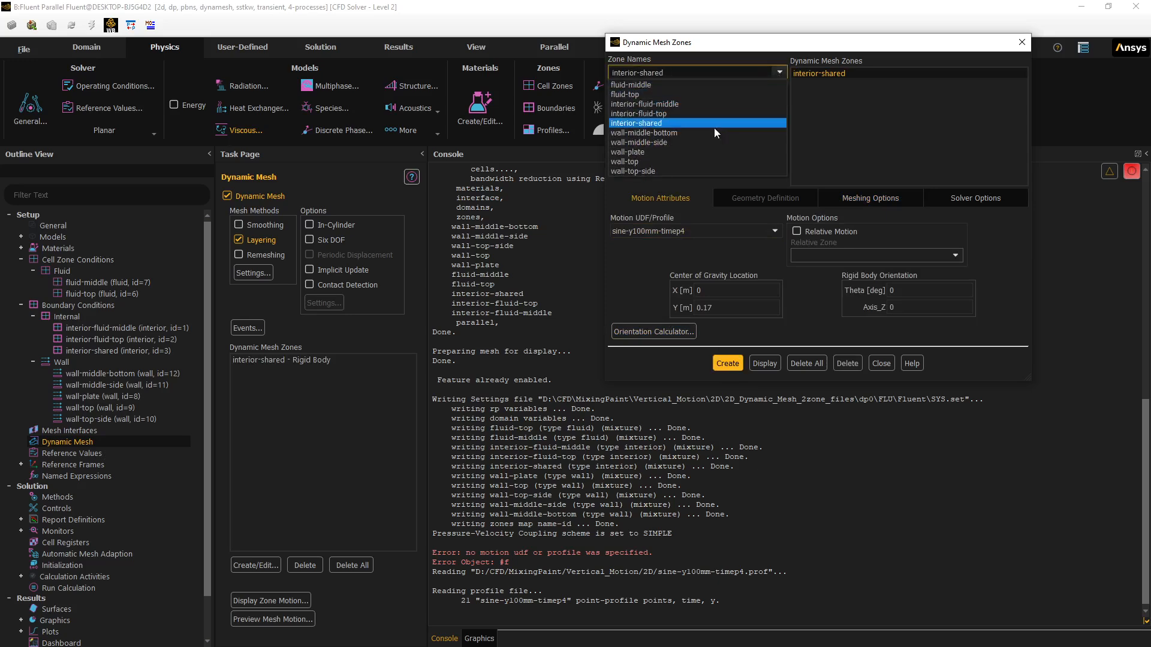
click(686, 155)
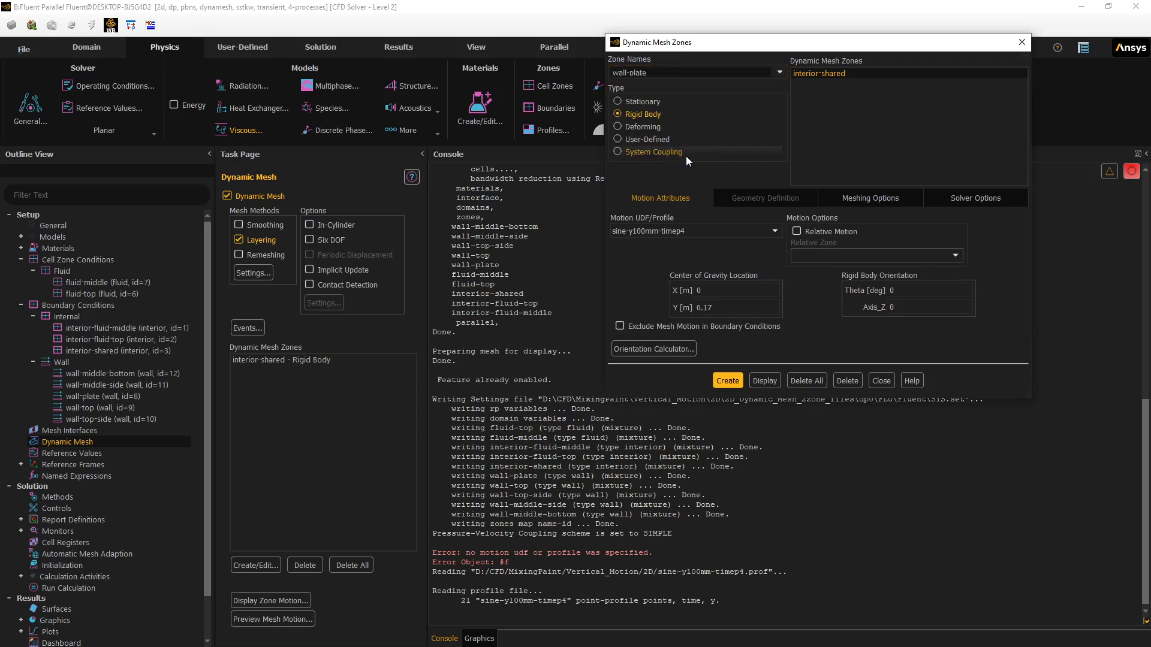
click(736, 308)
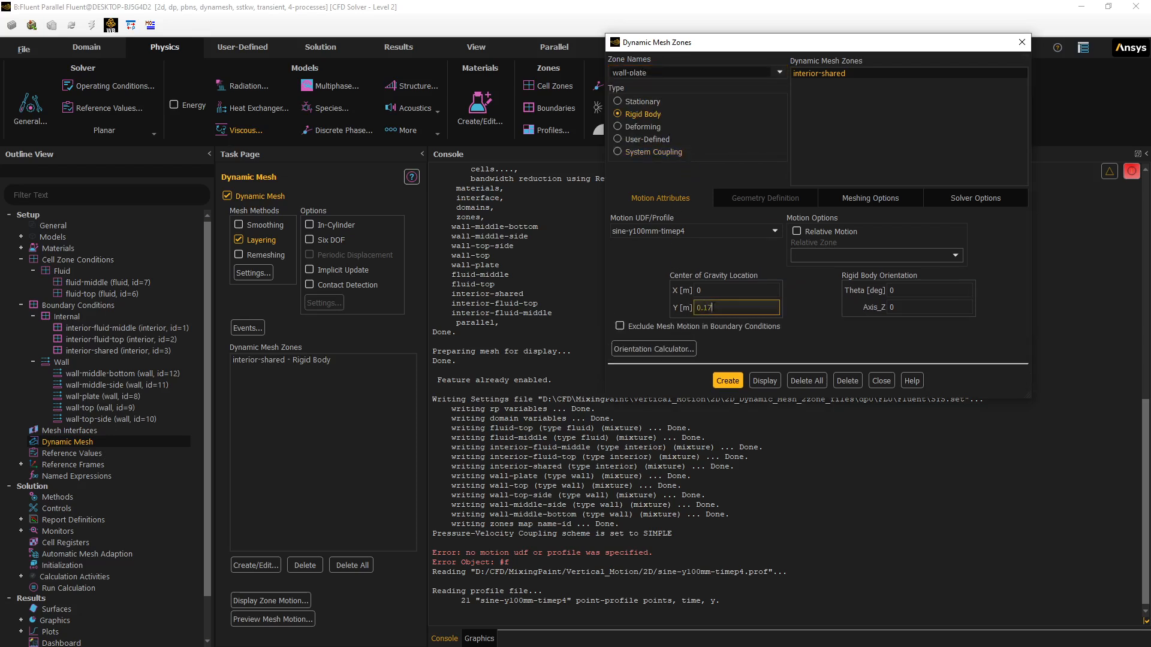
key(BackSpace)
text(5)
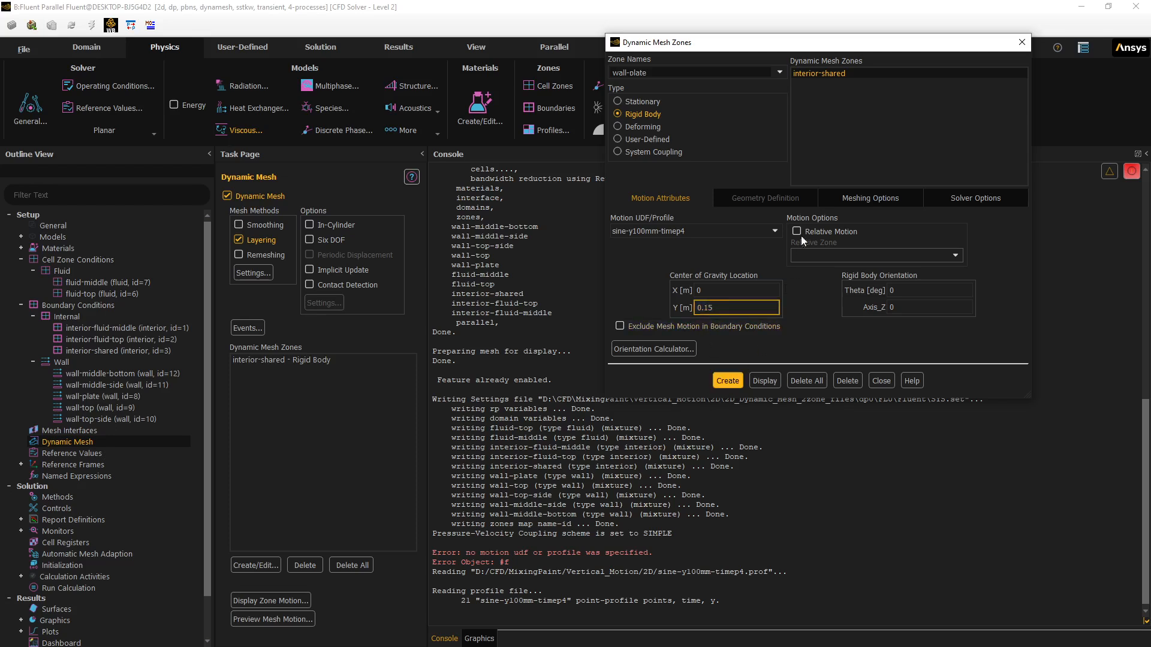
click(851, 197)
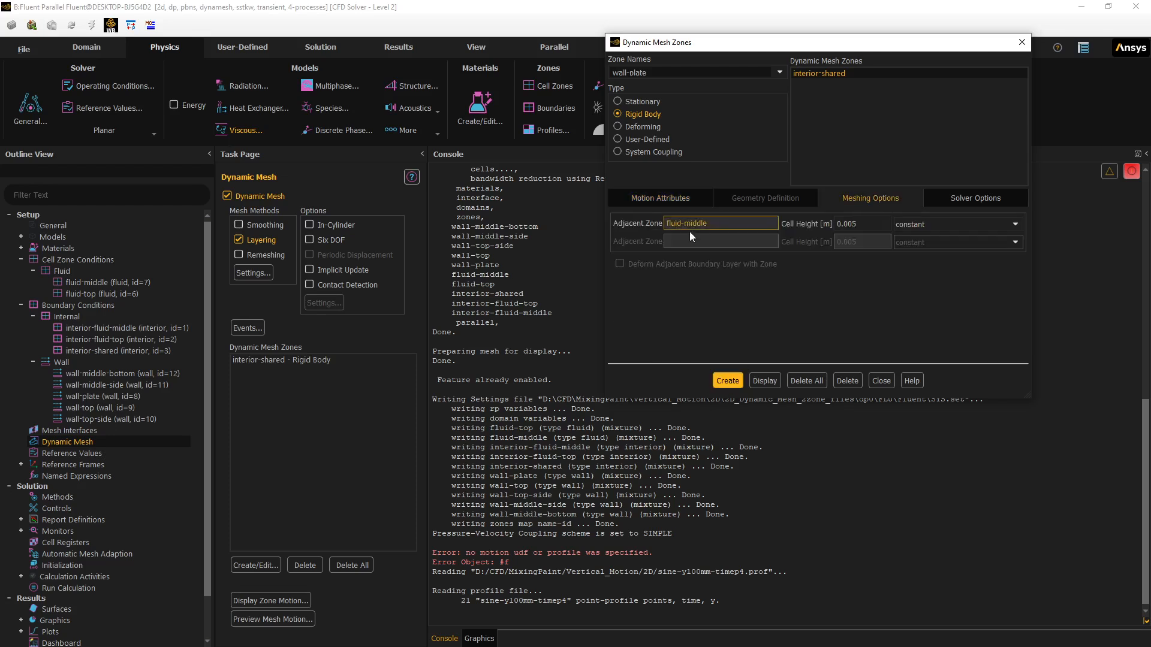
click(724, 379)
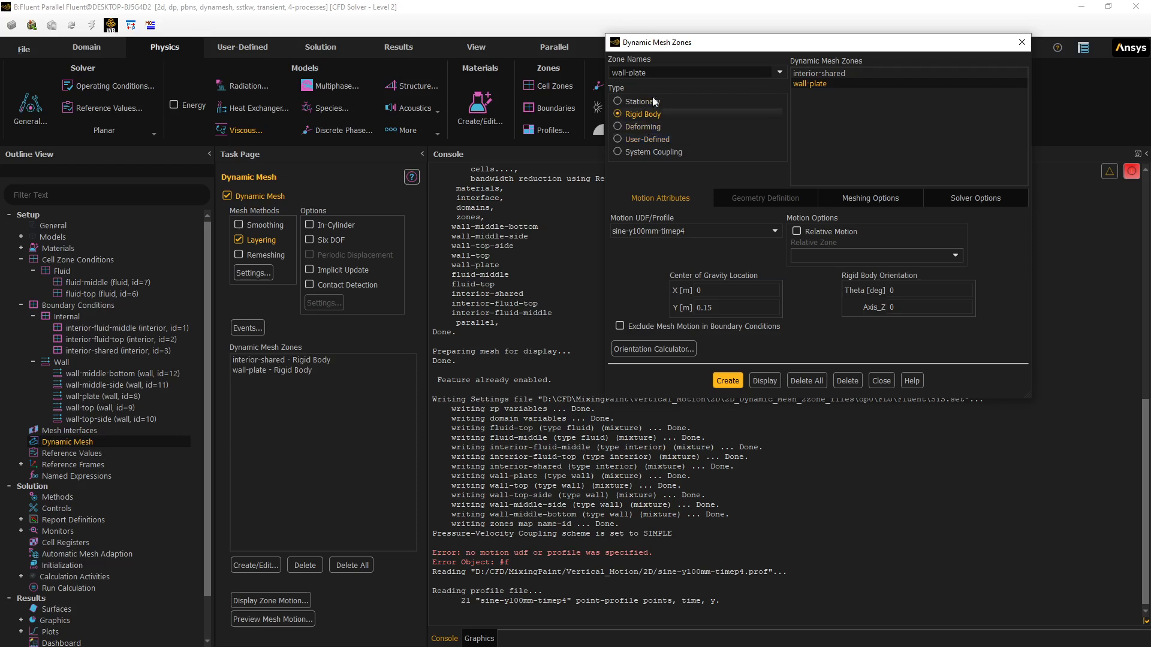
click(778, 73)
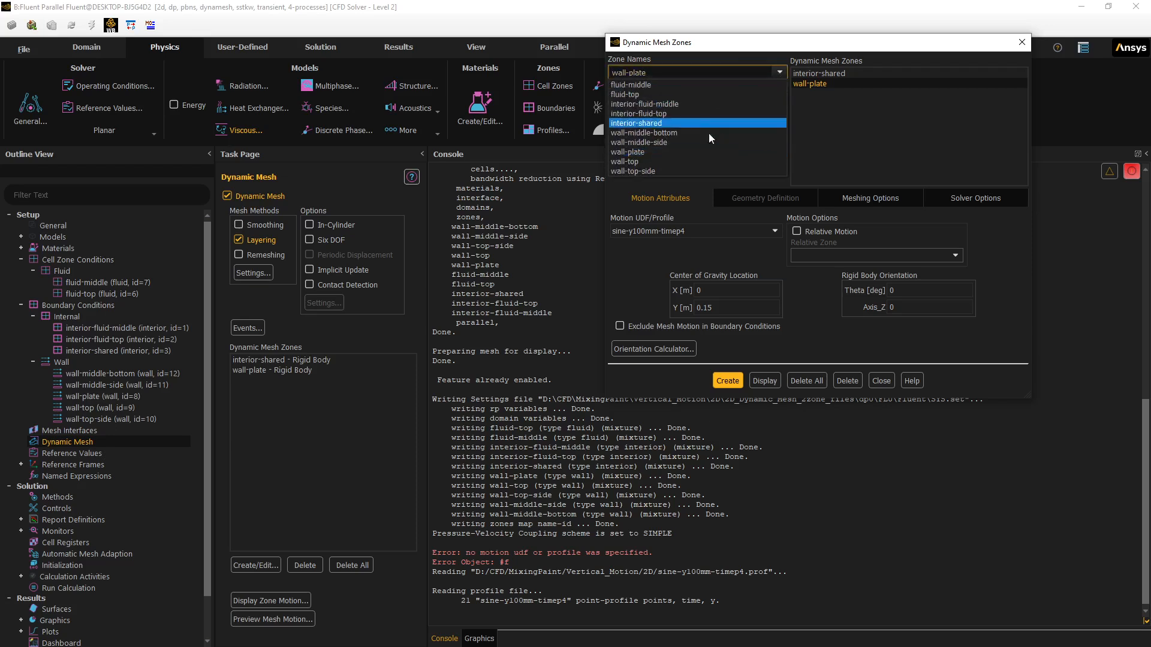
- Add wall-middle-side as a rigid-body zone, then select wall-middle-bottom's centre-of-gravity Y field
click(661, 142)
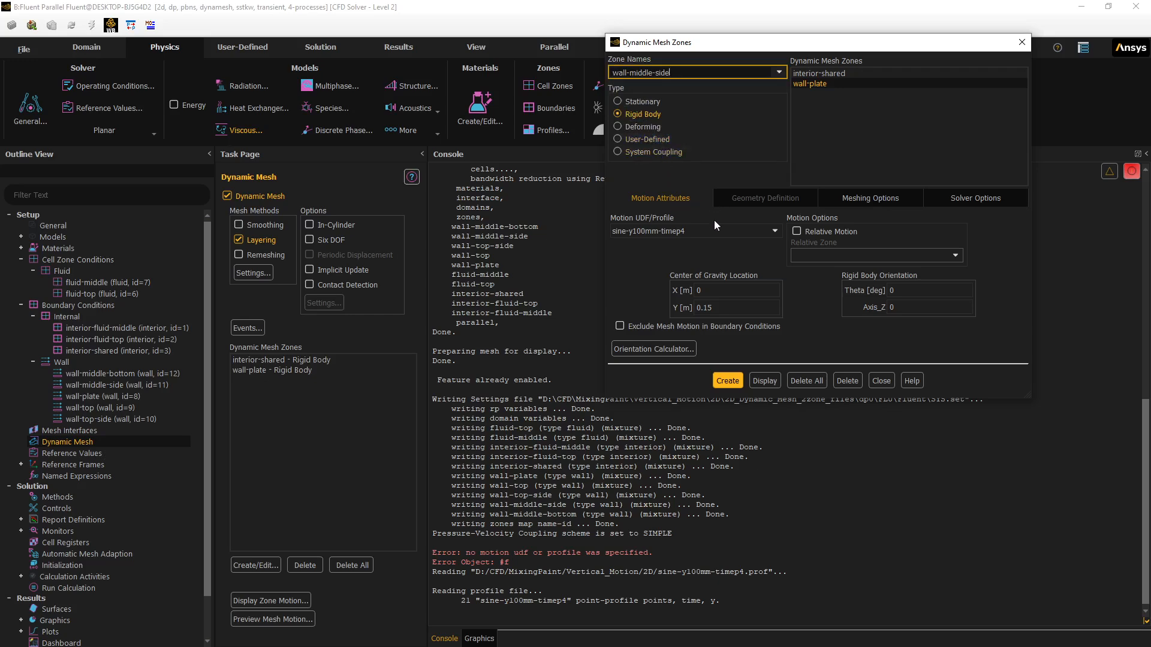
click(850, 196)
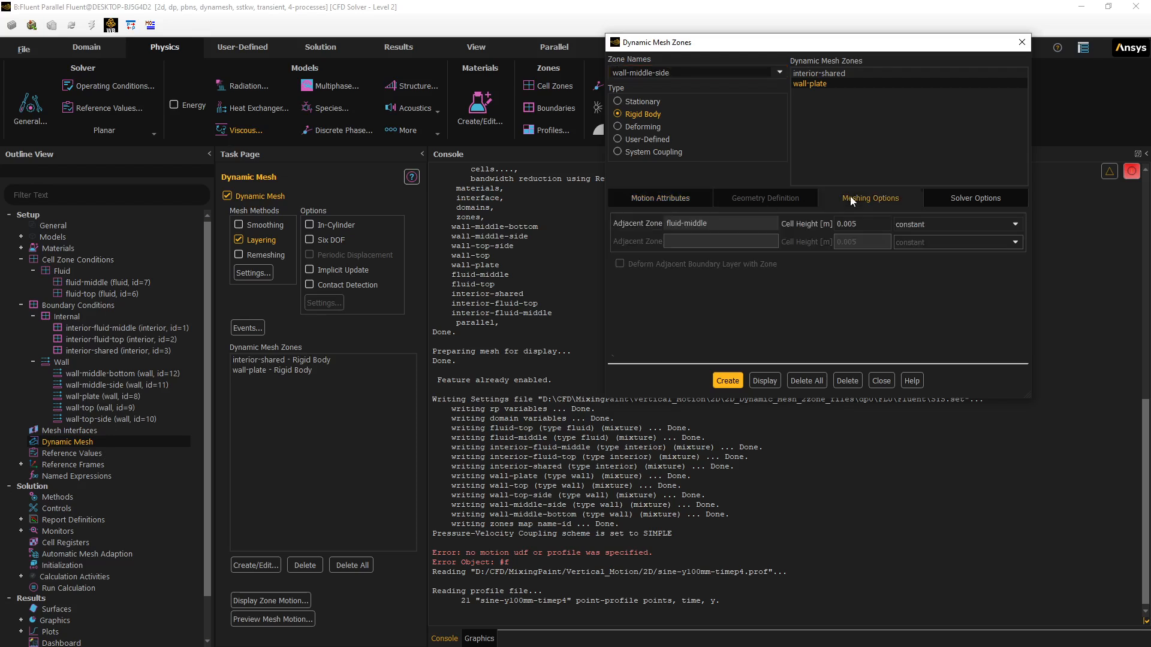
click(672, 196)
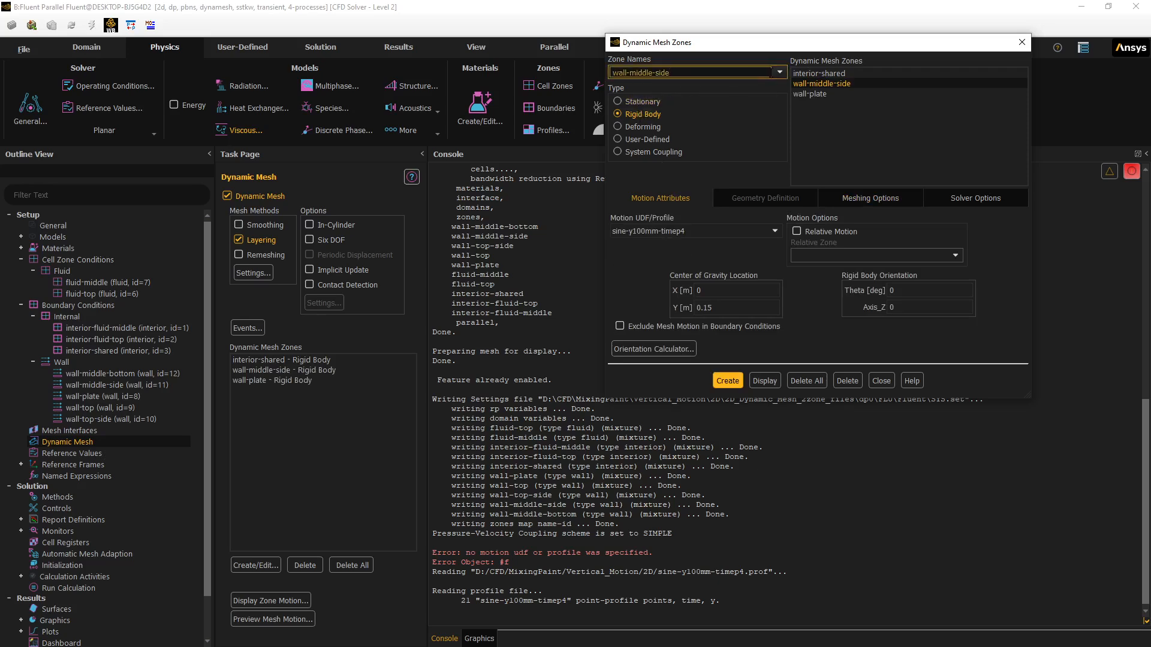
click(779, 72)
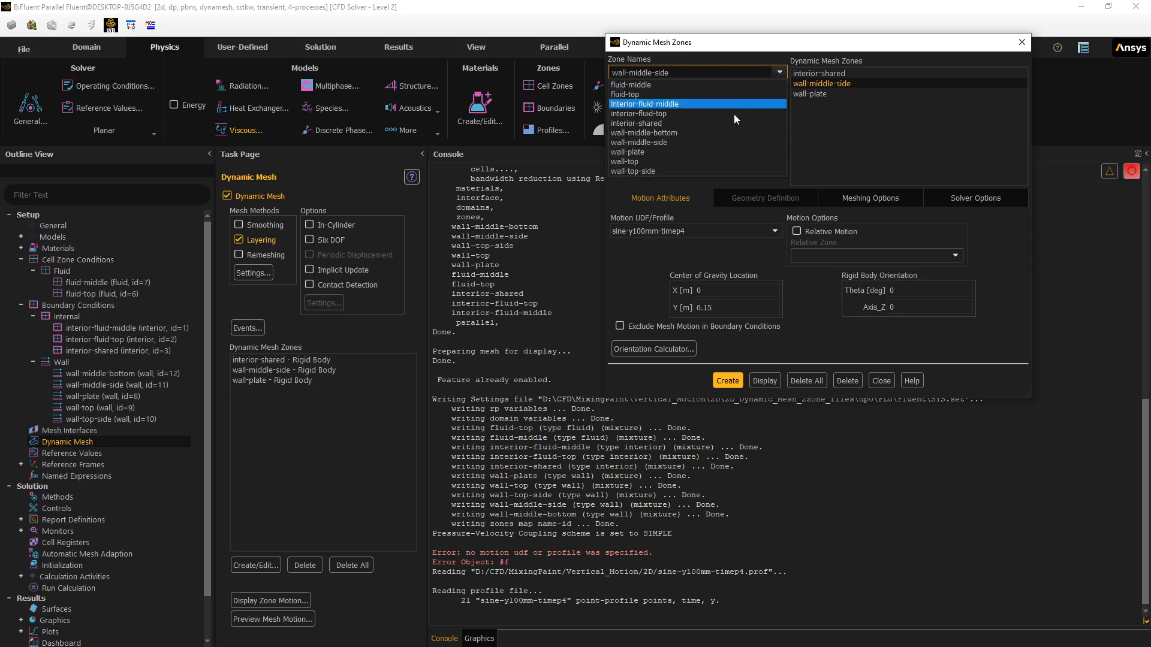
click(712, 132)
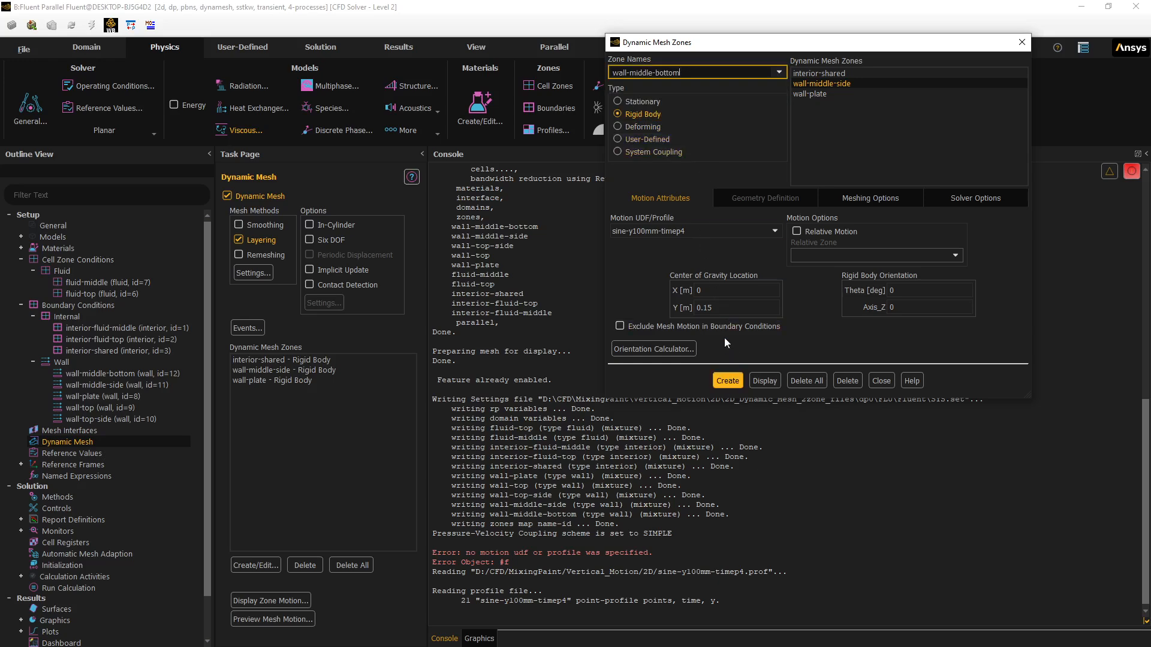
click(714, 307)
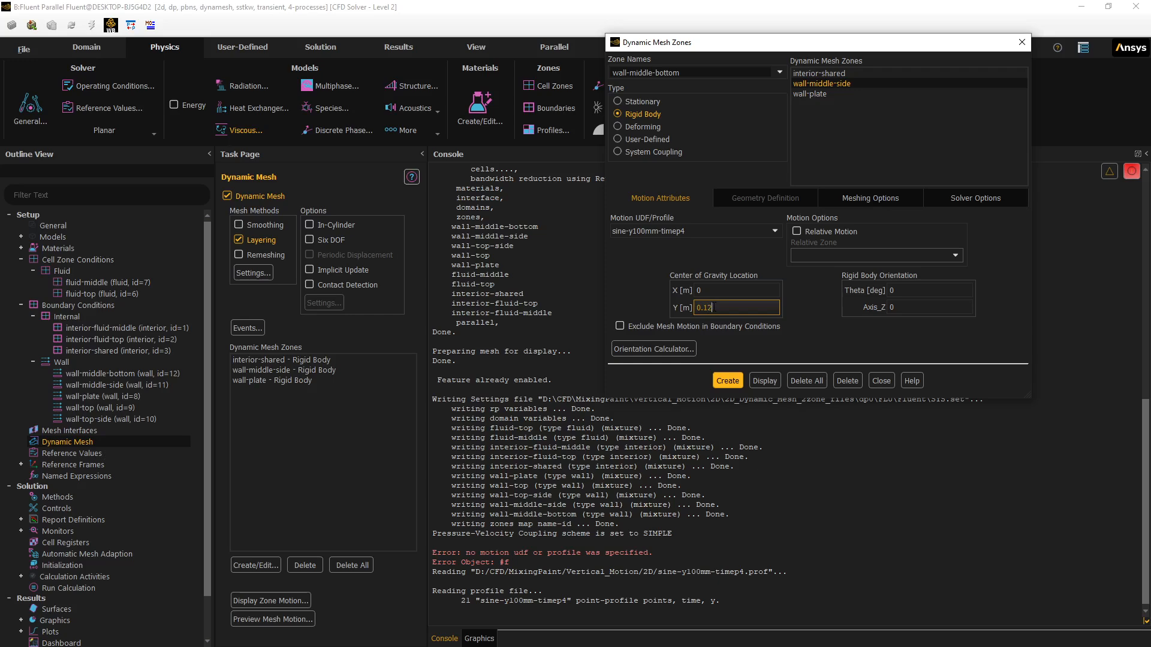
- Create wall-middle-bottom as a rigid-body zone with centre-of-gravity Y 0.12
click(725, 382)
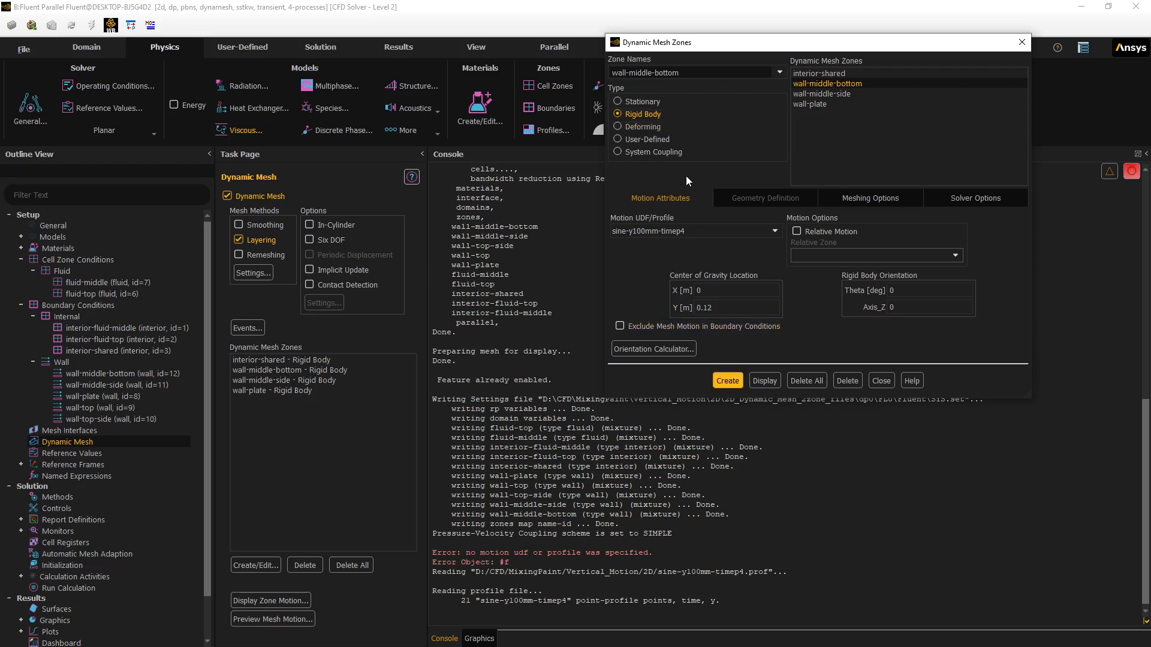
- Create wall-top as a Stationary dynamic mesh zone and close the Dynamic Mesh Zones editor
click(779, 73)
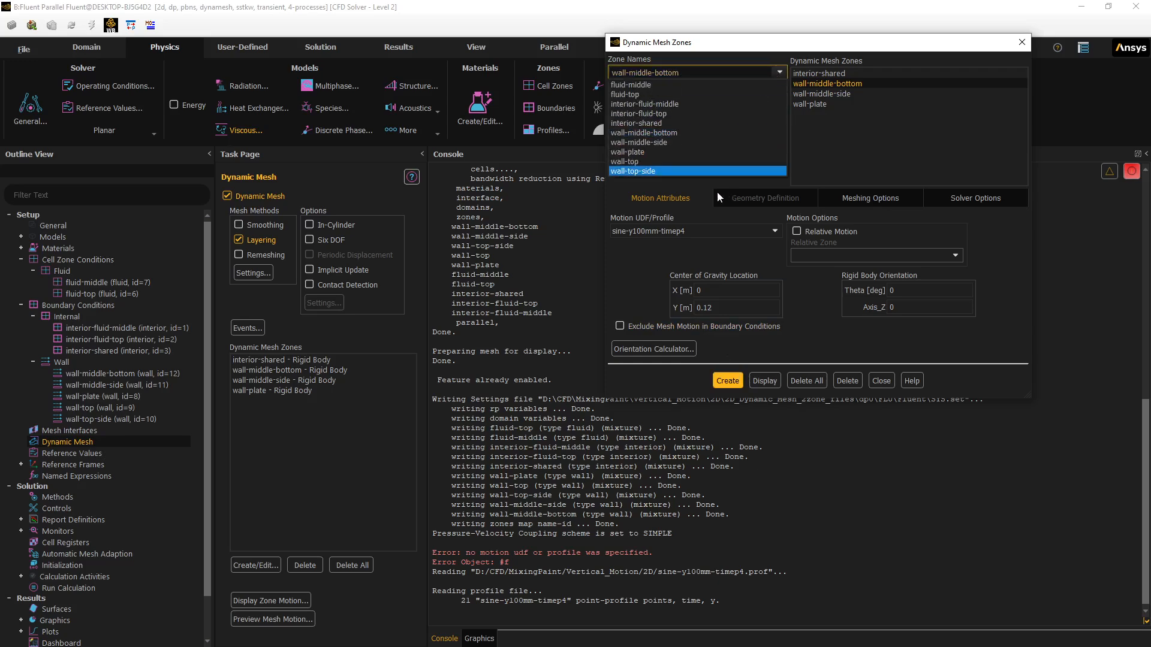
click(630, 261)
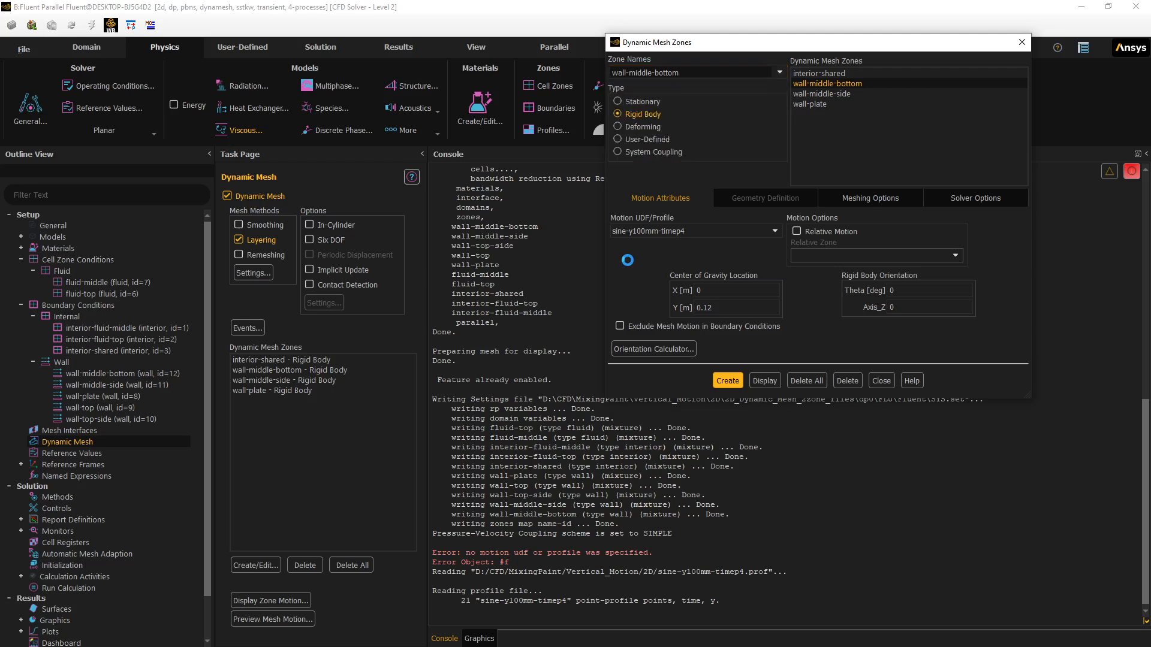
click(617, 102)
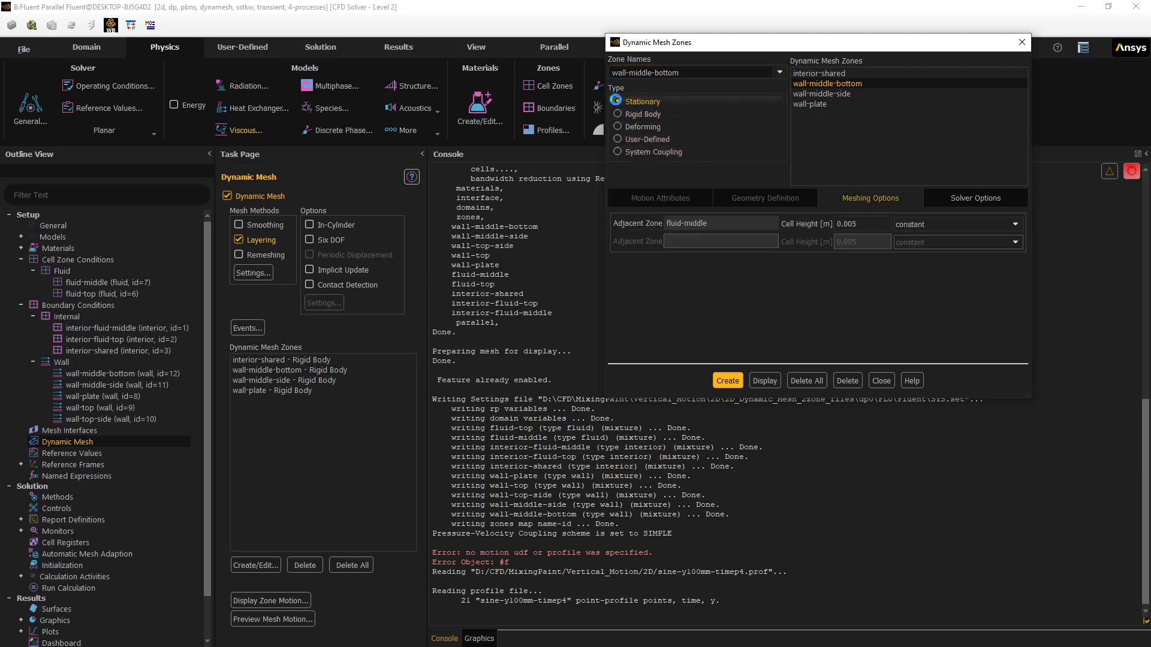
click(781, 72)
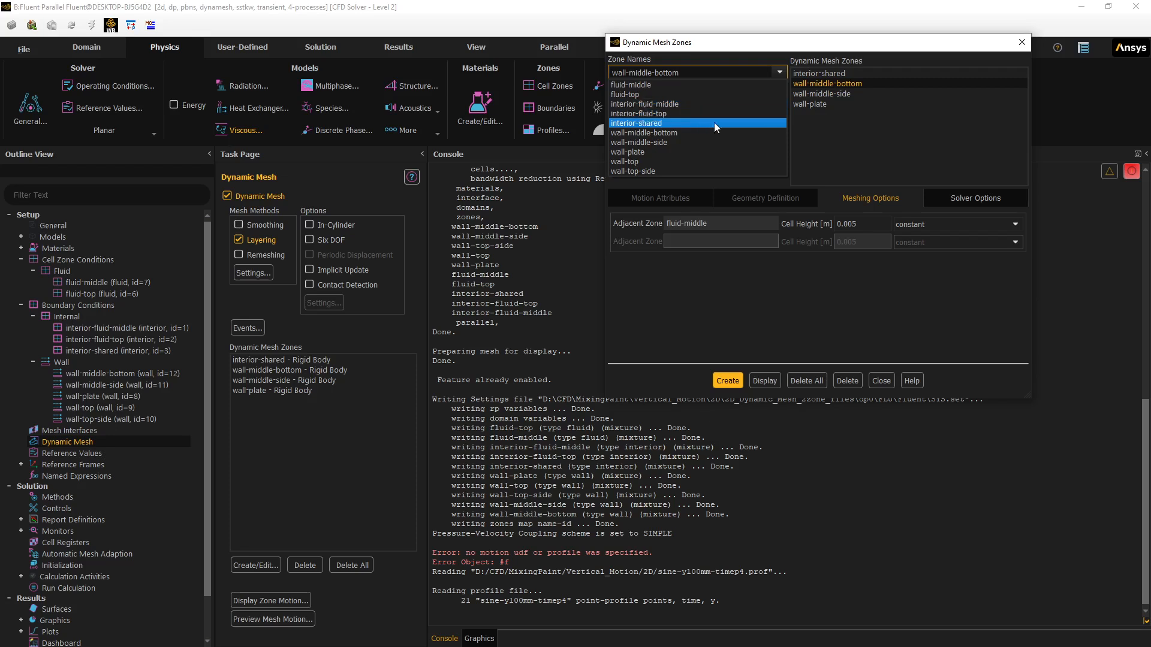
click(659, 162)
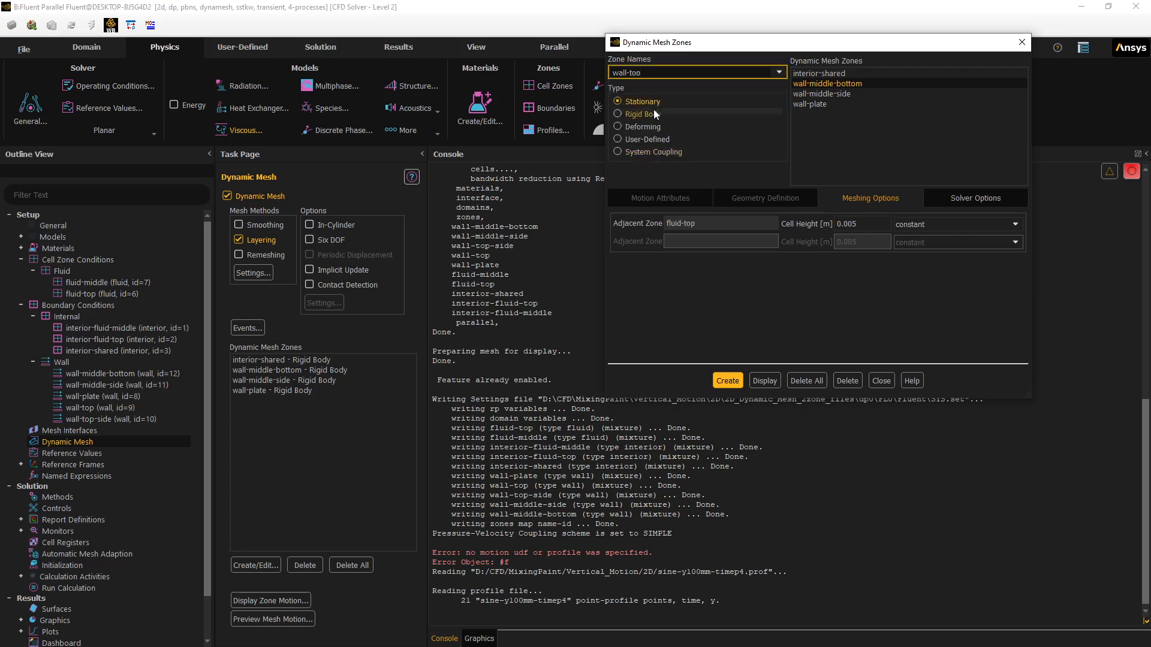
click(722, 380)
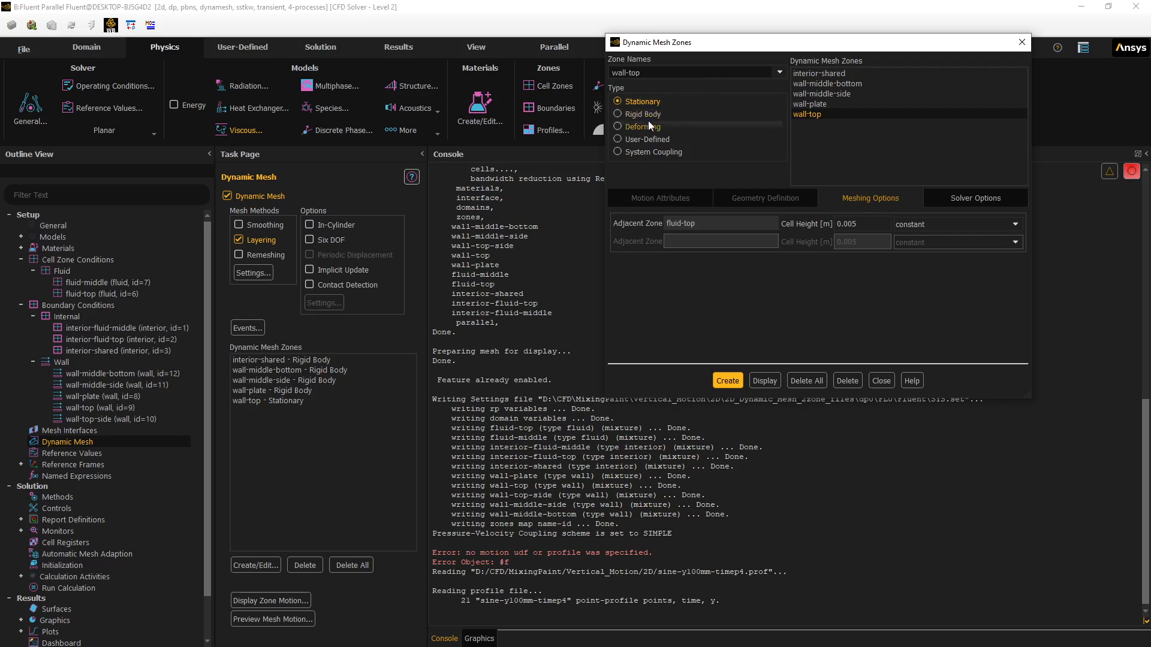
click(780, 73)
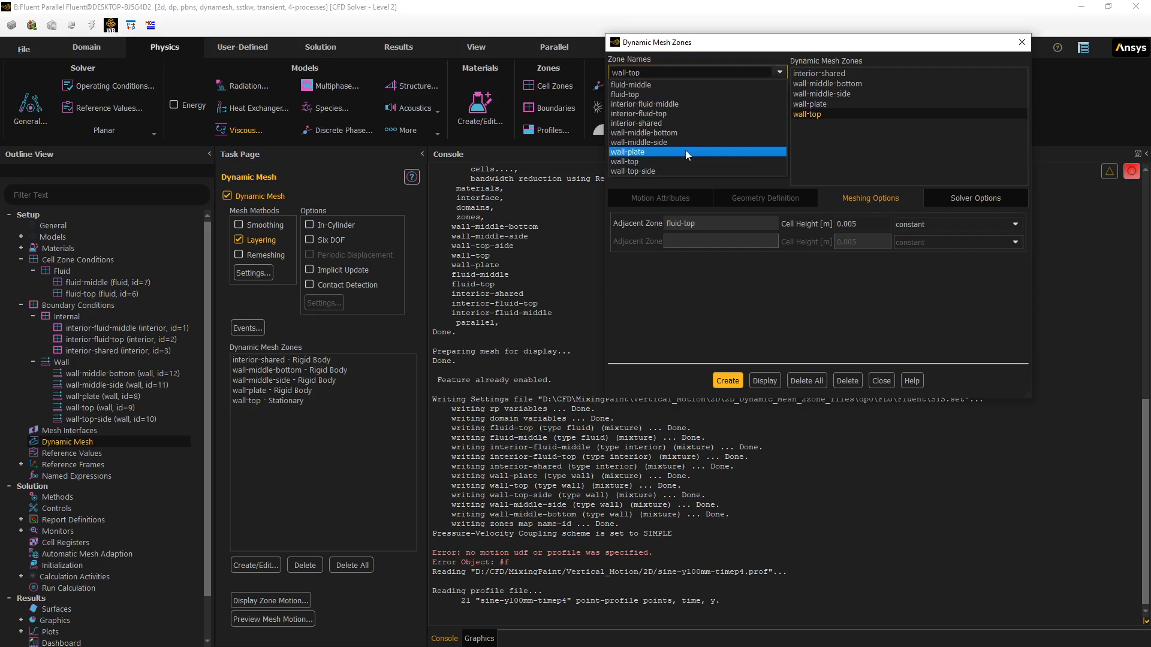
click(659, 304)
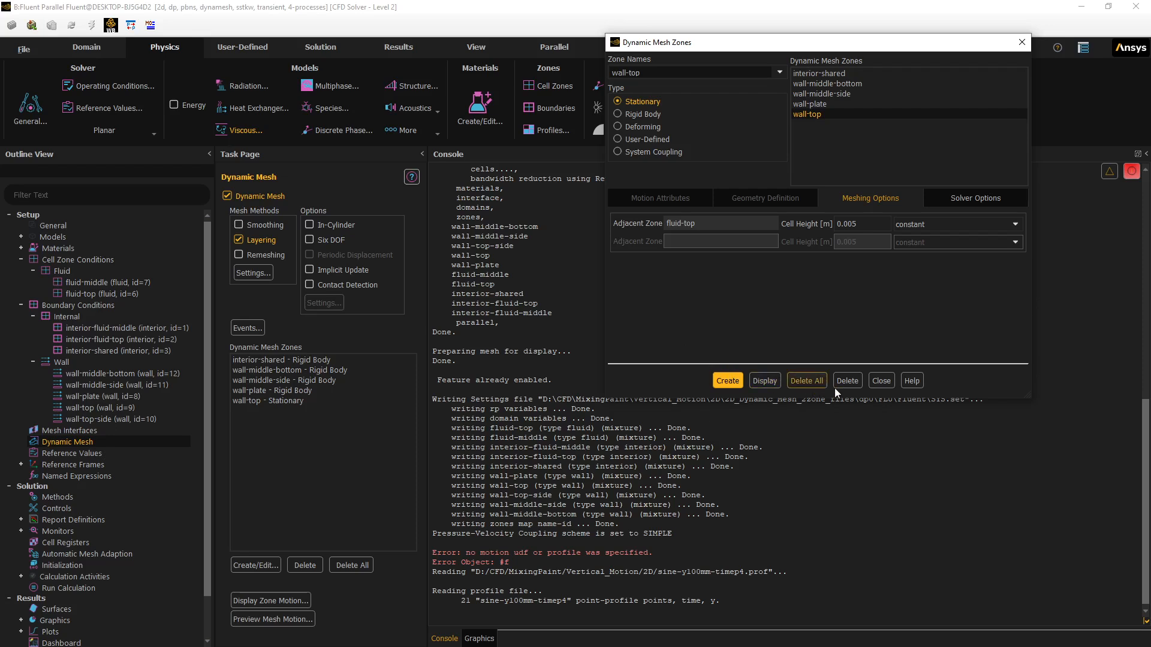
click(880, 381)
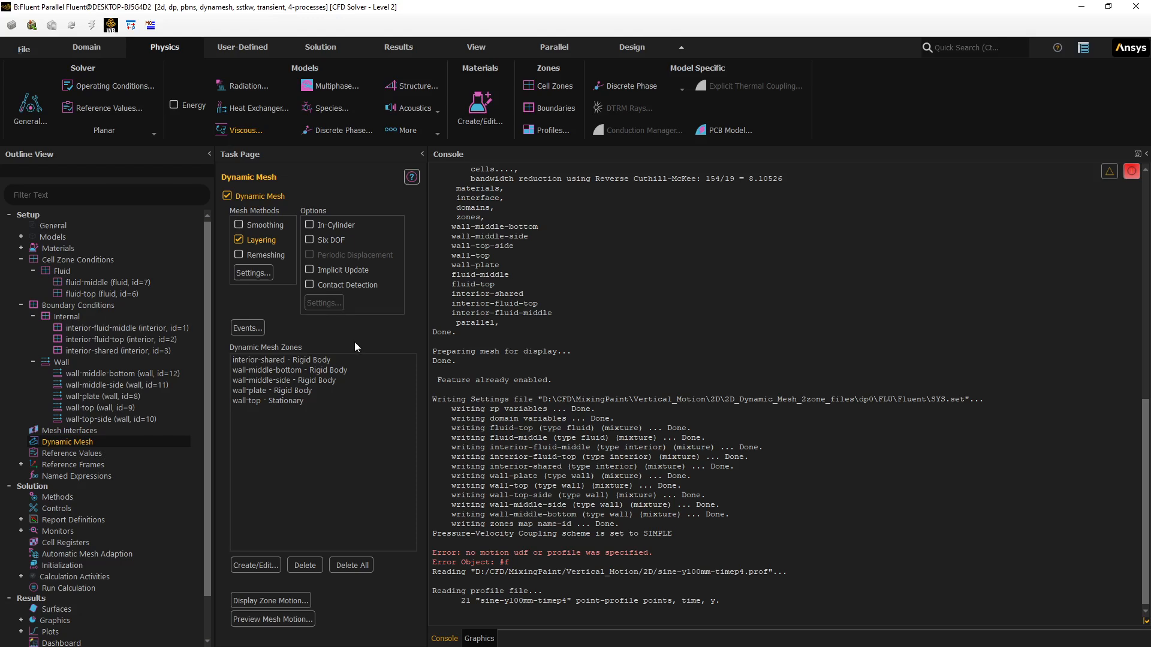
- Save the project, then bring the mesh graphics window back in place of the console
click(20, 52)
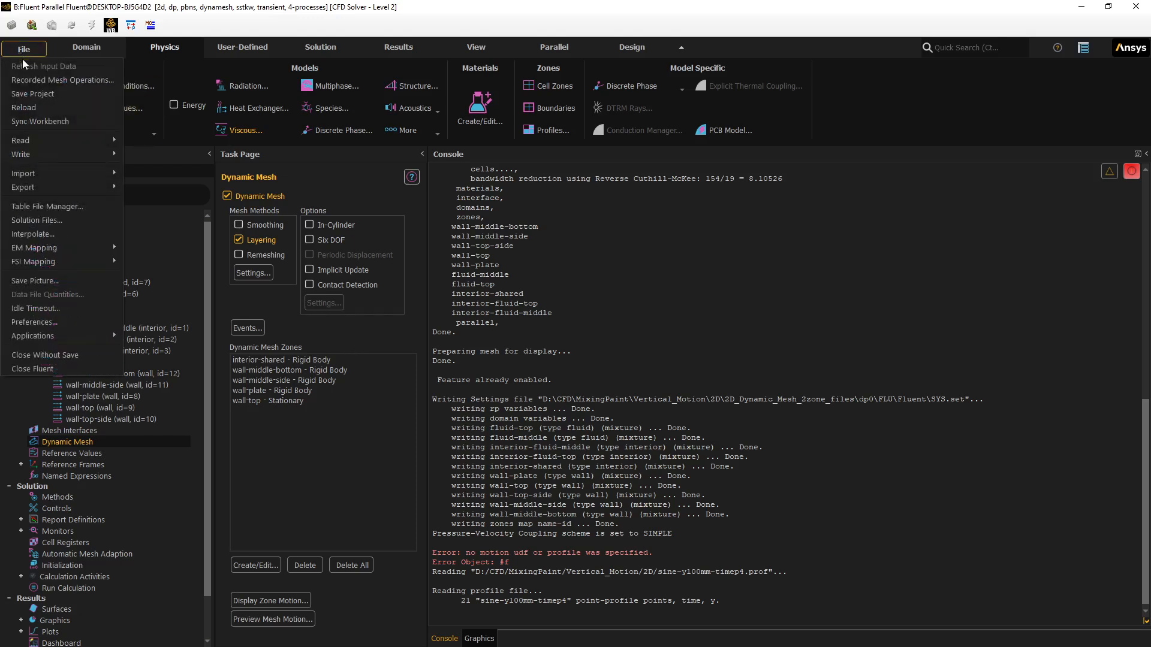
click(27, 93)
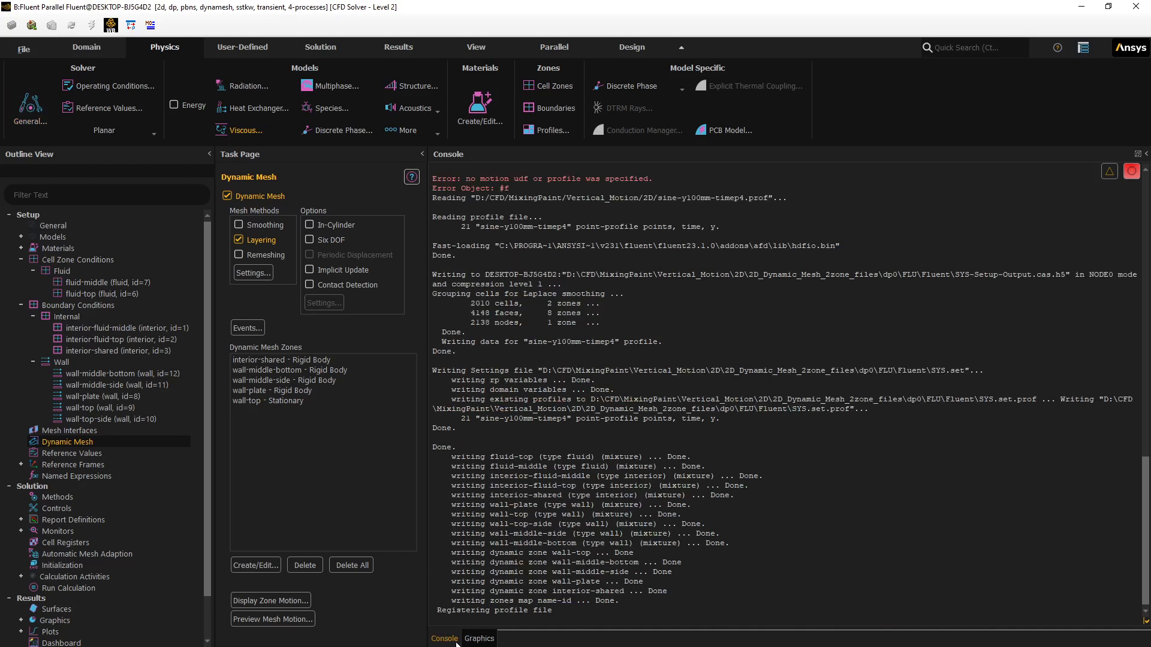
click(477, 639)
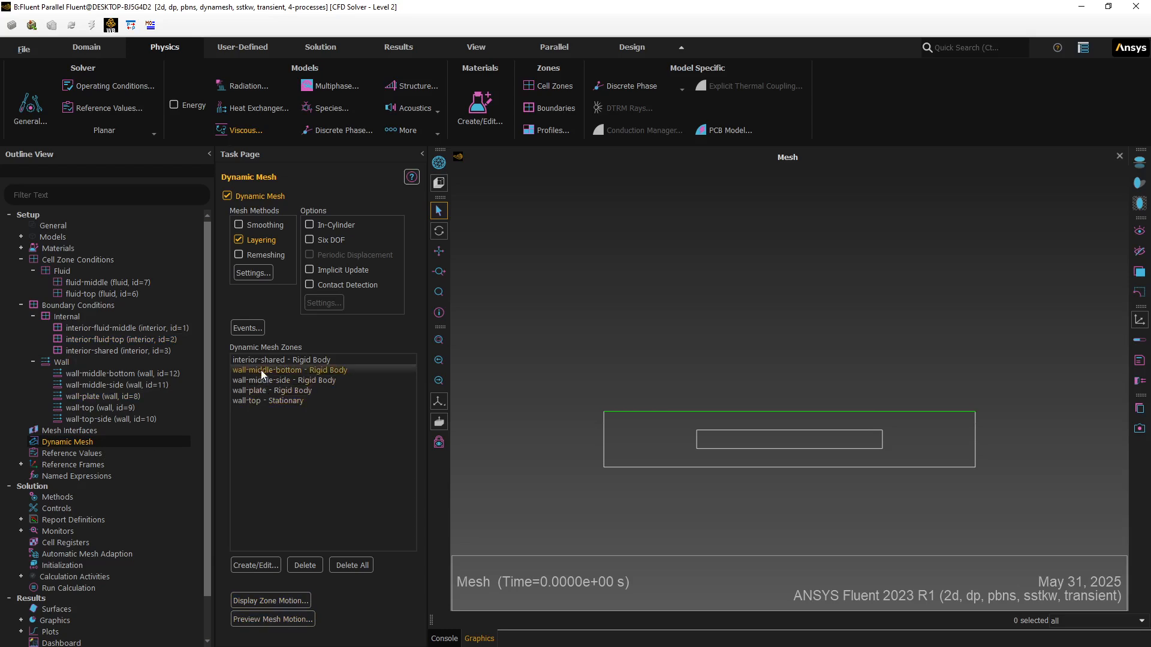
- Preview the zone motion for 10 steps at a 0.01 s time step, then close the preview
click(298, 390)
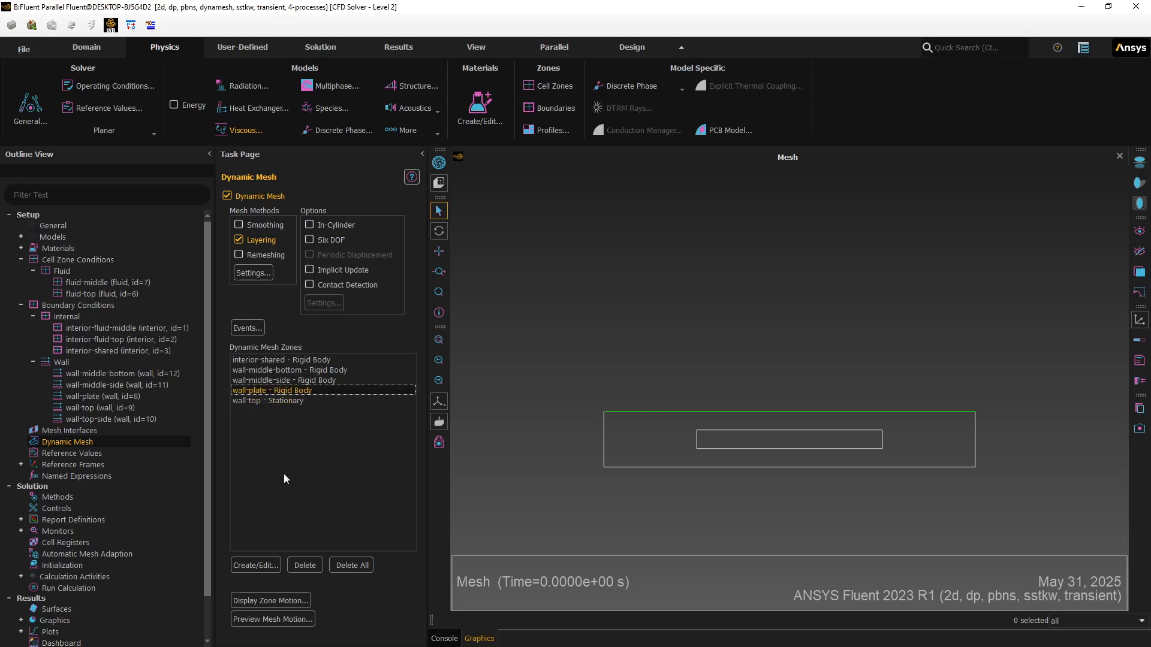
click(241, 602)
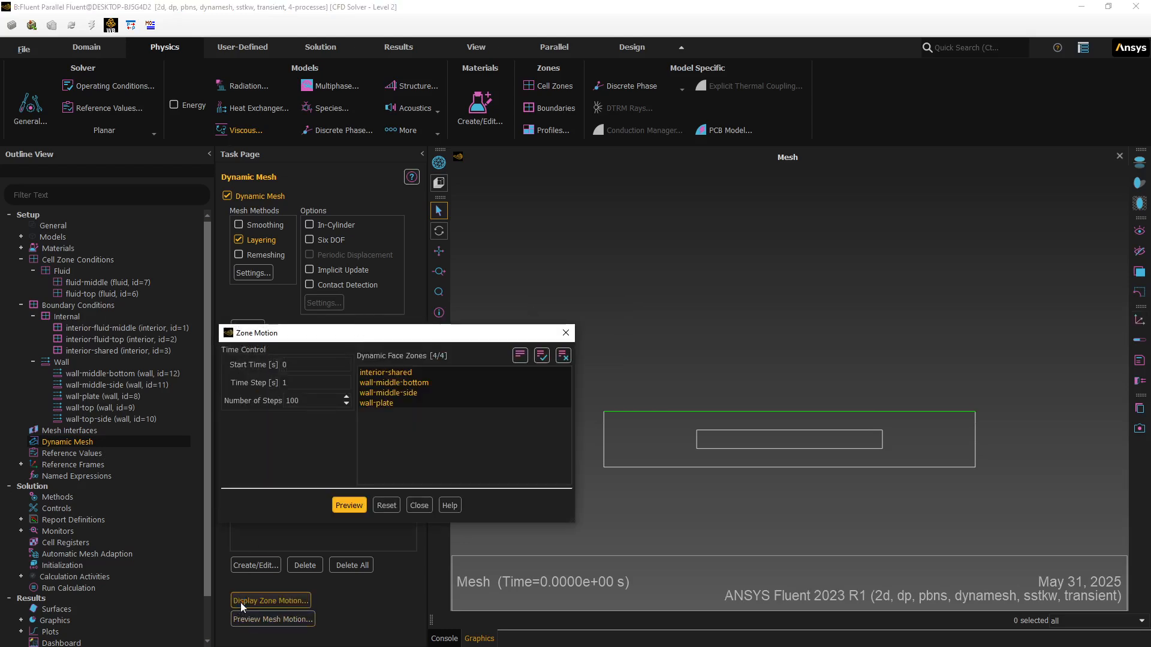
drag(301, 384, 258, 384)
text(.0)
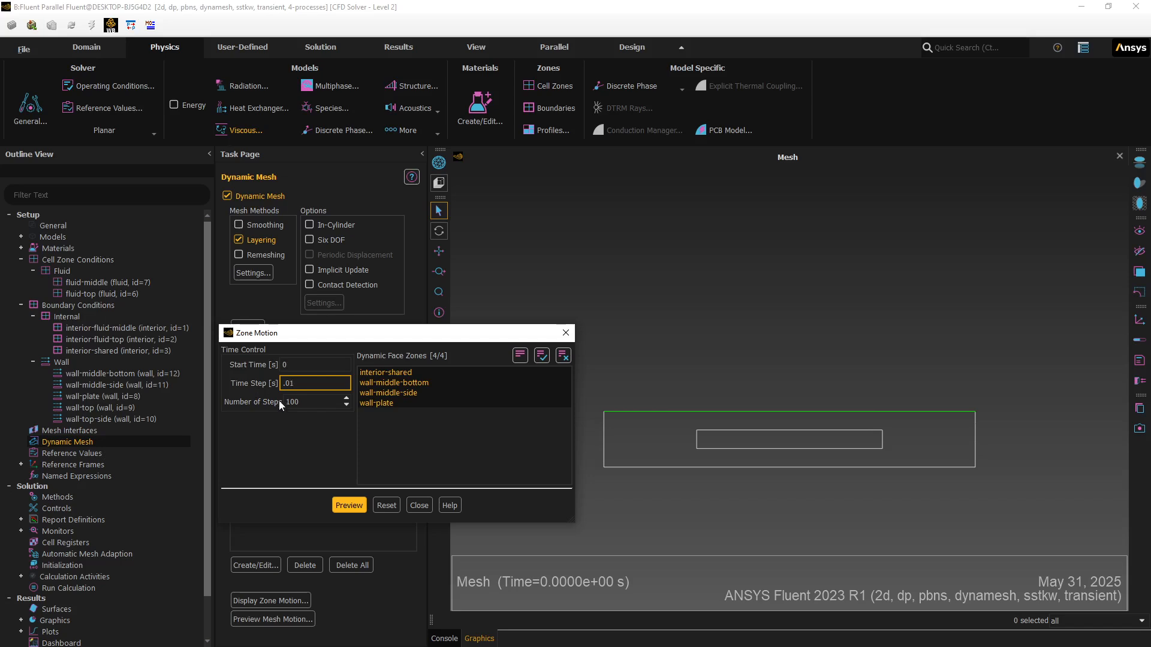
key(Tab)
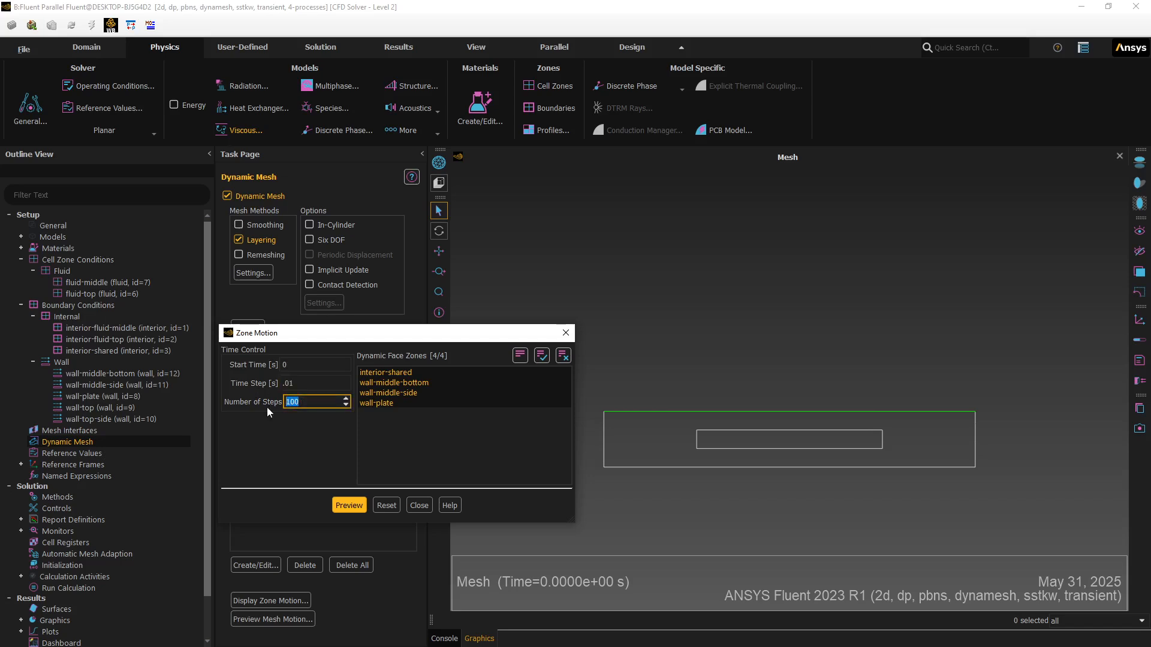
click(347, 505)
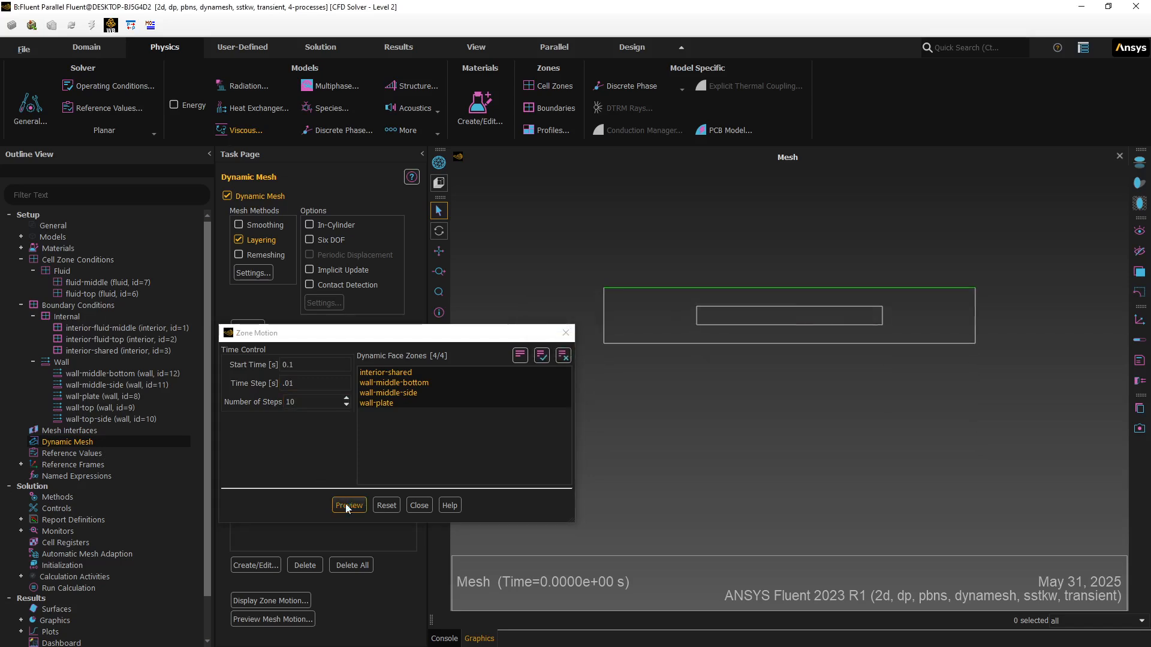
click(419, 505)
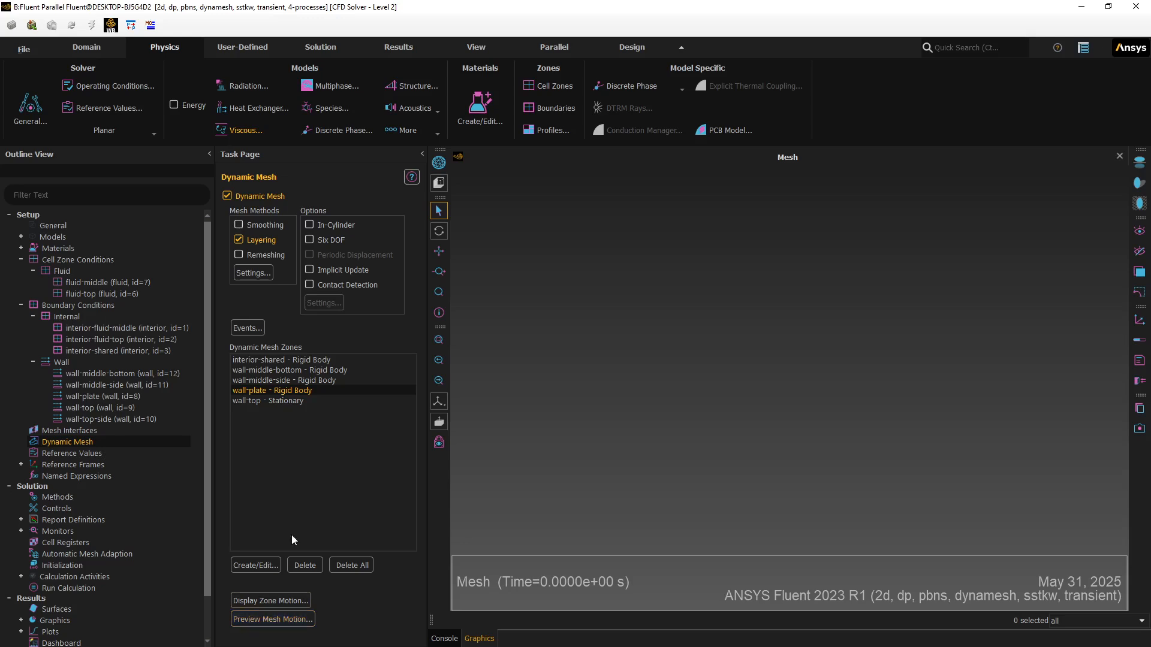
- Display the mesh with edges turned on in the graphics window
click(438, 163)
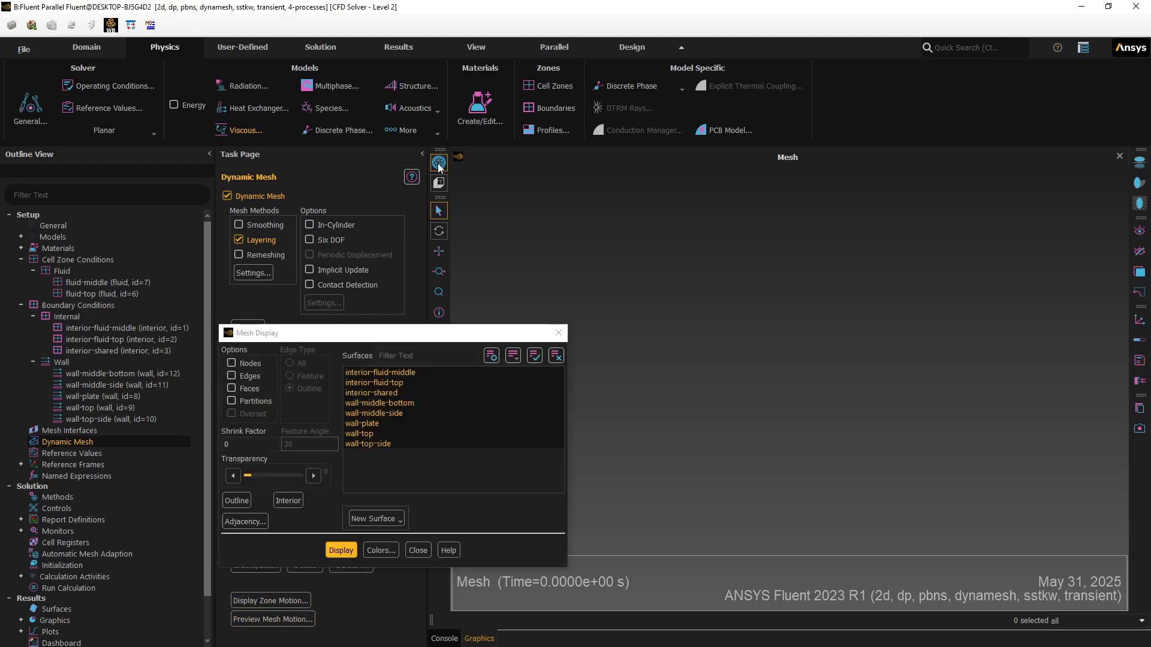
click(231, 375)
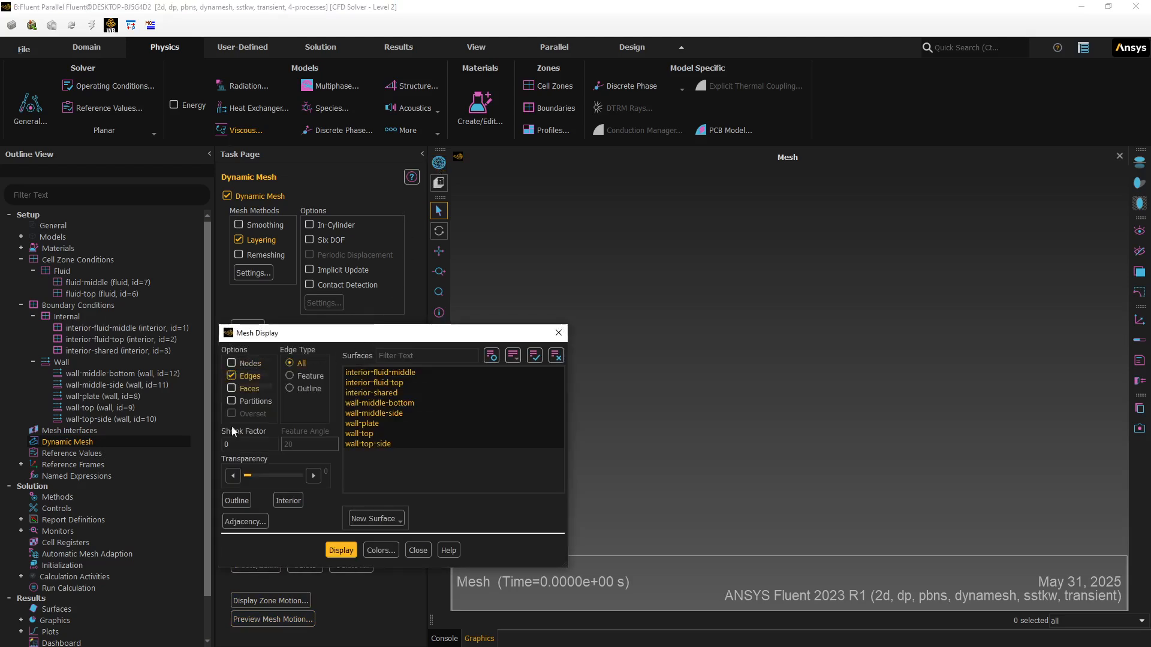
click(346, 551)
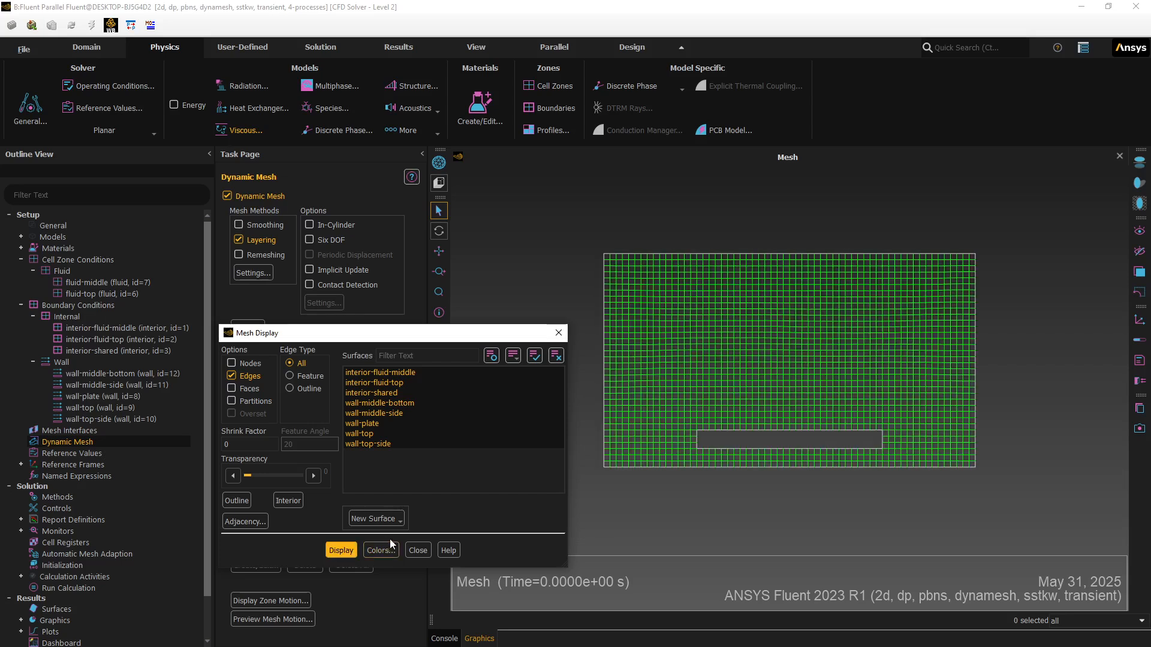
click(418, 551)
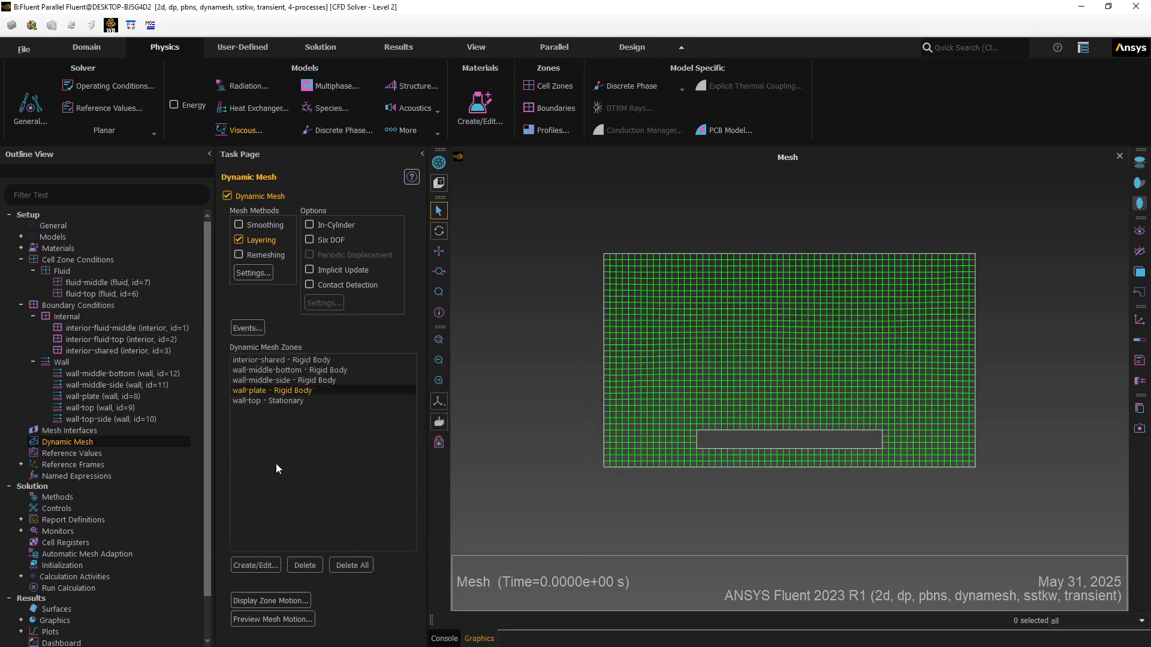
- Run a 10-step, 0.01 s mesh motion preview, which fails with negative cell volumes
click(260, 618)
click(328, 383)
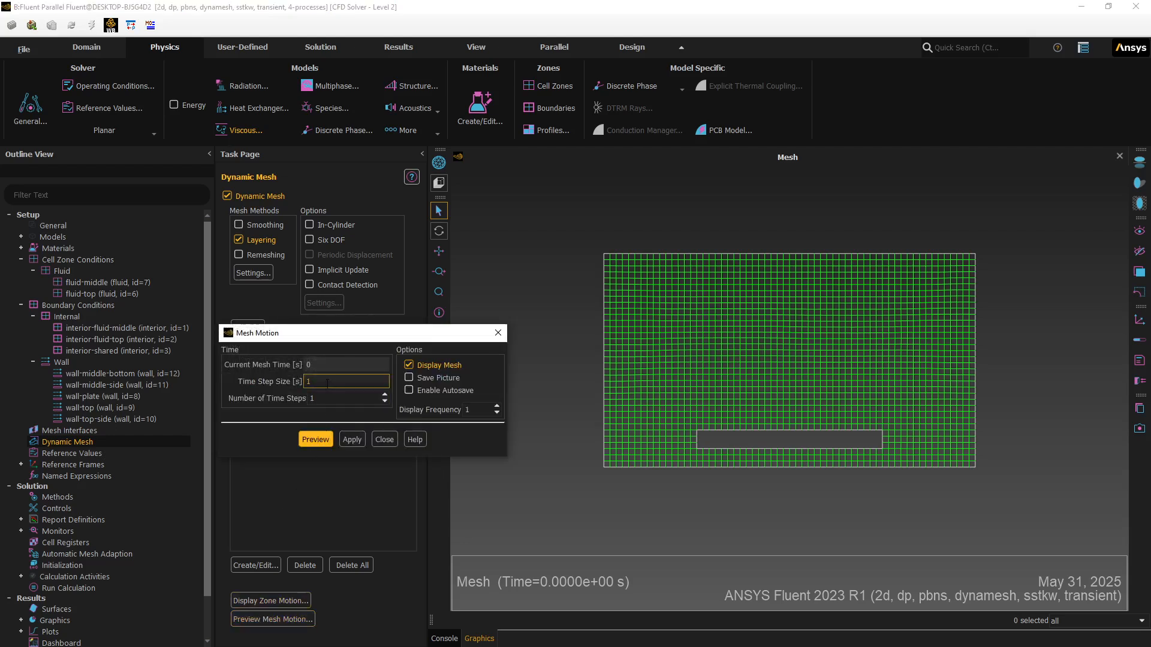
key(BackSpace)
text(.01)
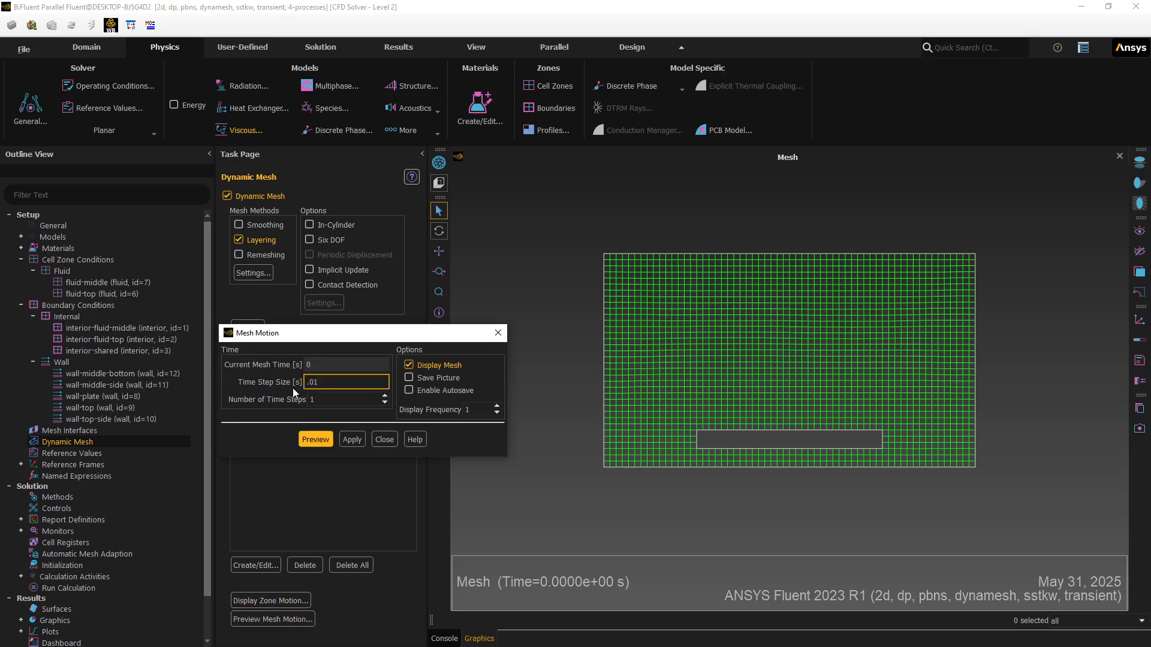
key(Tab)
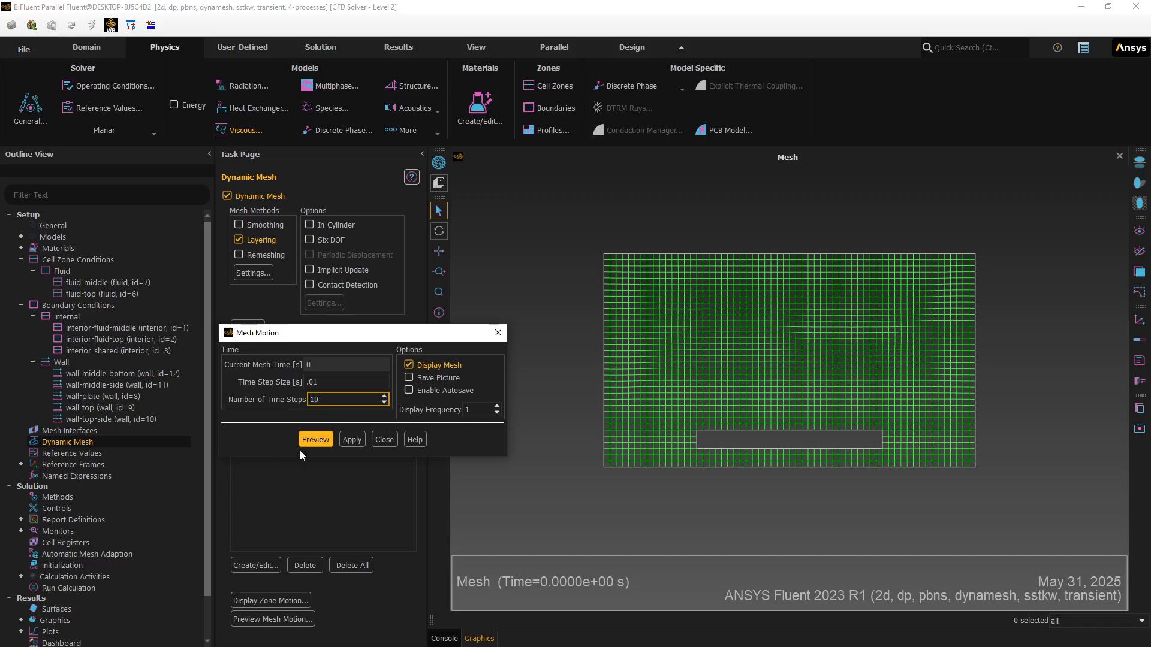
text(10)
click(315, 439)
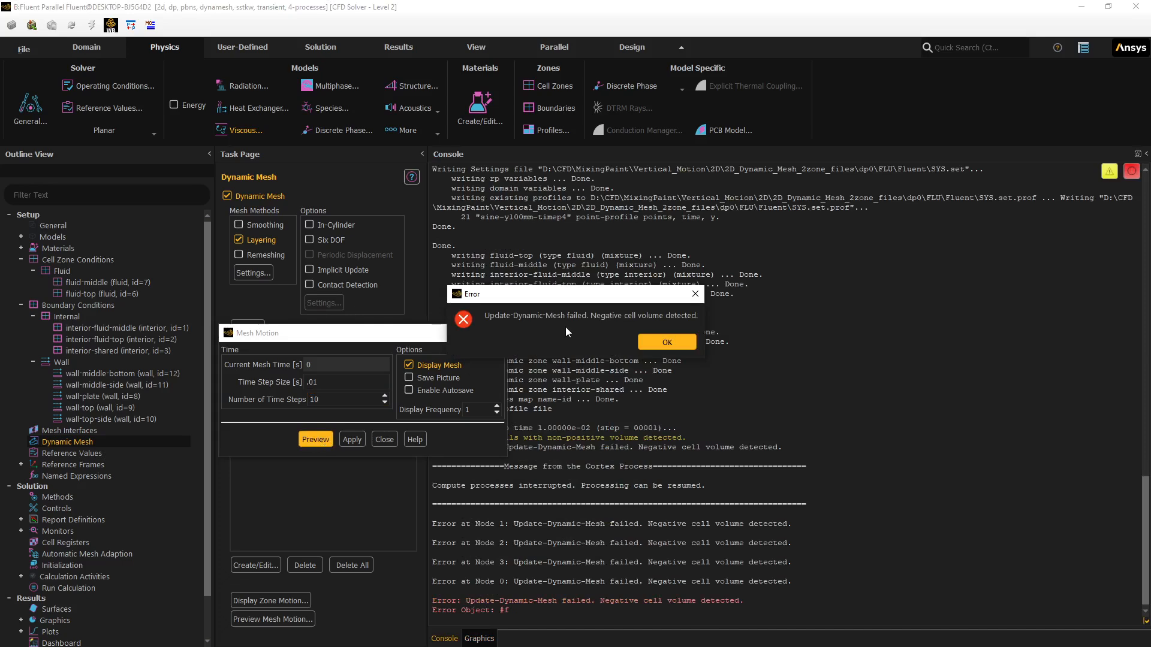
click(663, 342)
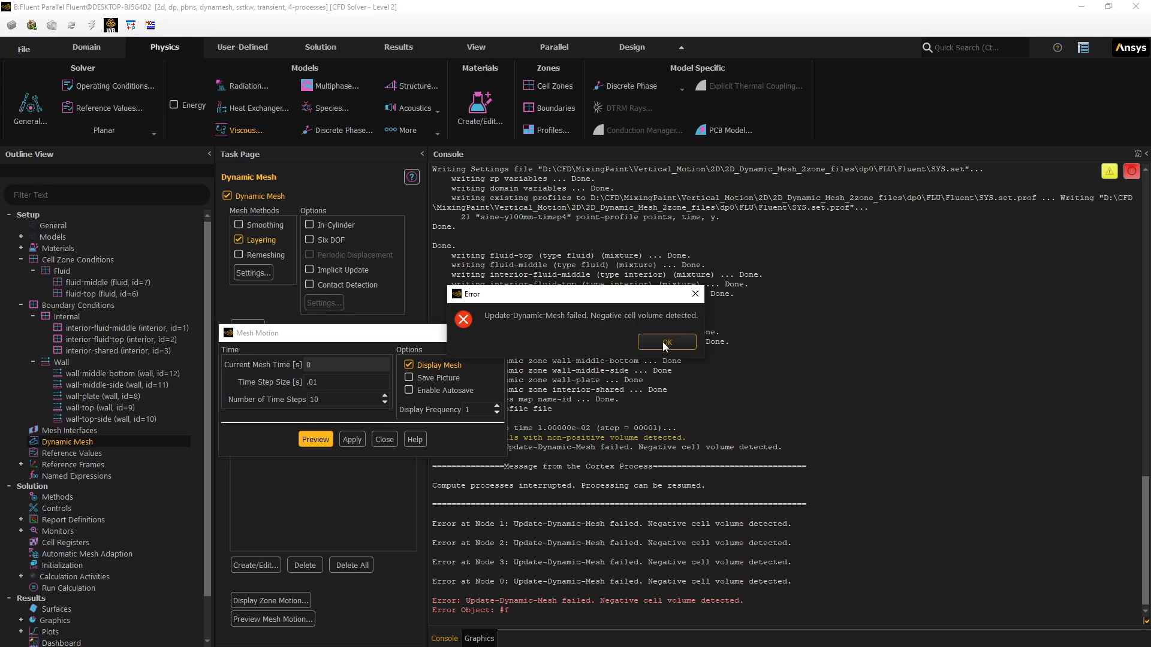
click(663, 344)
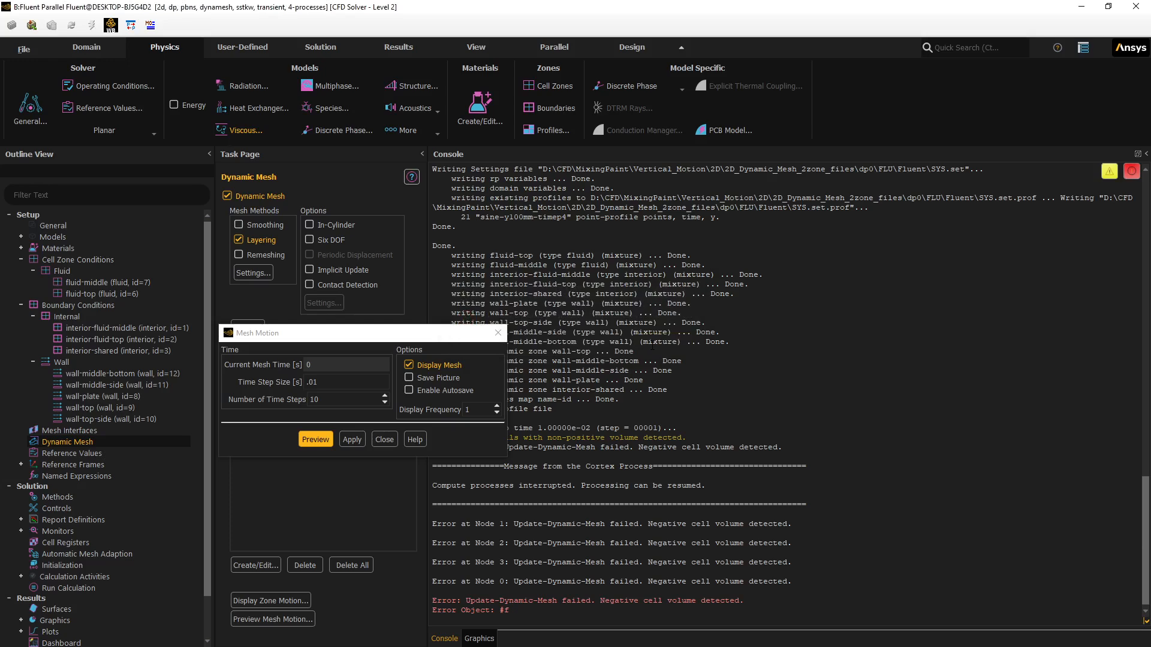
click(383, 440)
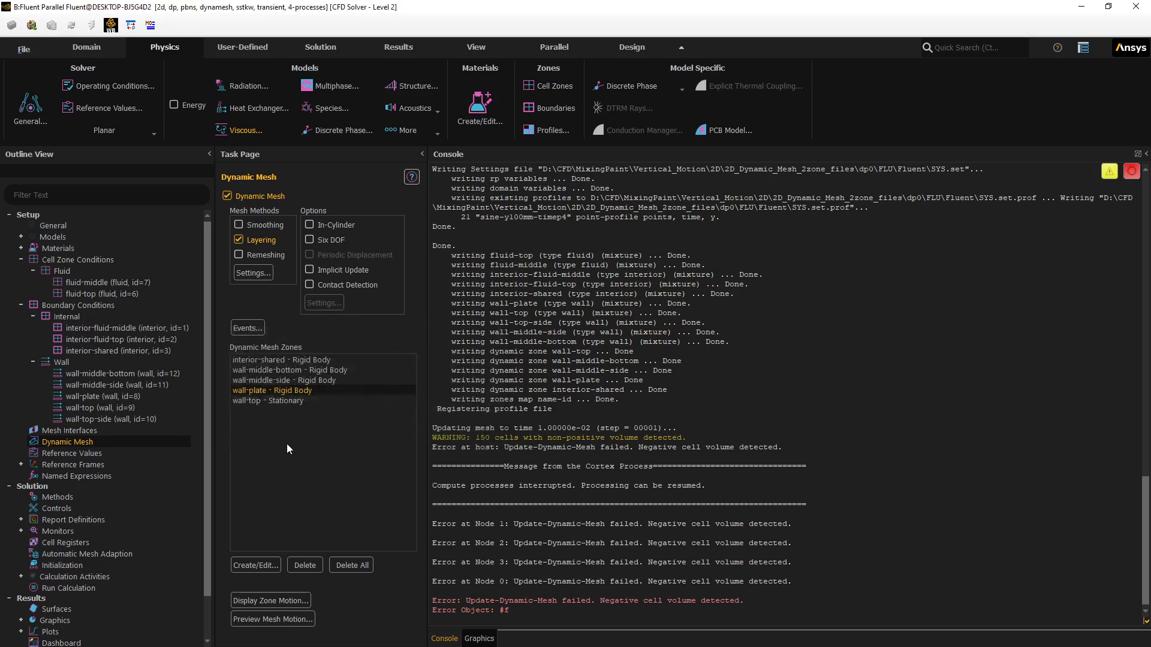
click(251, 416)
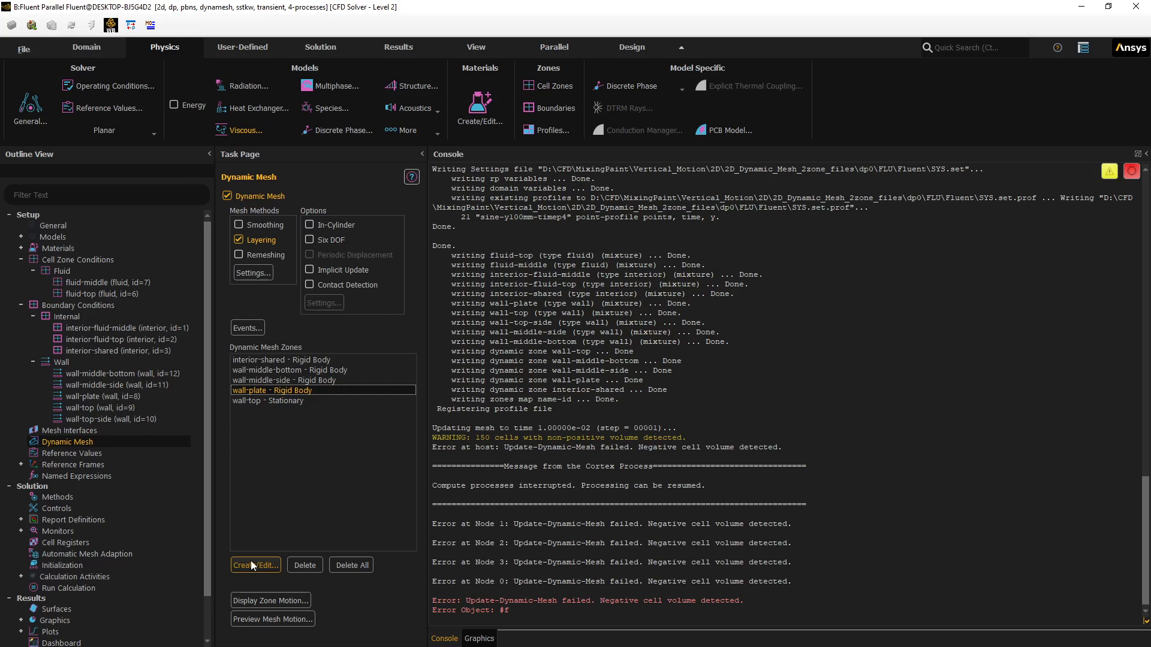
click(480, 639)
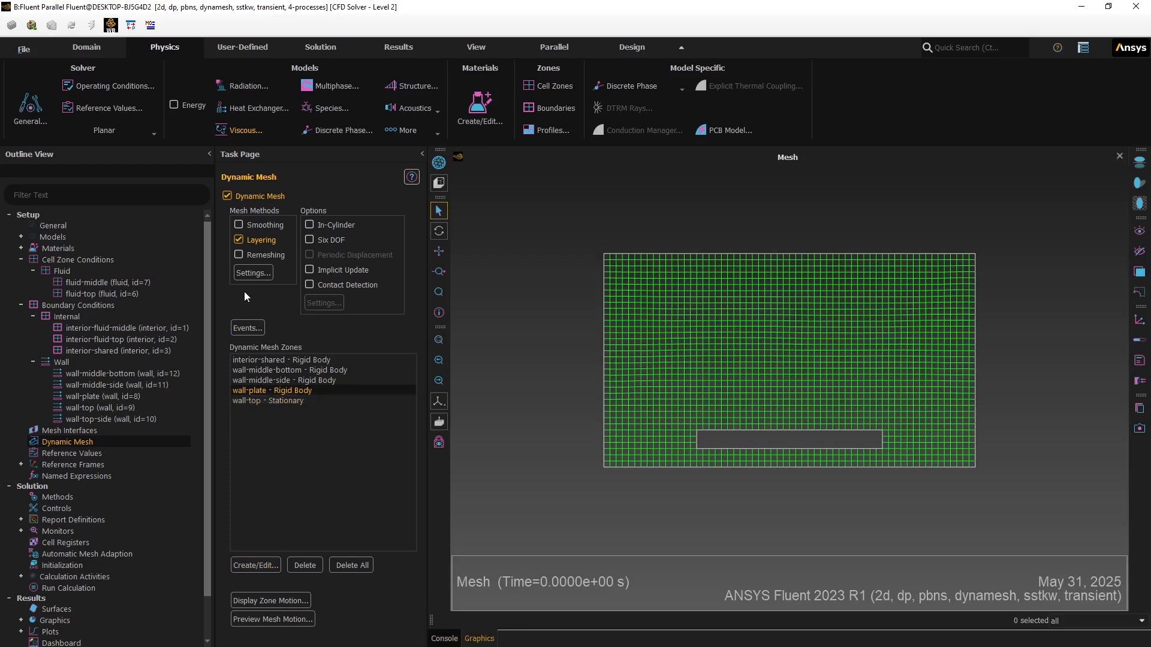
- Create fluid-top as a Deforming zone with Remeshing and Smoothing unchecked, then close the editor
click(253, 565)
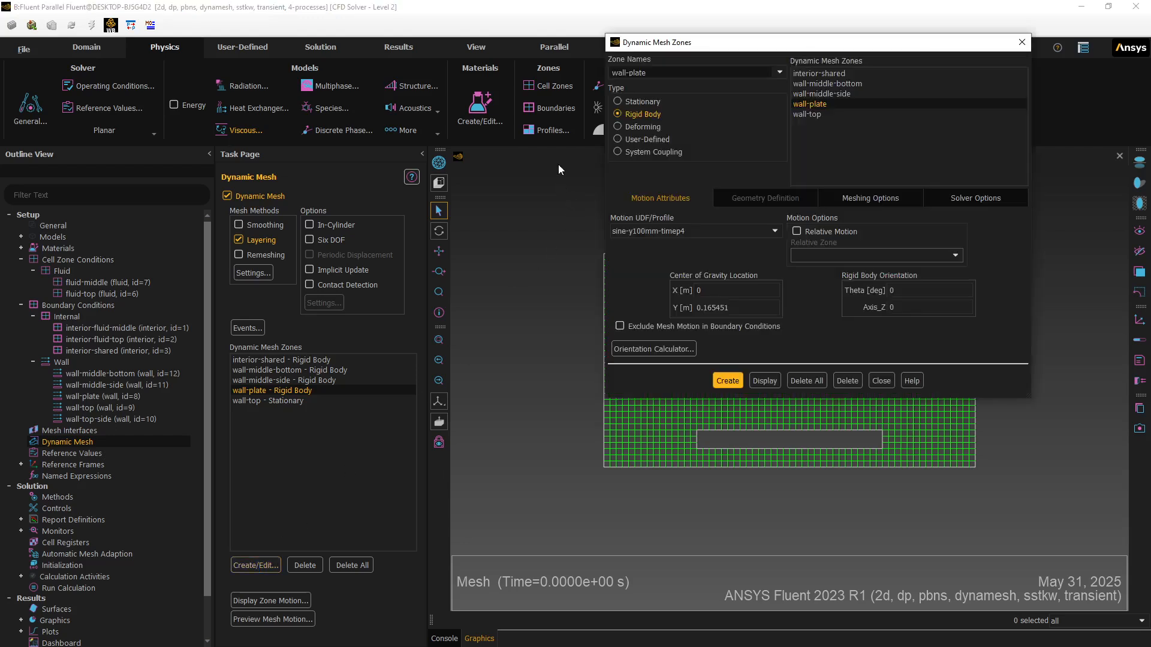
click(619, 127)
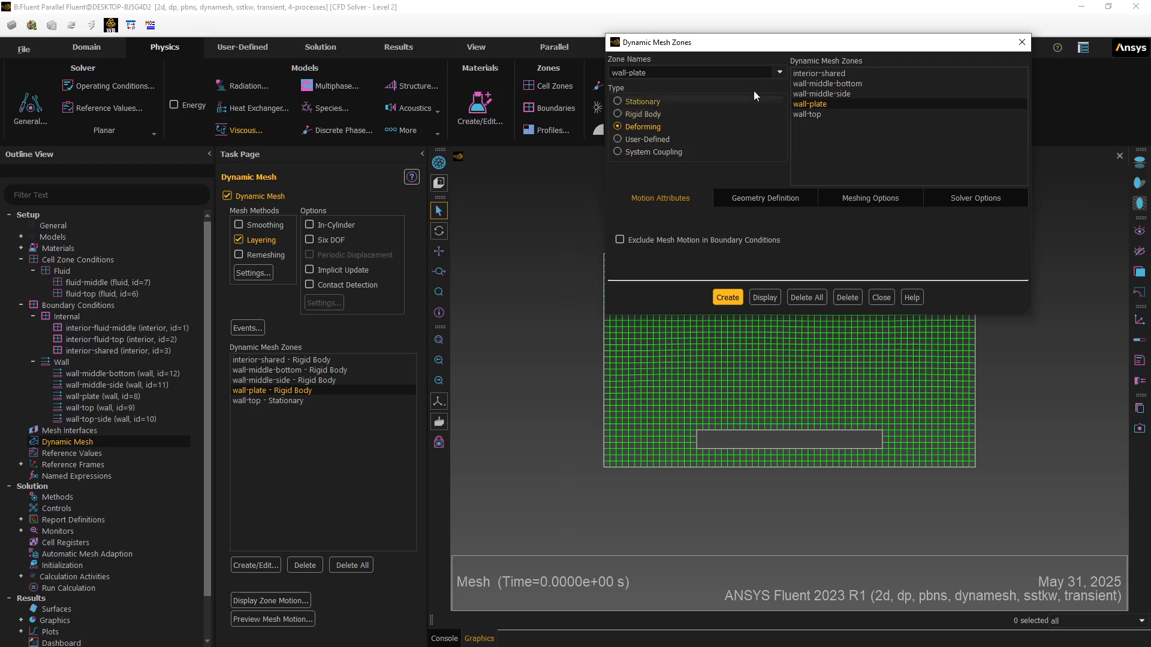
click(780, 73)
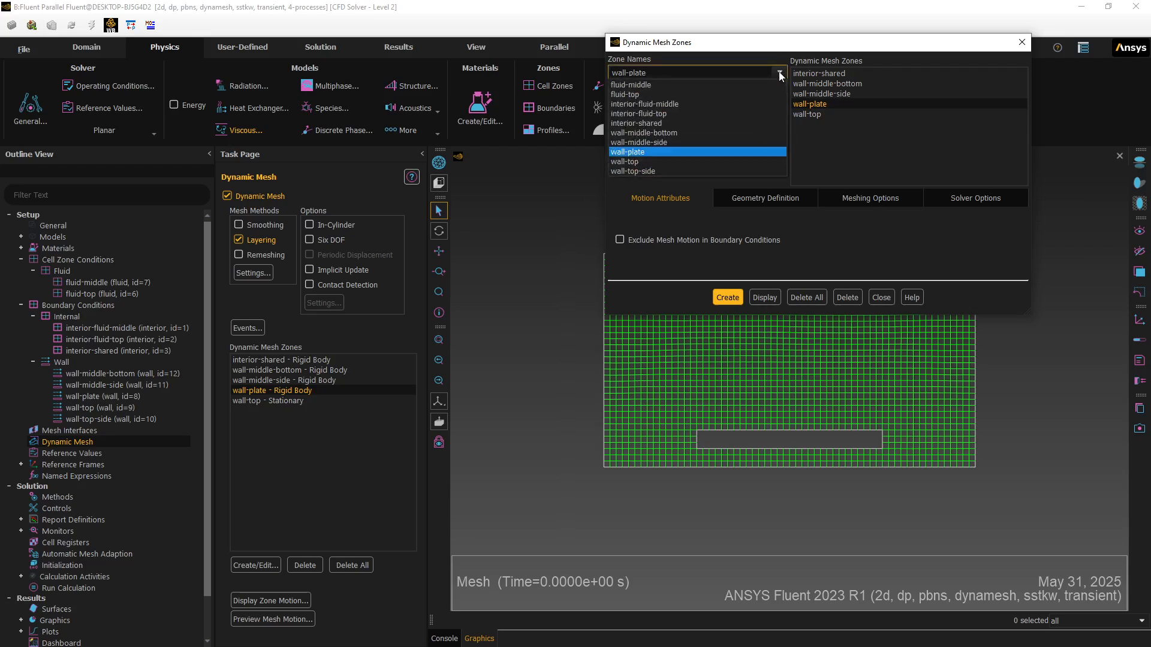
click(715, 94)
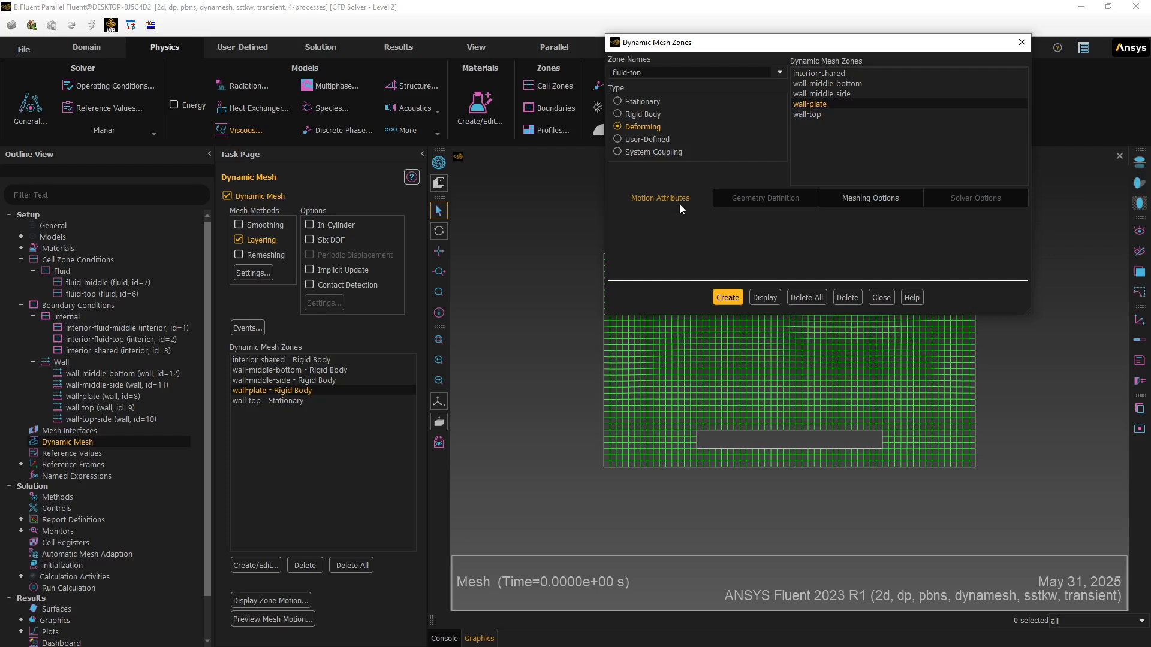
click(861, 197)
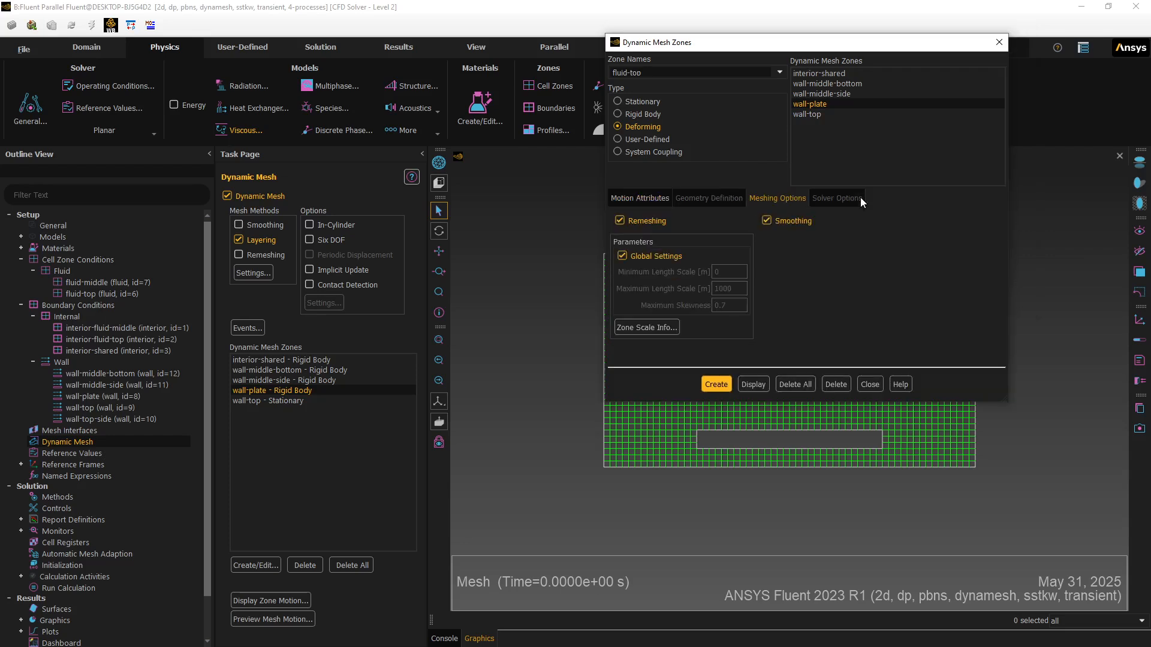
click(621, 221)
click(768, 219)
click(639, 199)
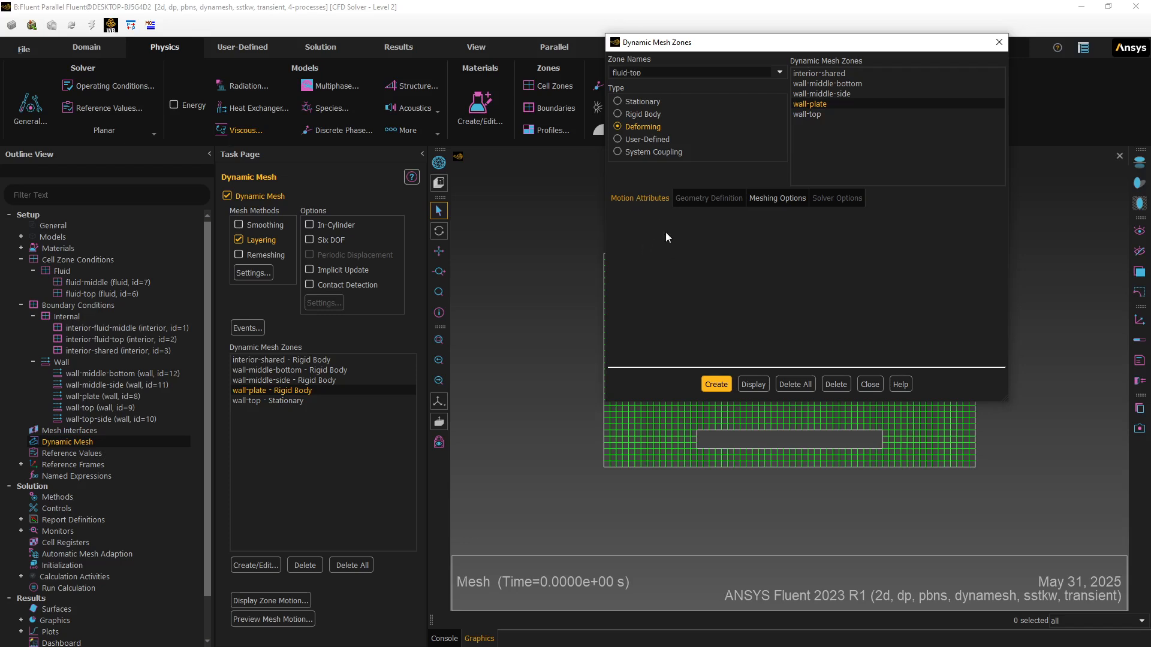
click(717, 385)
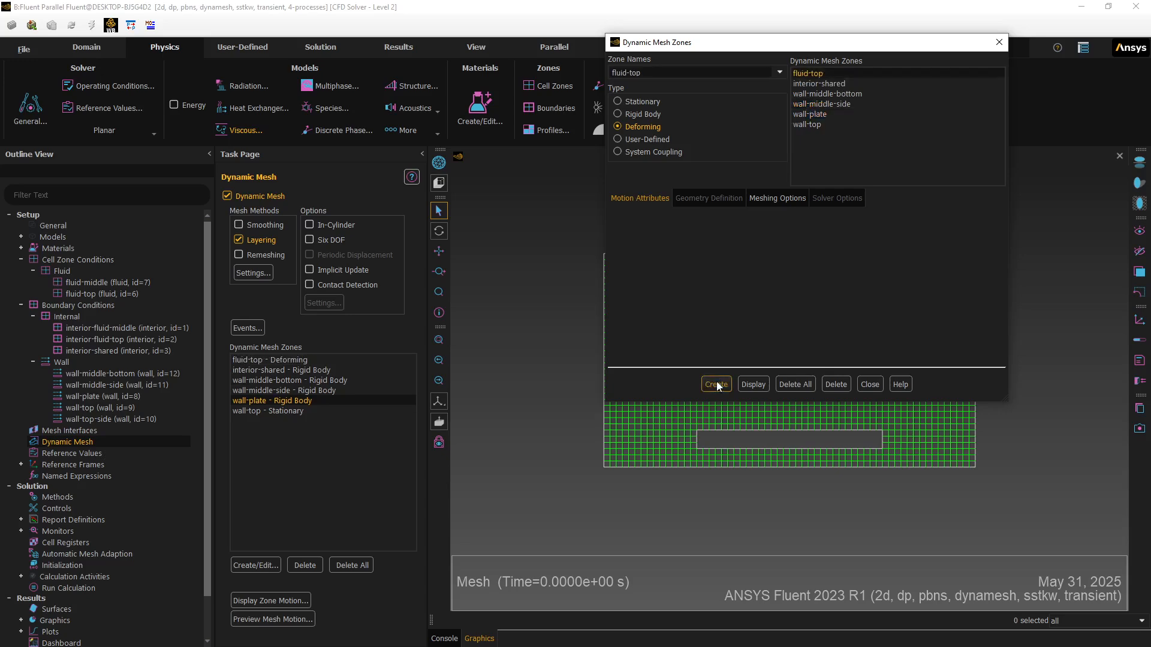
click(784, 198)
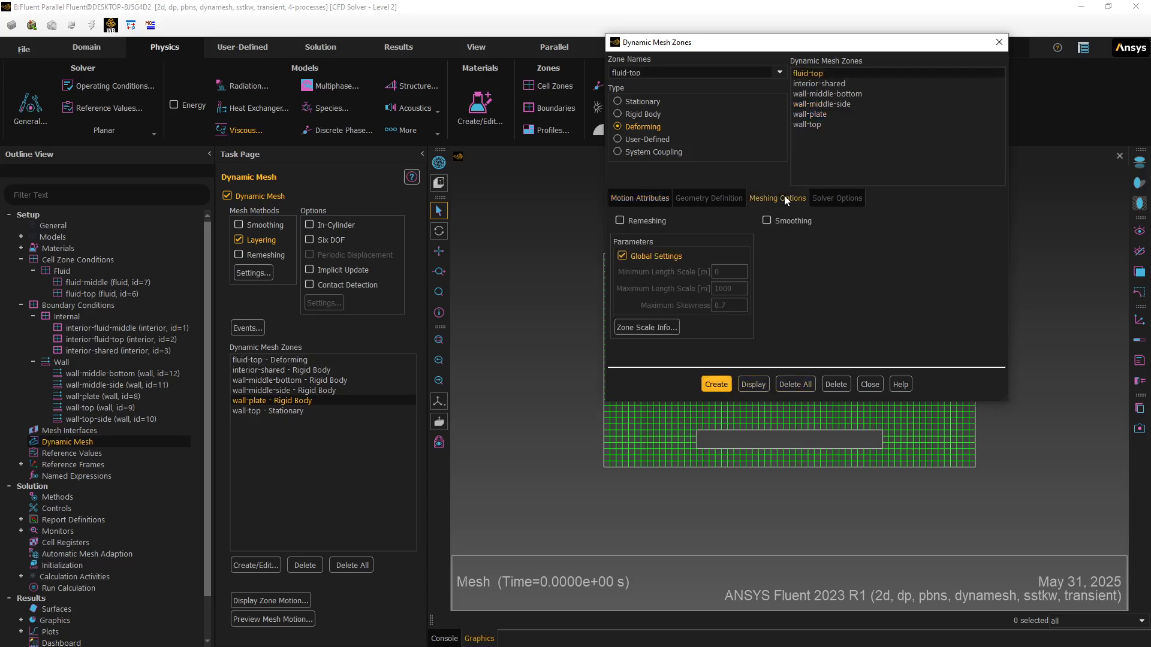
click(640, 201)
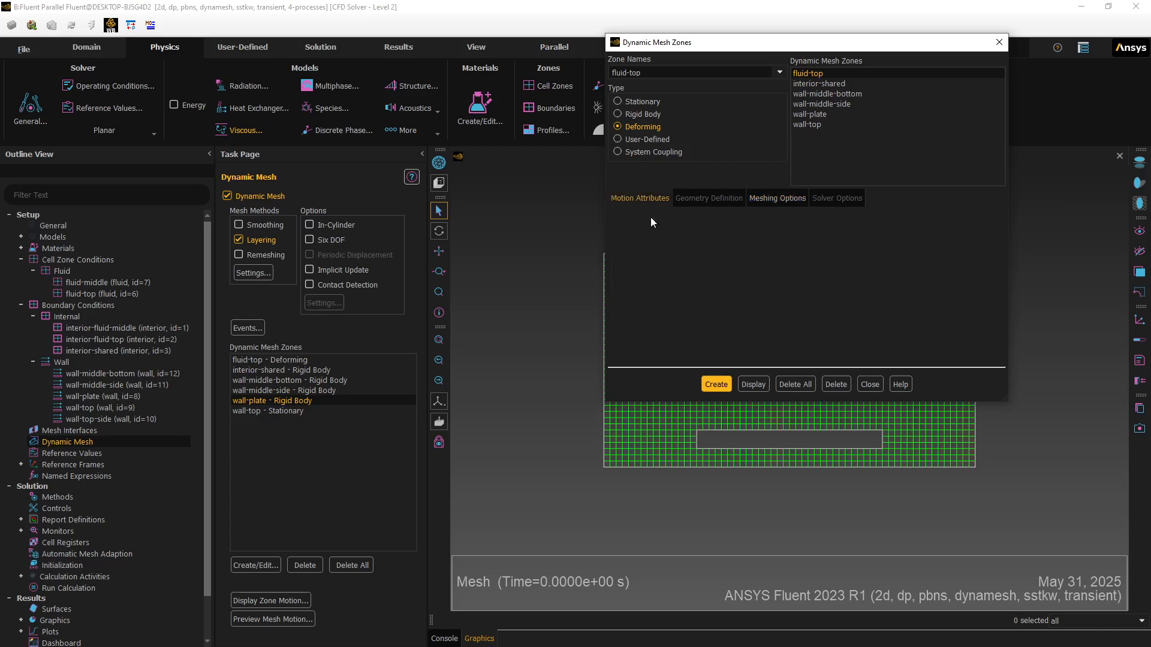
click(865, 384)
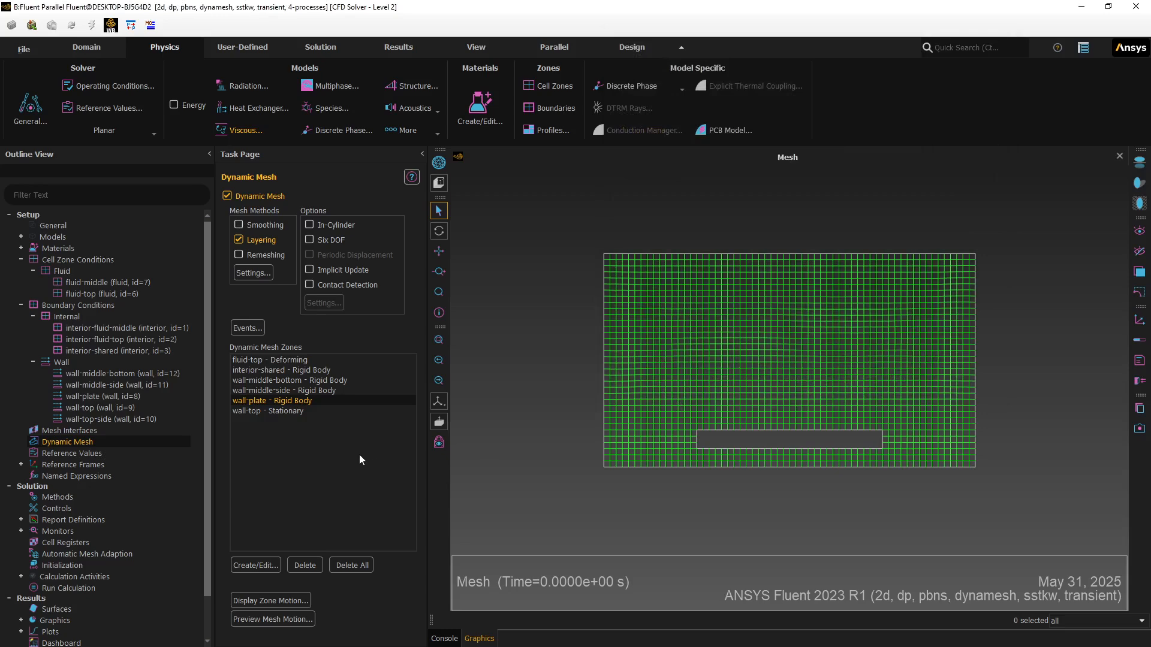
- Rerun the 0.01 s mesh motion preview, dismiss the negative-volume error, and close the dialog
click(266, 619)
click(339, 379)
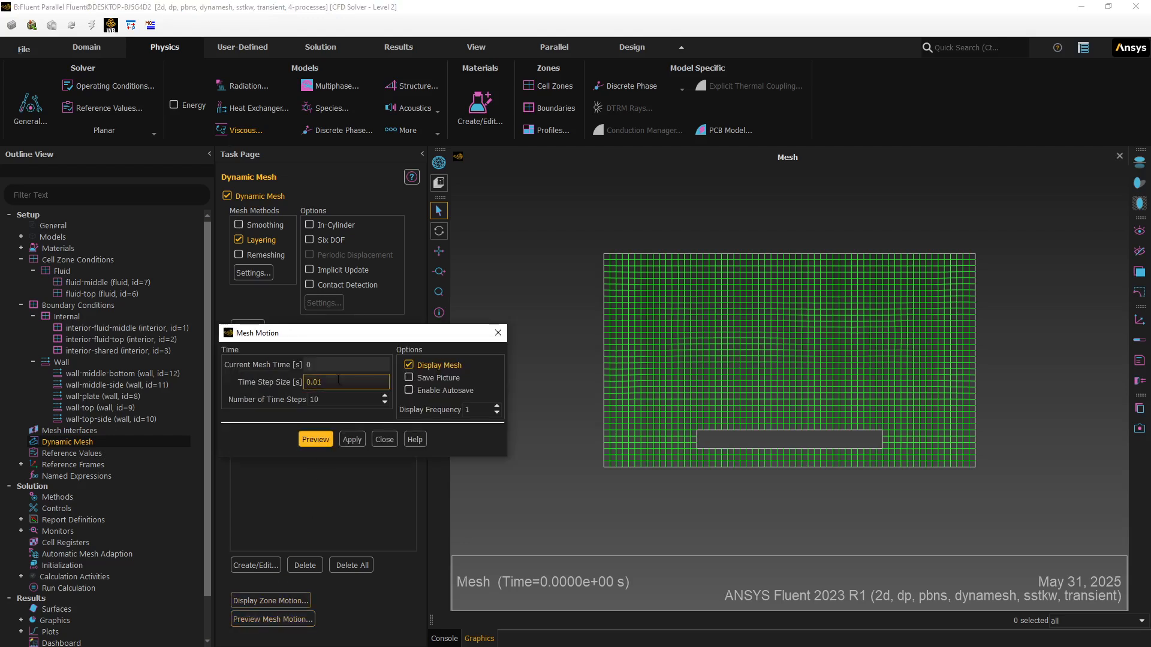
click(311, 440)
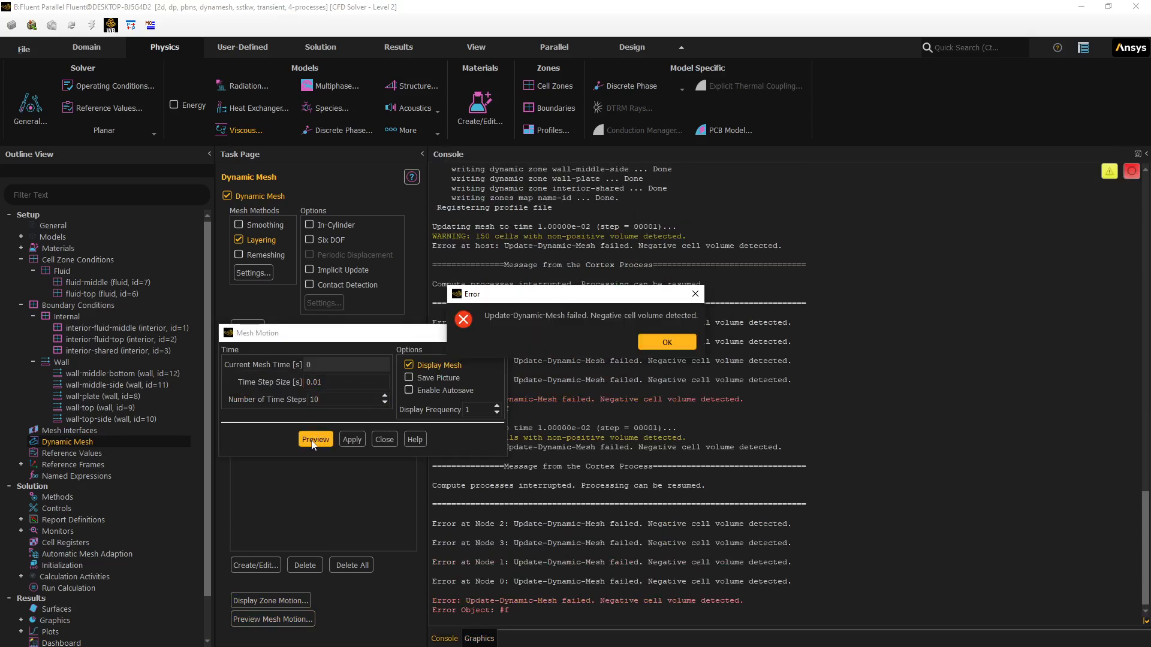
click(654, 341)
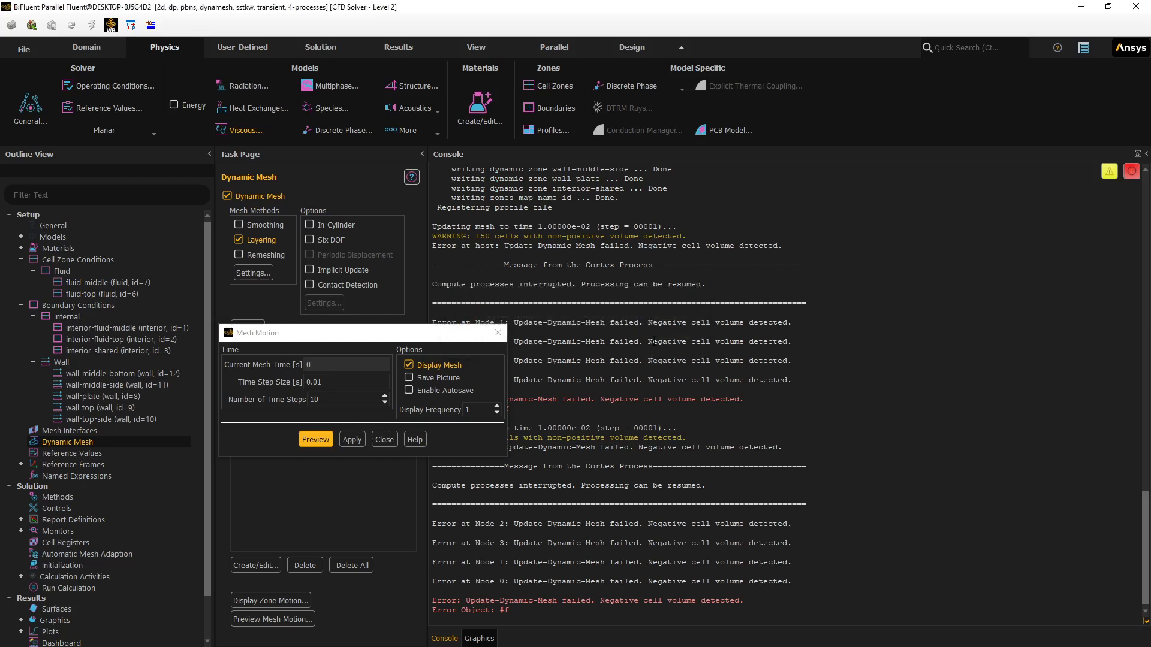
click(383, 440)
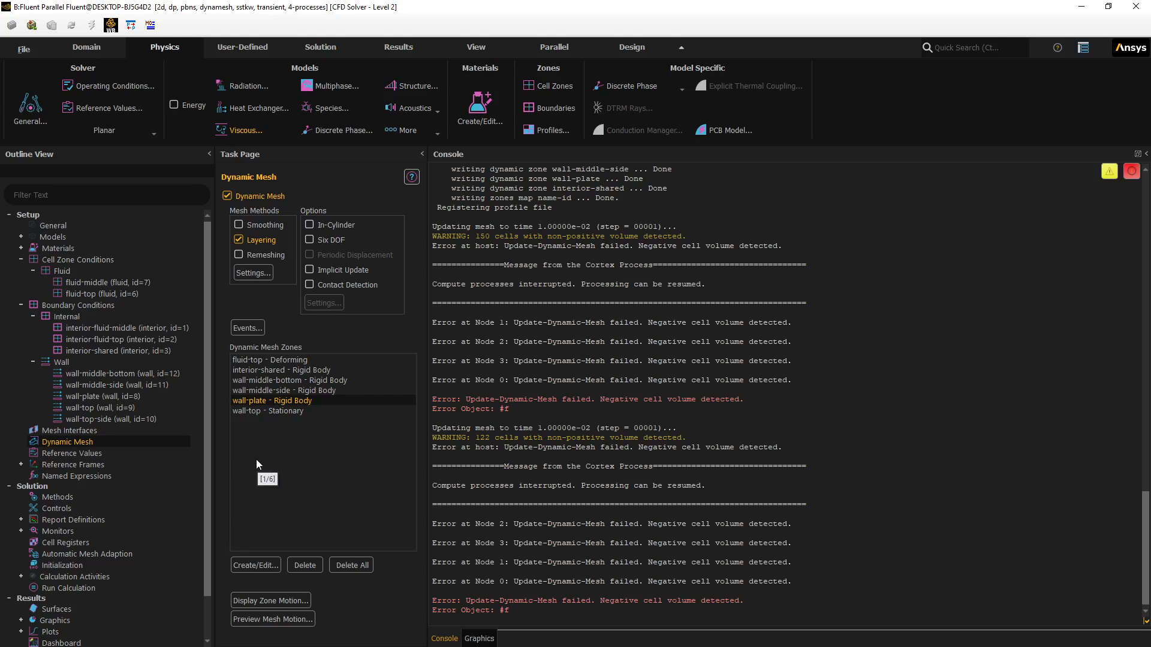
- Set wall-top-side to Deforming with Exclude Mesh Motion, Remeshing and Smoothing unchecked
click(258, 564)
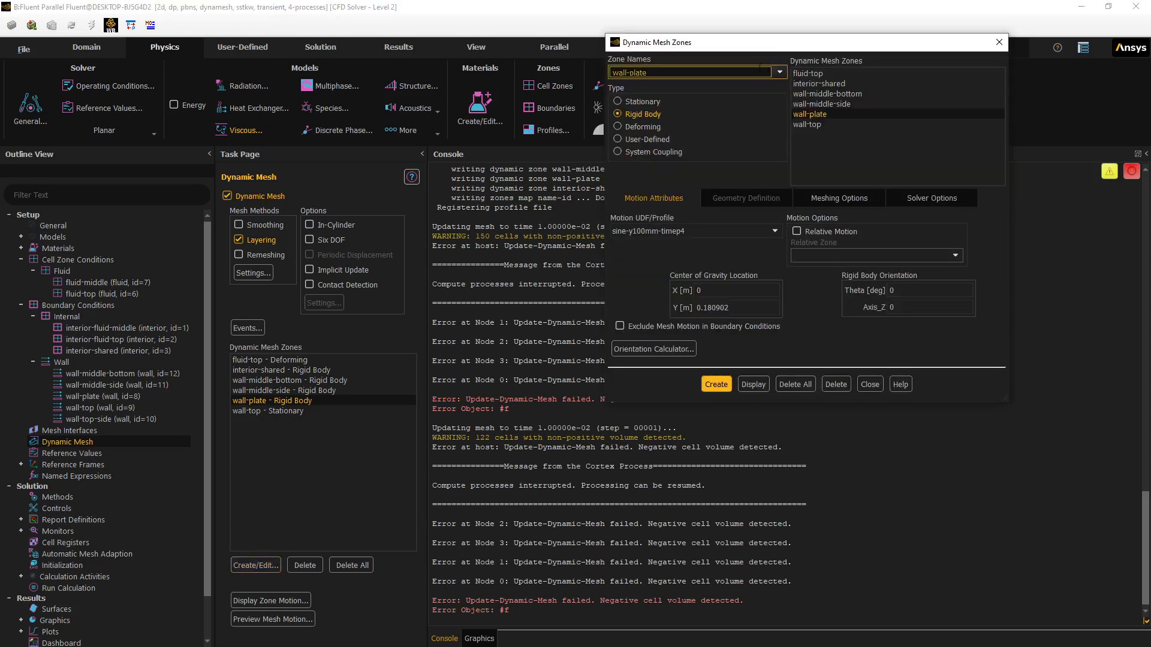
click(780, 72)
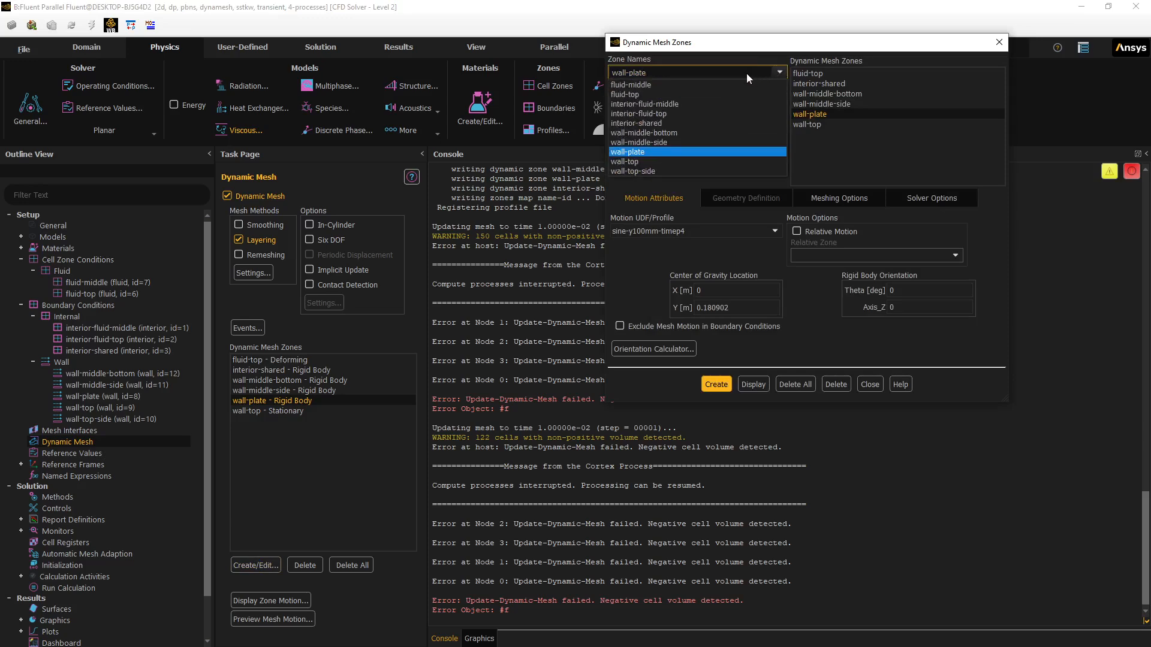
click(643, 172)
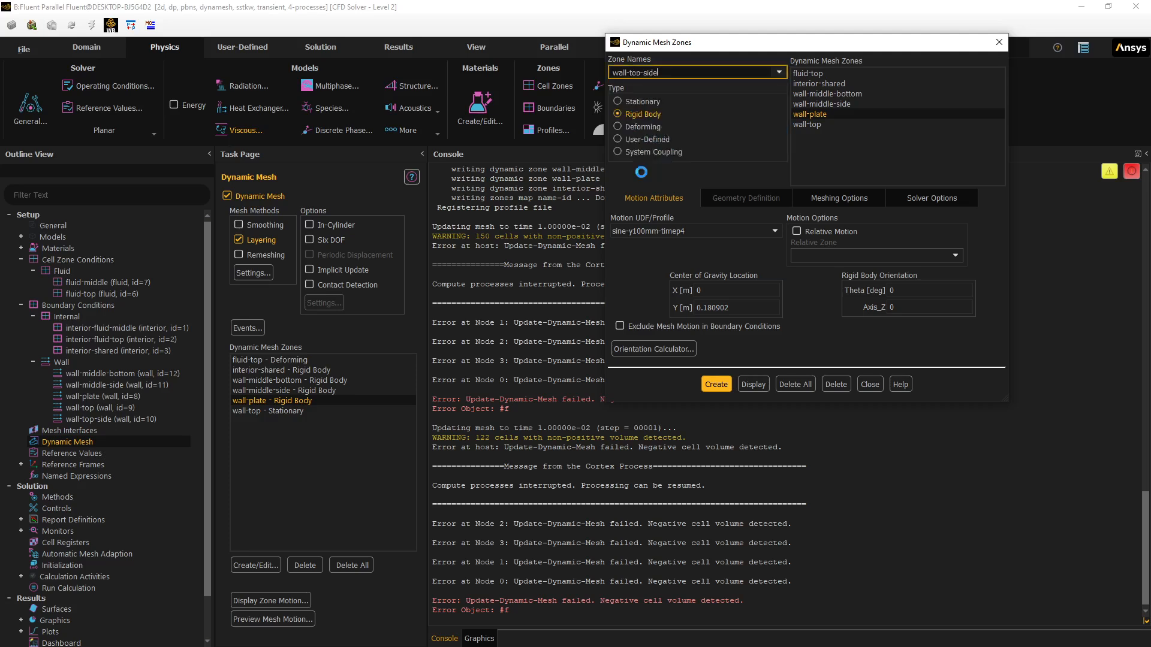
click(626, 126)
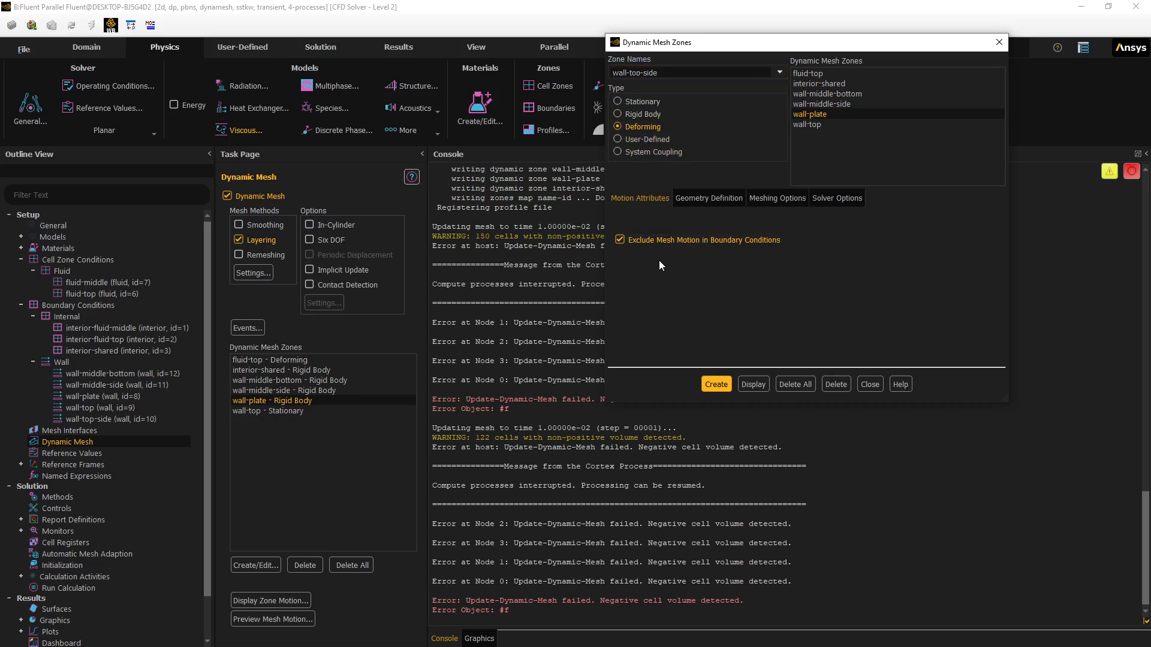
click(620, 240)
click(767, 199)
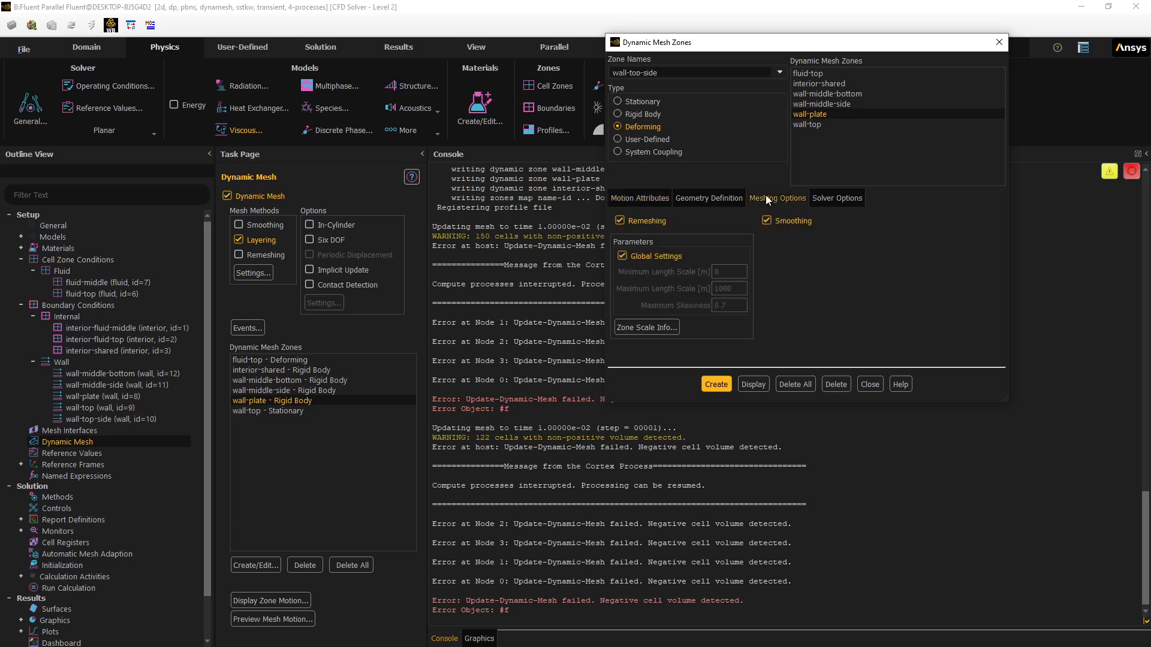
click(621, 222)
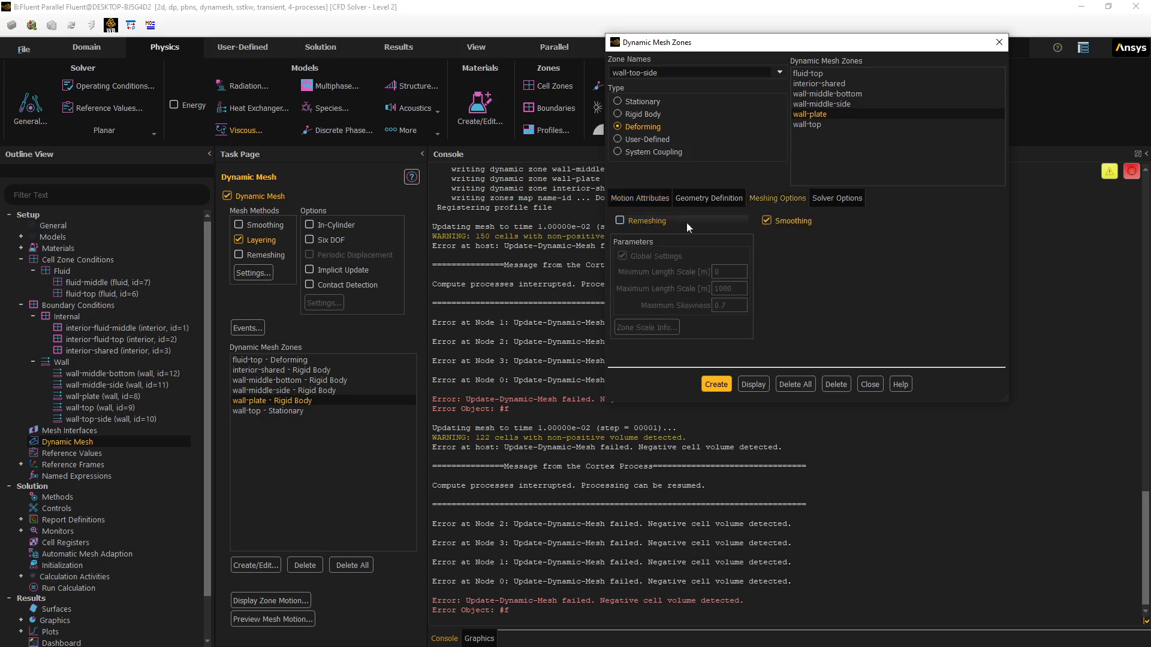
click(766, 221)
click(634, 198)
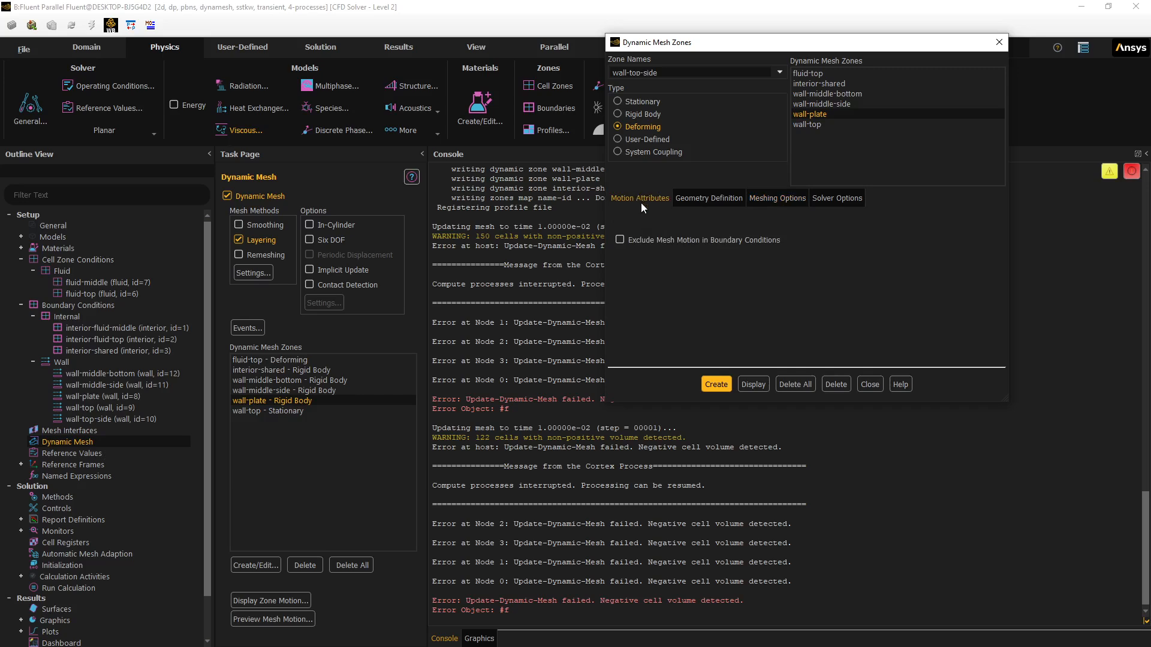
- Keep the faceted geometry definition, create the wall-top-side zone, and close the editor
click(701, 198)
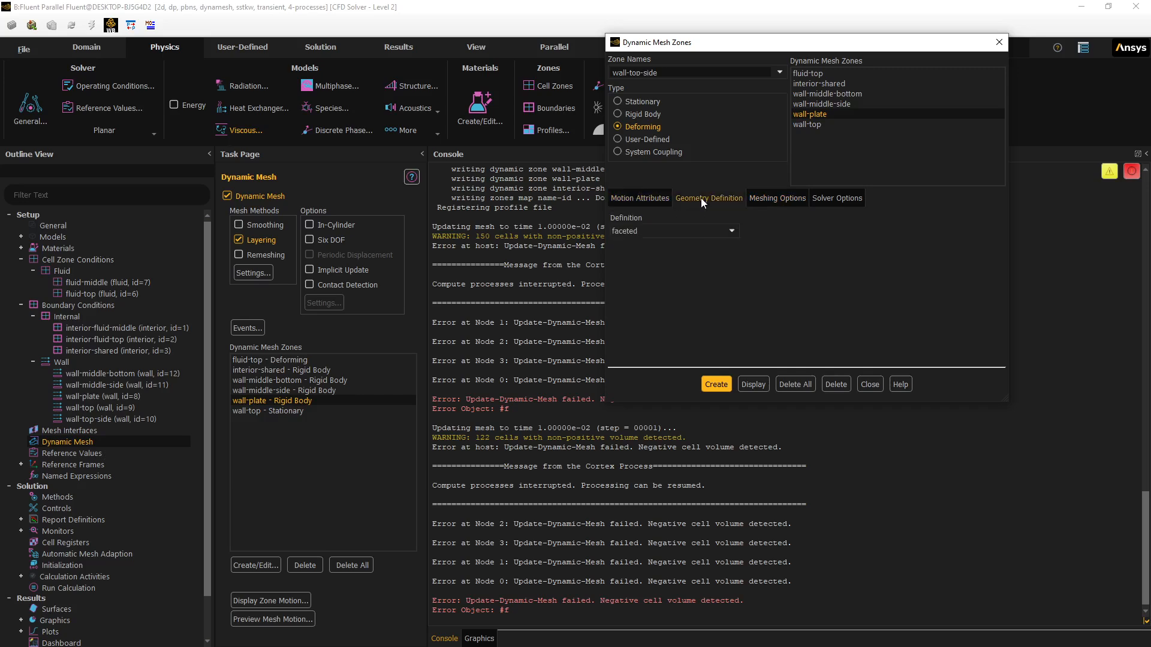
click(732, 232)
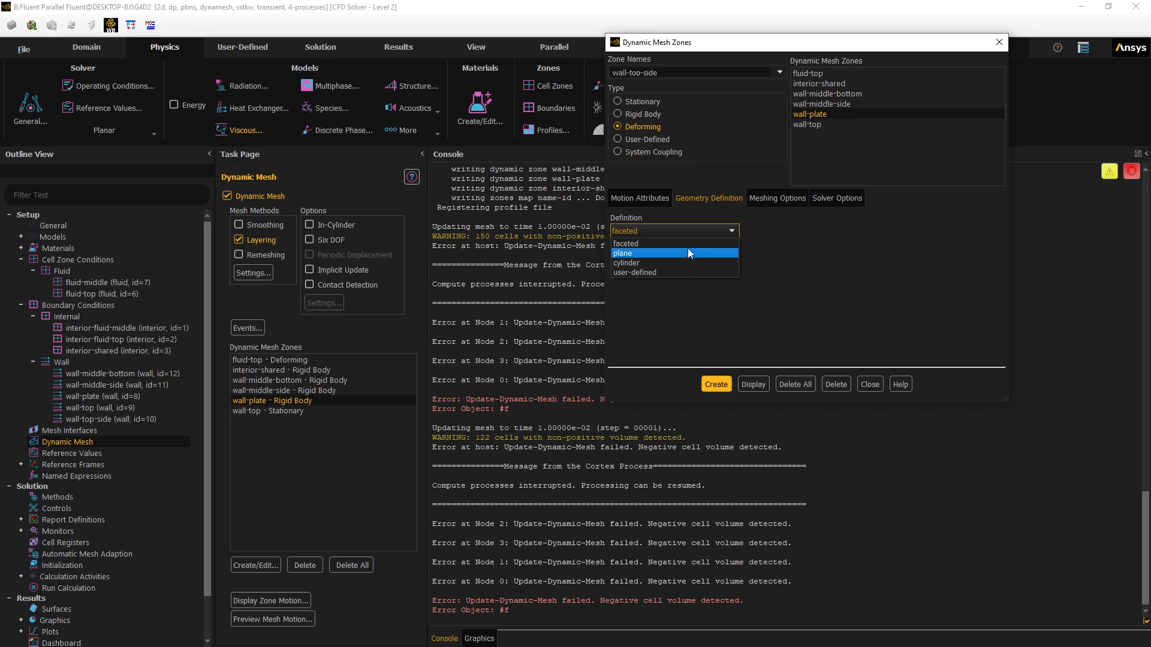
click(699, 304)
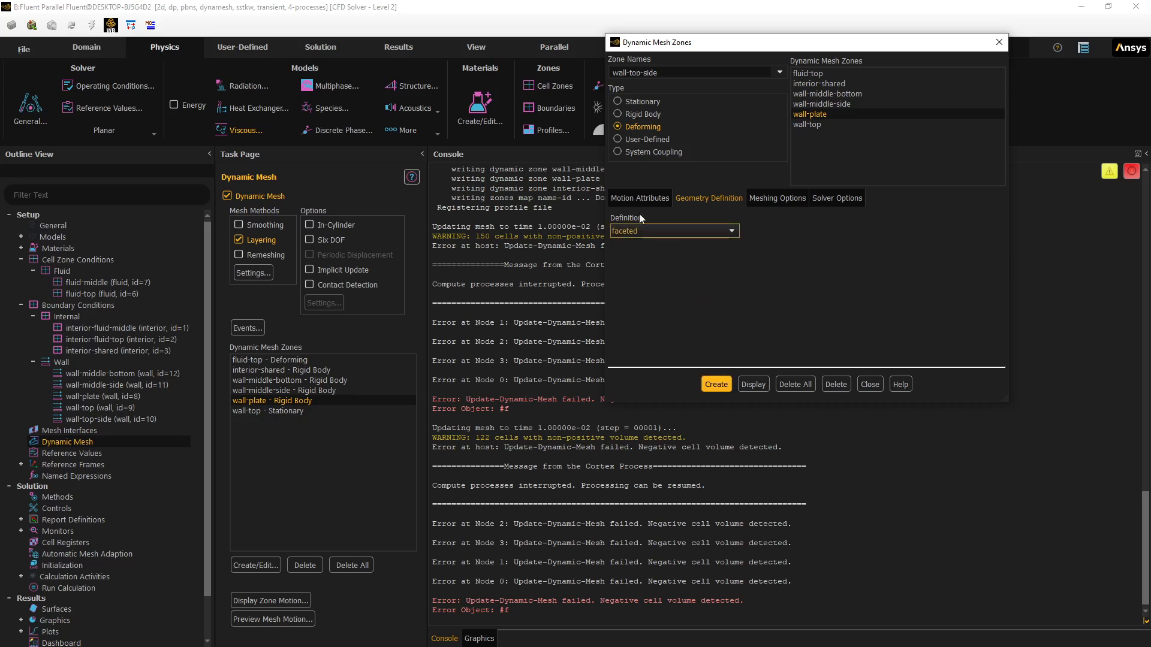
click(635, 196)
click(699, 201)
click(772, 199)
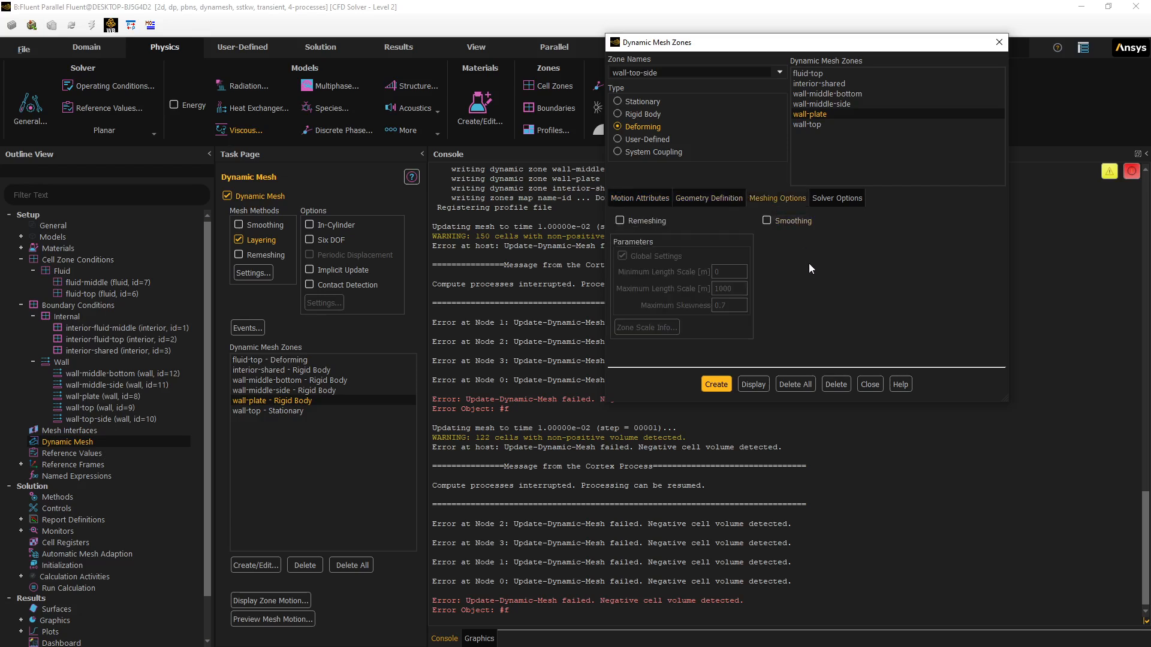
click(717, 385)
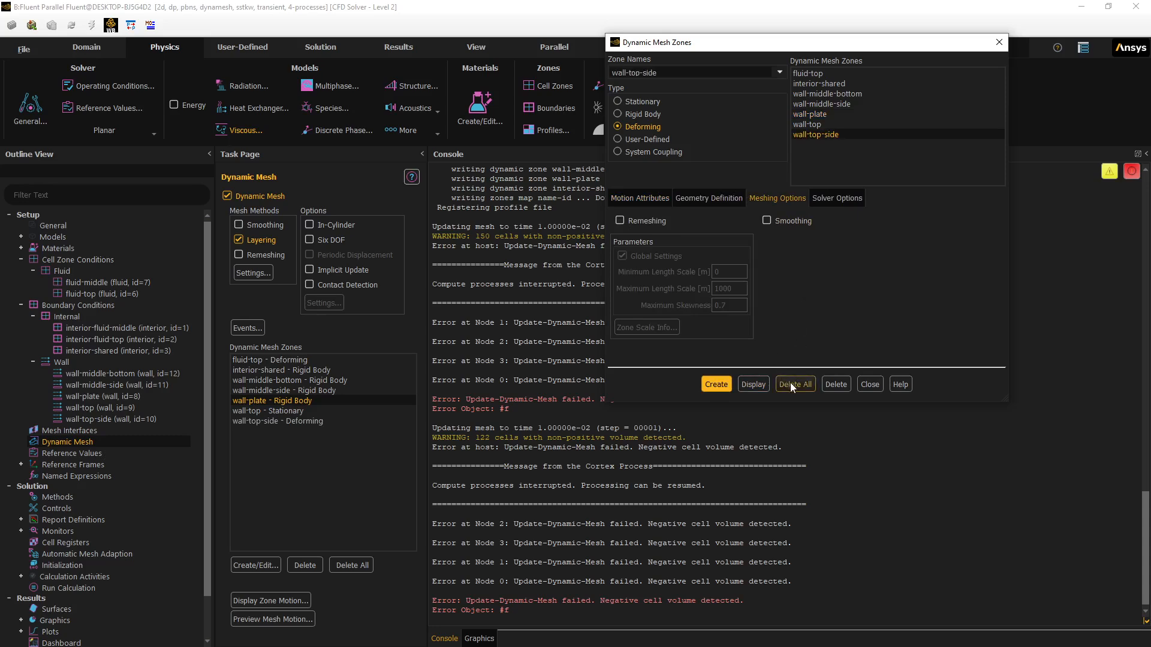
click(869, 384)
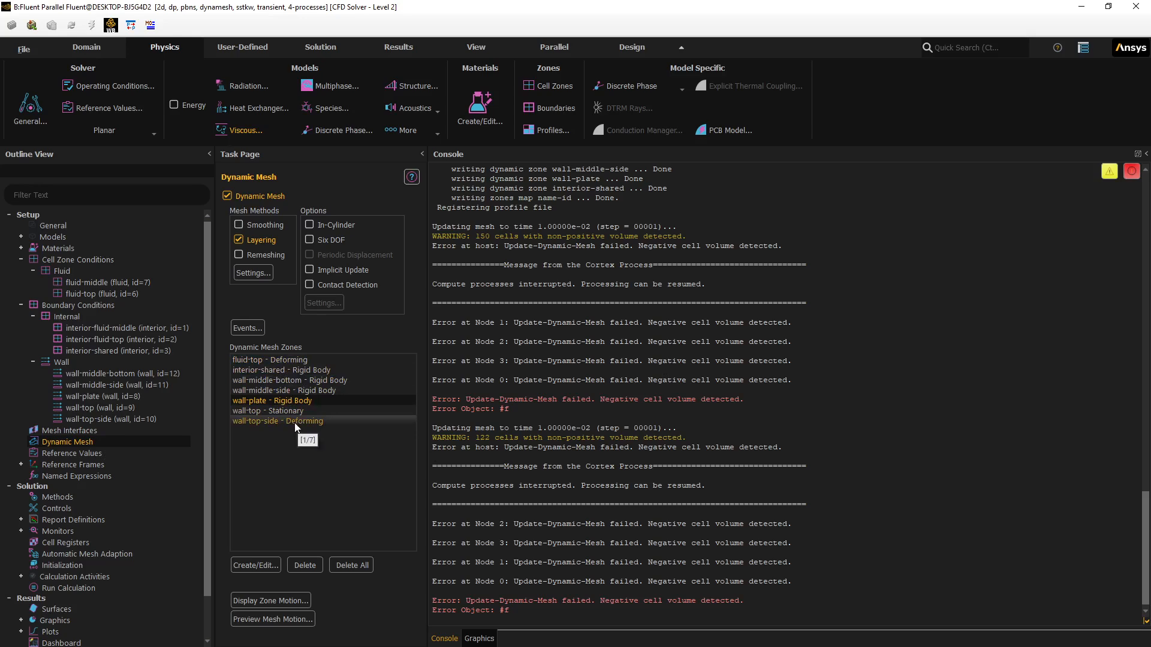
- Run the mesh motion preview again; it still fails with negative cell volumes
click(279, 360)
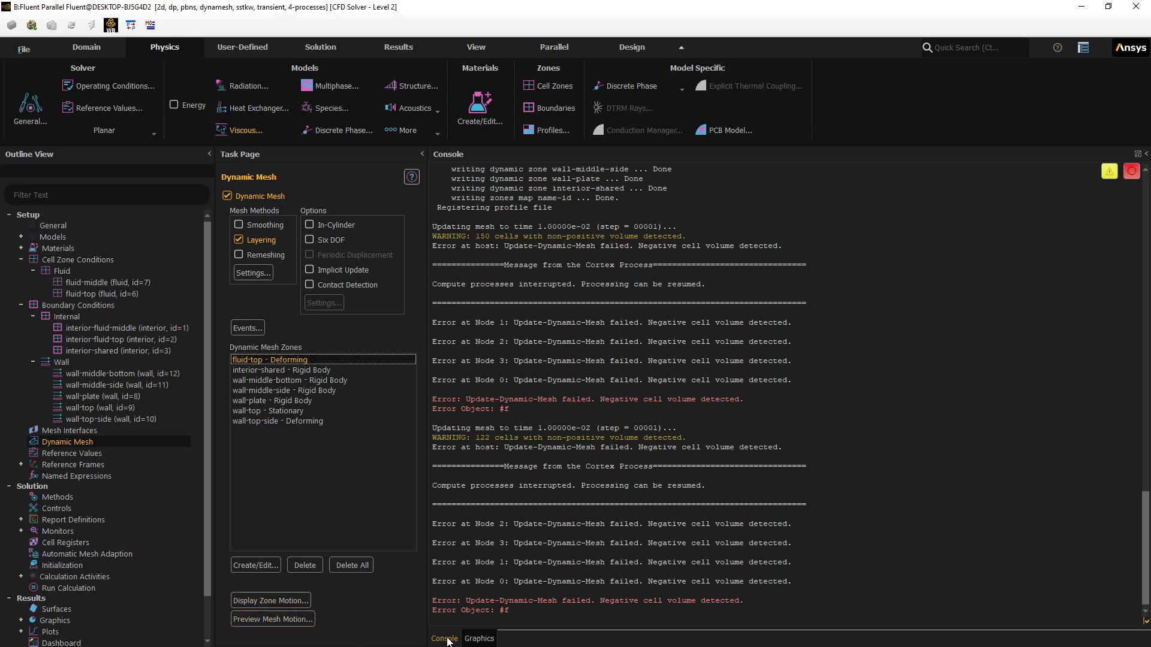
click(486, 640)
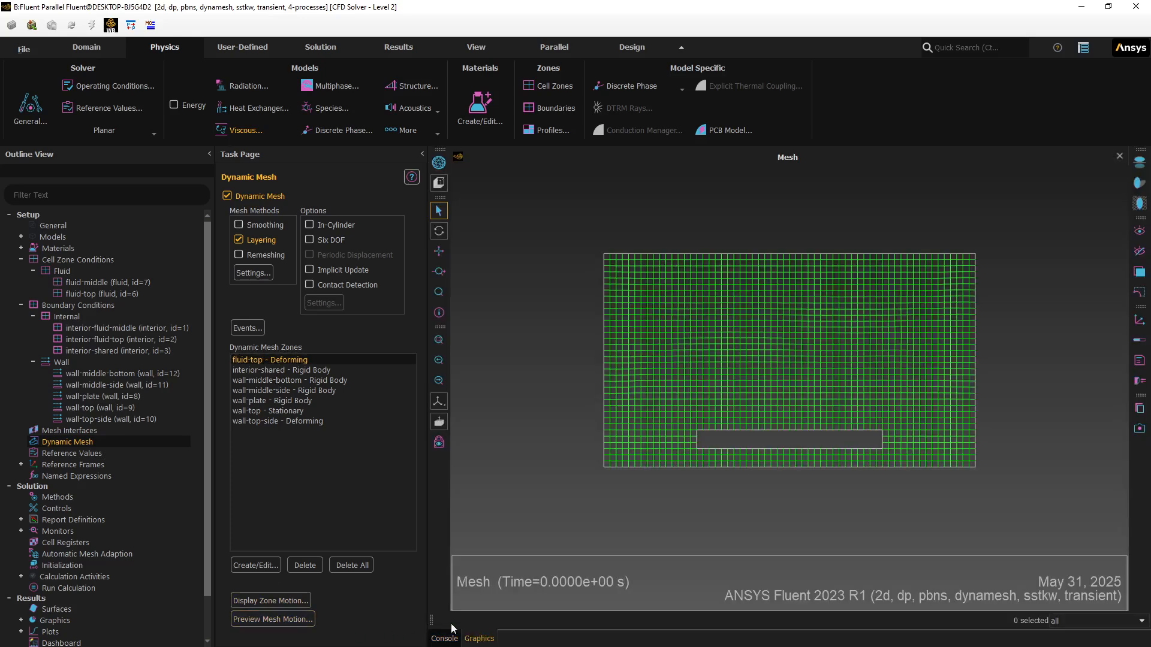
click(271, 620)
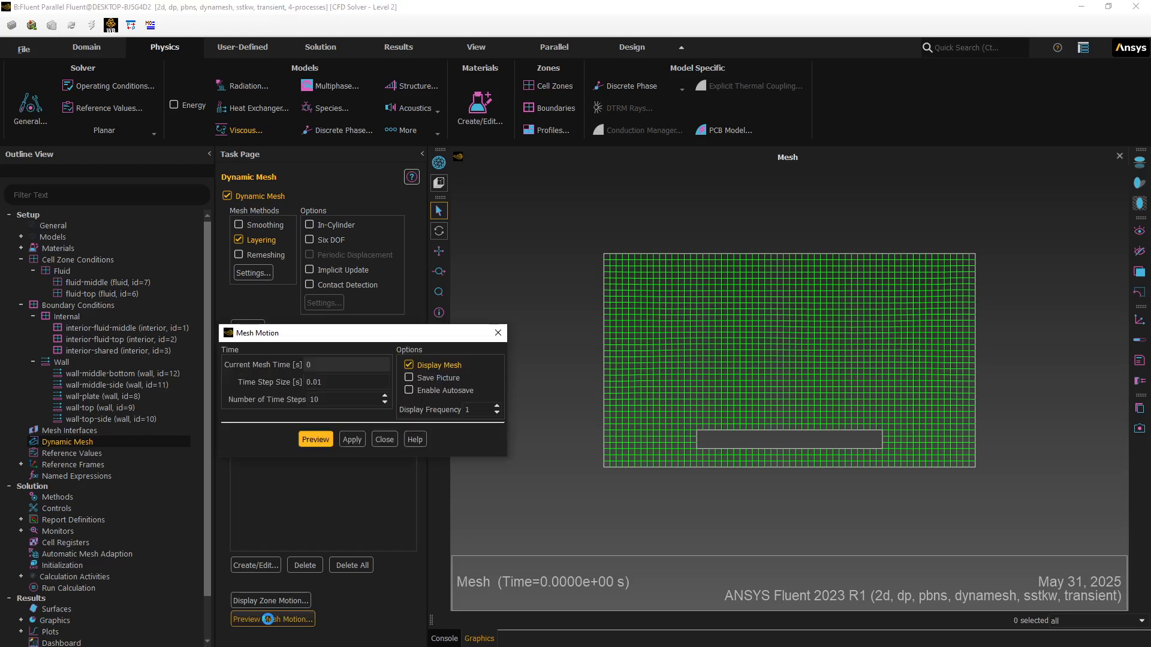
click(307, 440)
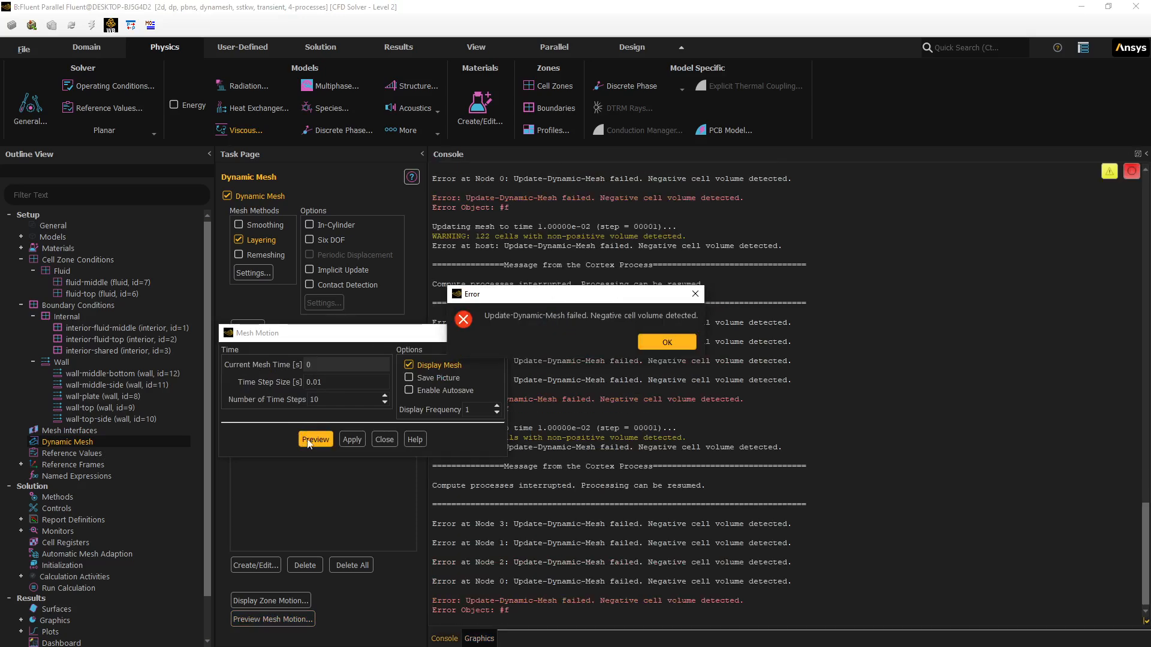
click(666, 343)
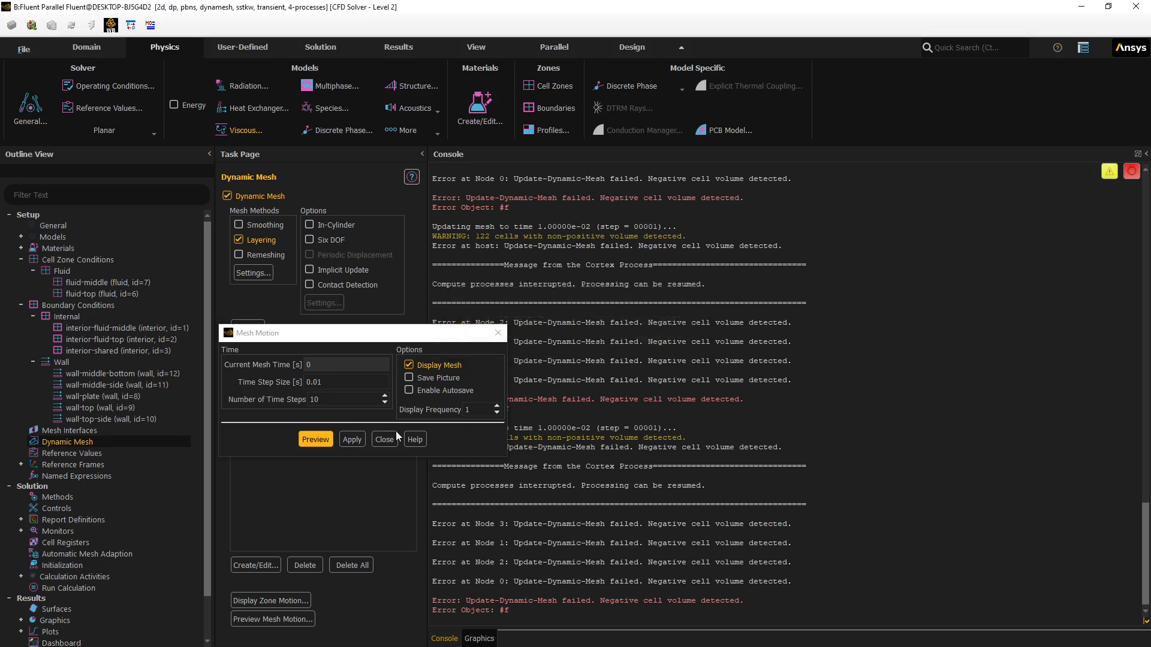
click(384, 439)
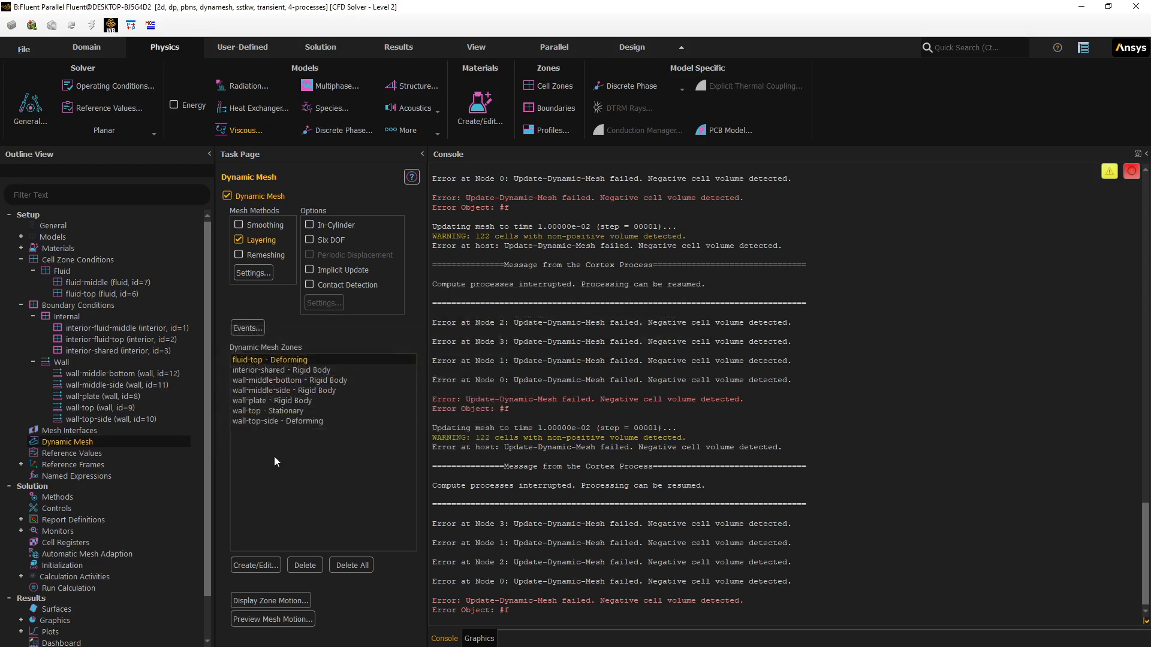
- Delete the fluid-top deforming zone from the dynamic mesh zones and show the mesh graphics
click(282, 359)
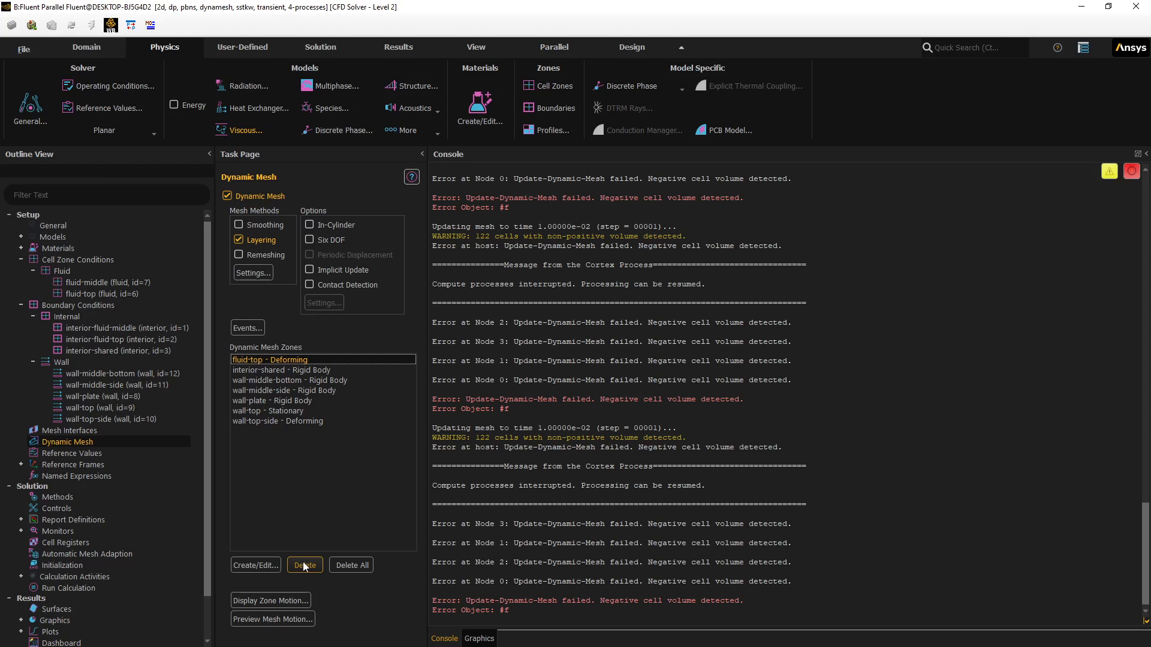
click(273, 421)
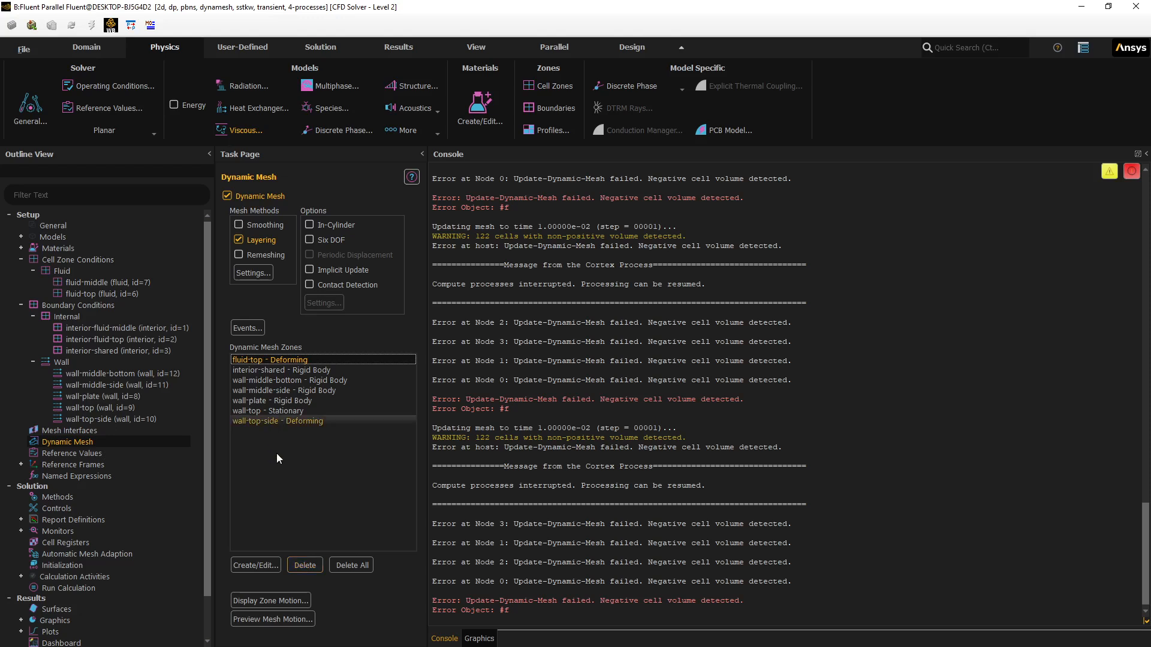
click(299, 569)
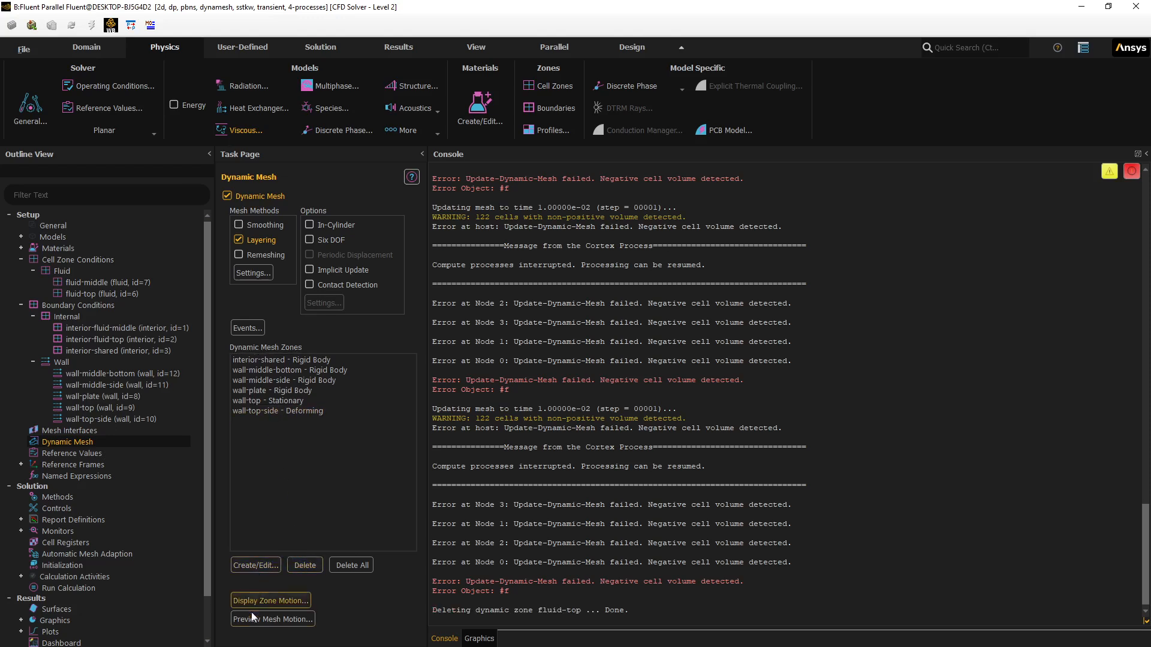
click(477, 639)
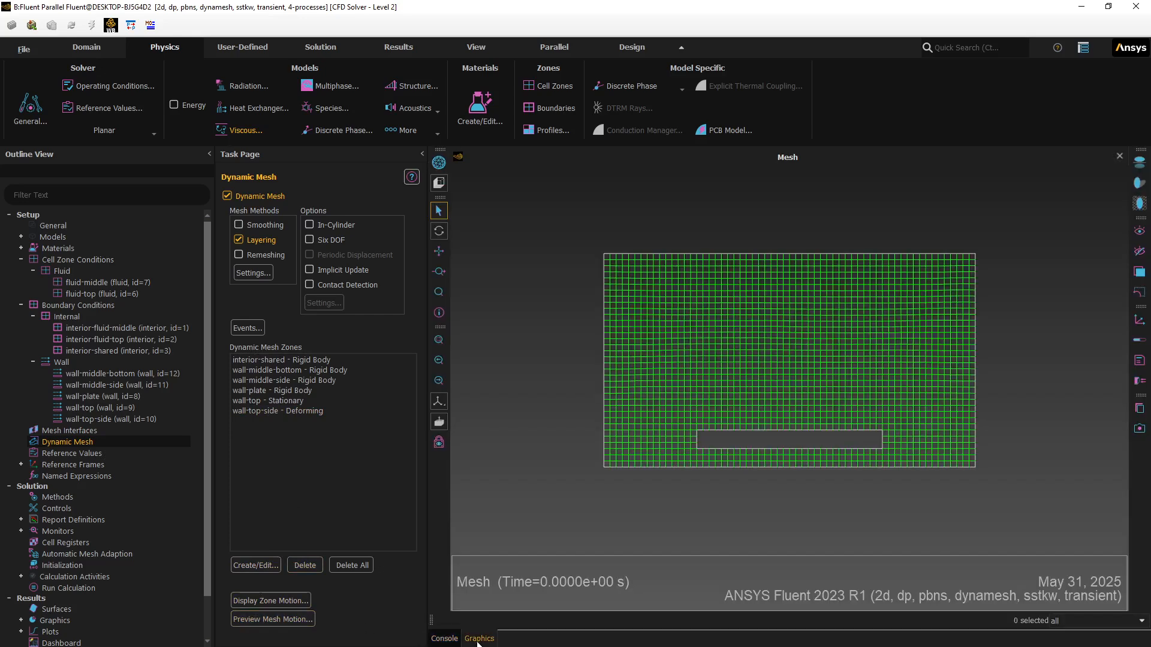
- Run the mesh motion preview without fluid-top, dismiss the 122-cell negative-volume error, then select wall-top-side
click(263, 622)
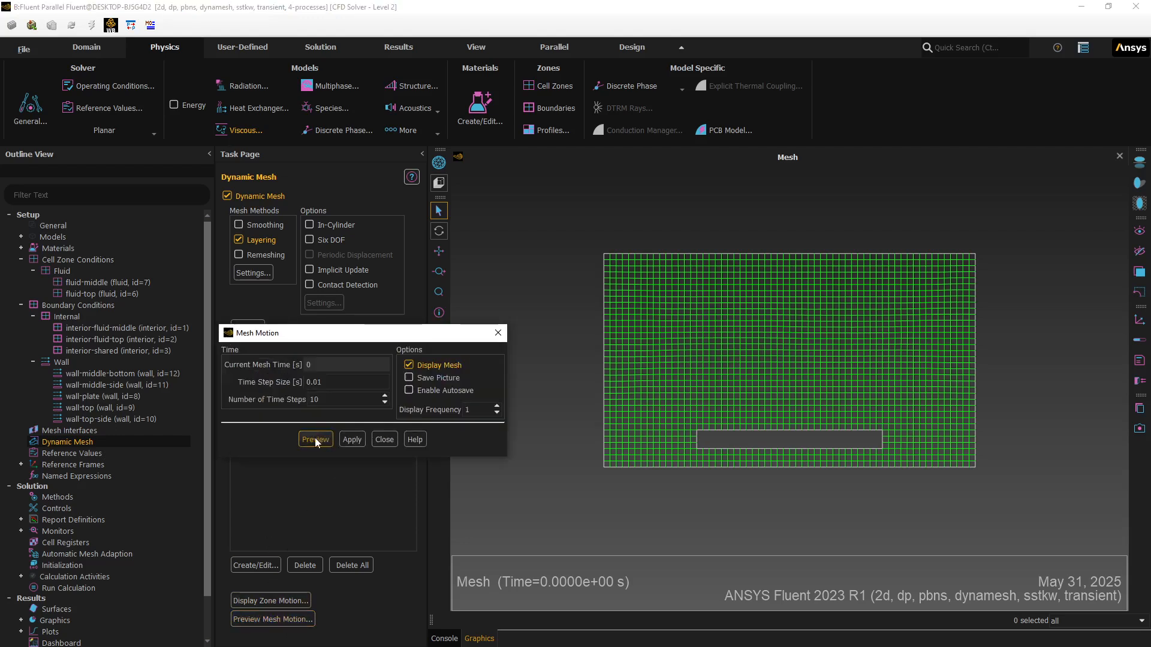
click(316, 441)
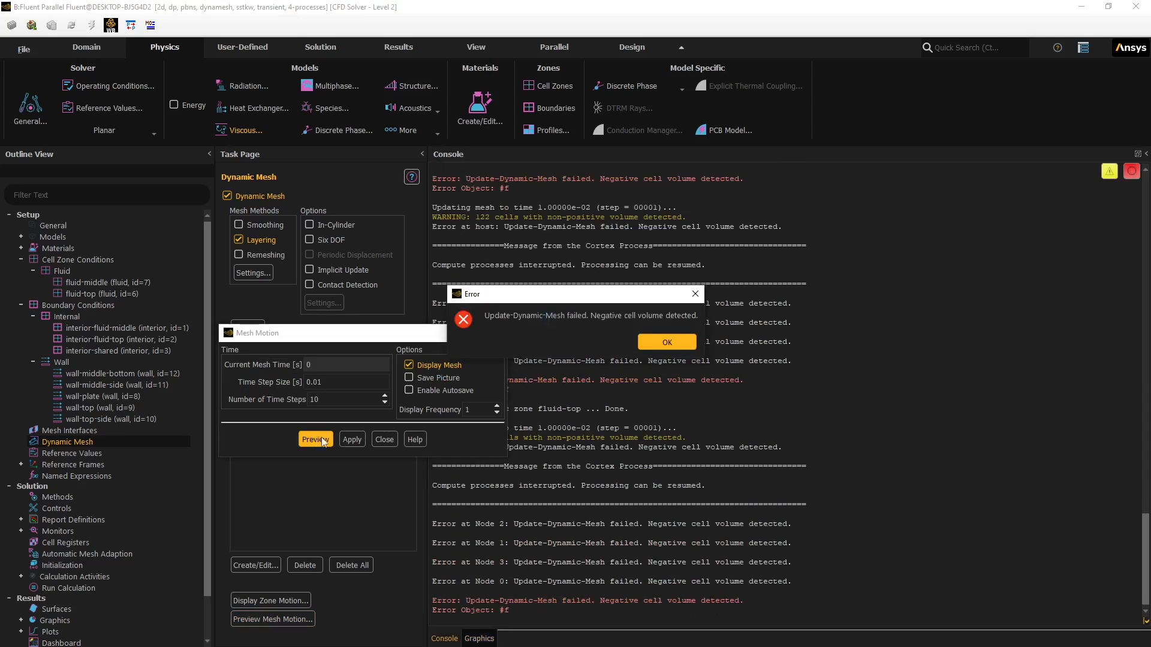
click(669, 344)
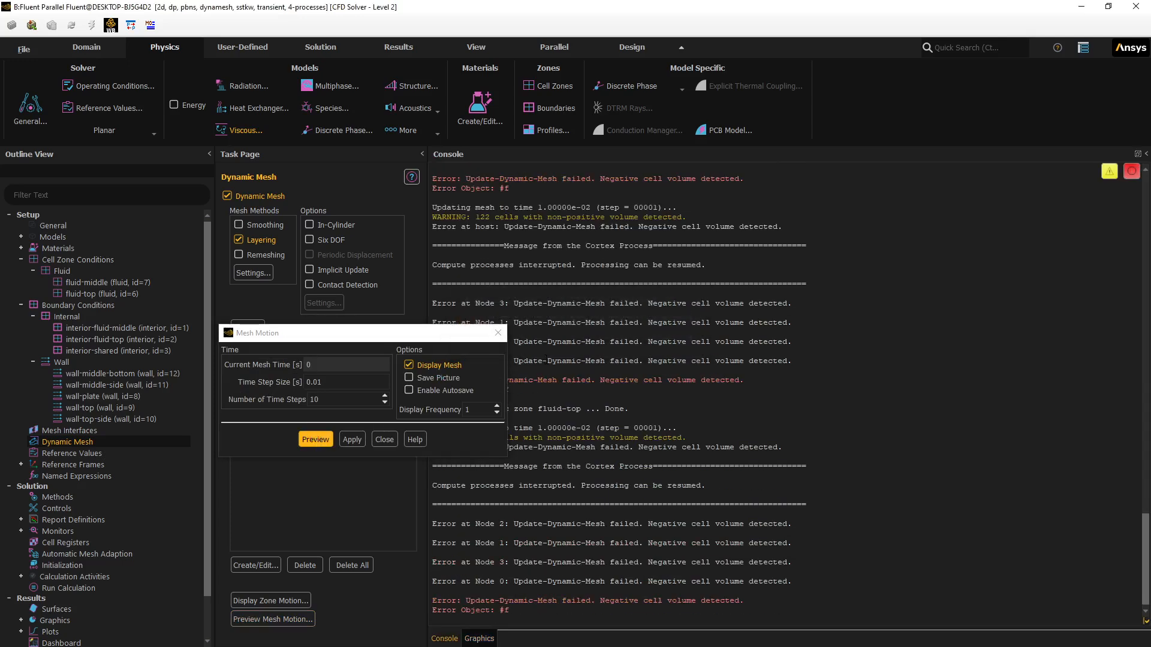
click(391, 438)
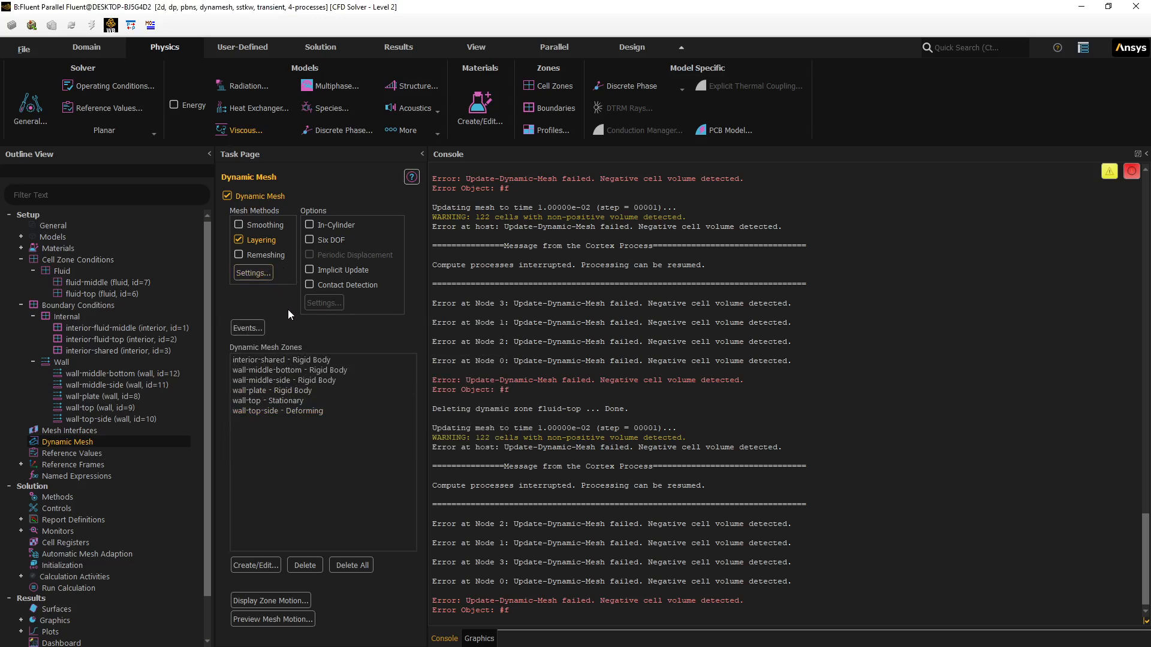
click(272, 411)
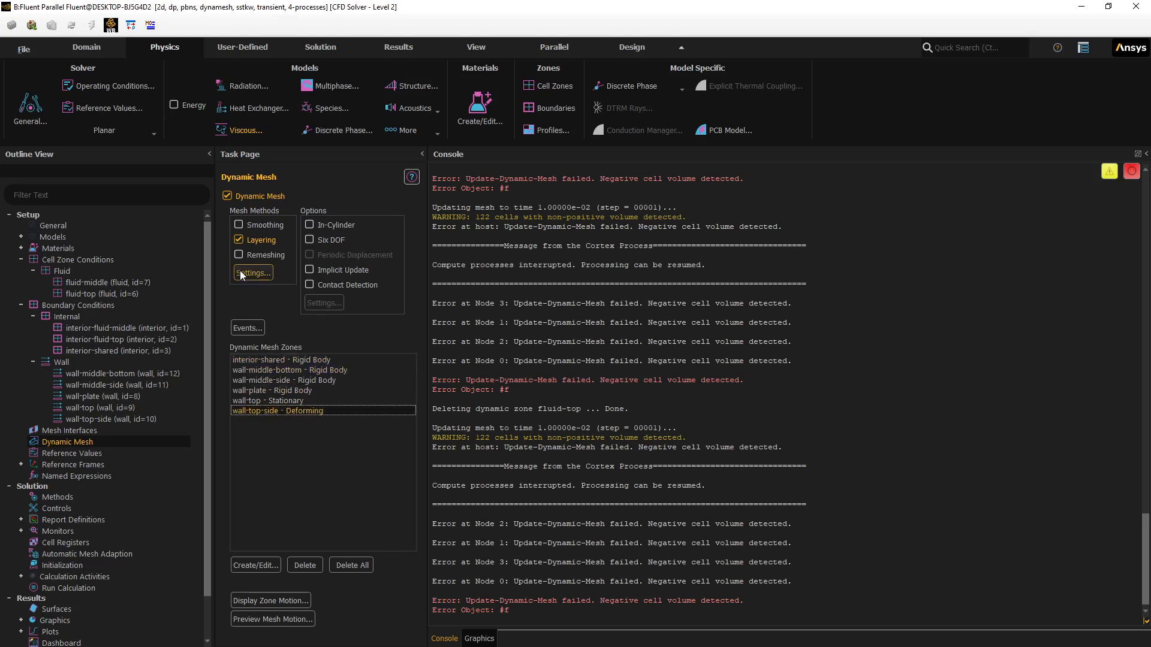